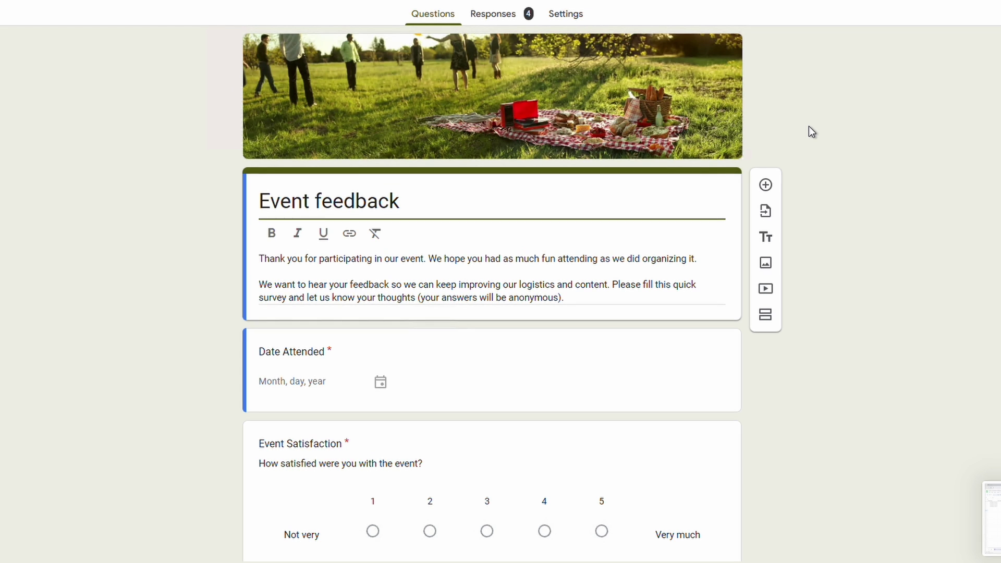
# Bring up the Event Feedback (Responses) spreadsheet and select the first timestamp in A2
pyautogui.scroll(-5, 864, 220)
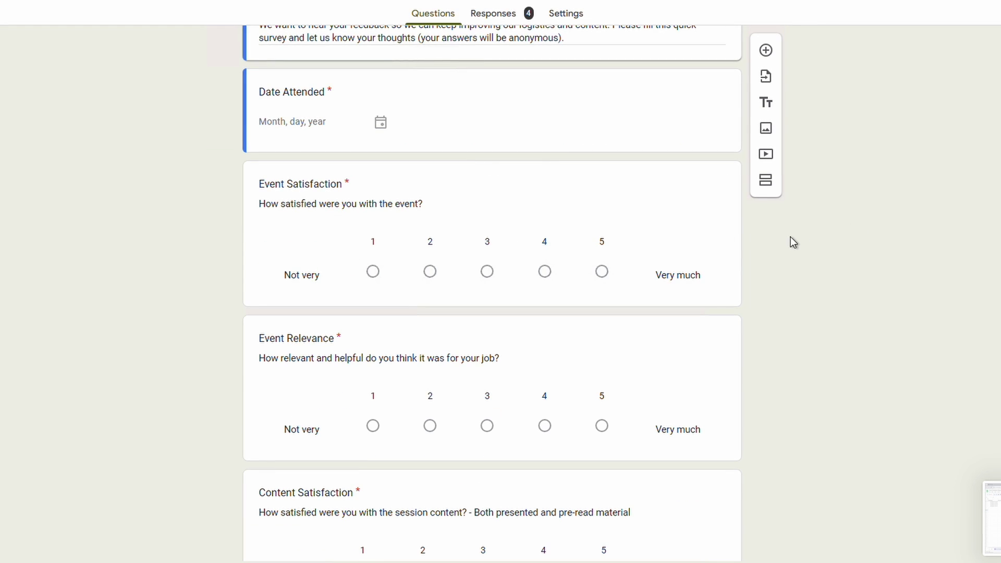
pyautogui.scroll(5, 802, 240)
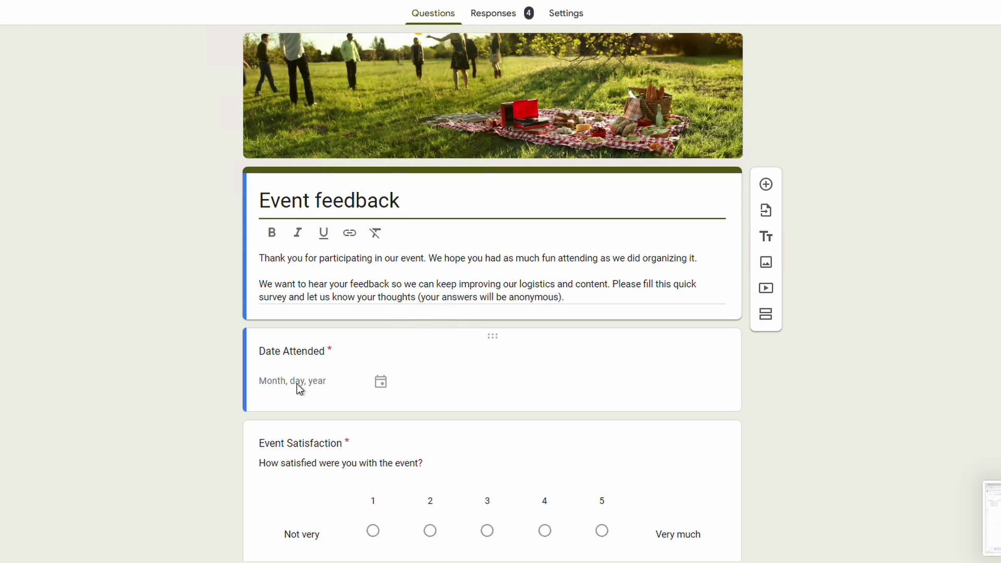
pyautogui.scroll(-4, 307, 375)
pyautogui.scroll(-1, 313, 355)
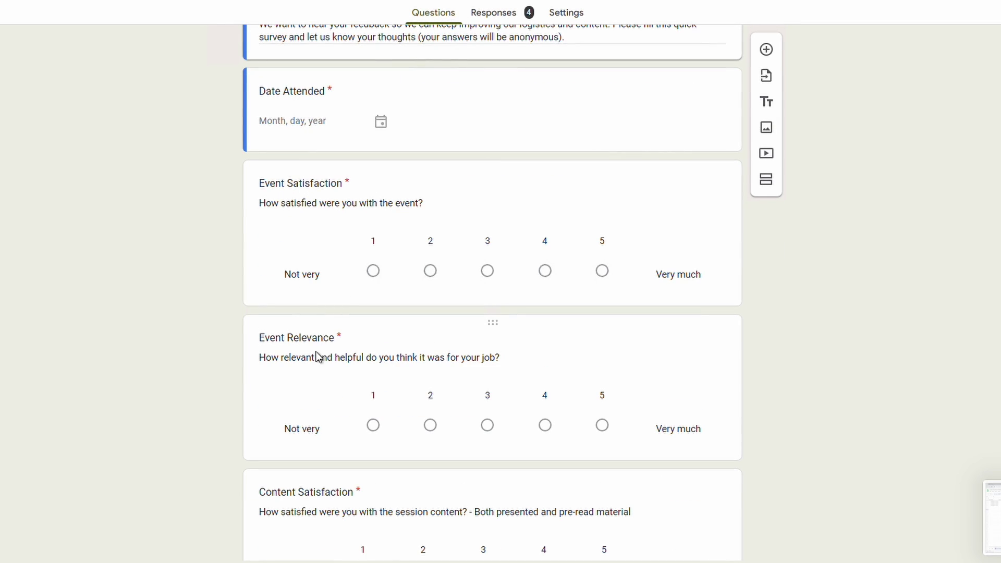
pyautogui.scroll(-5, 338, 358)
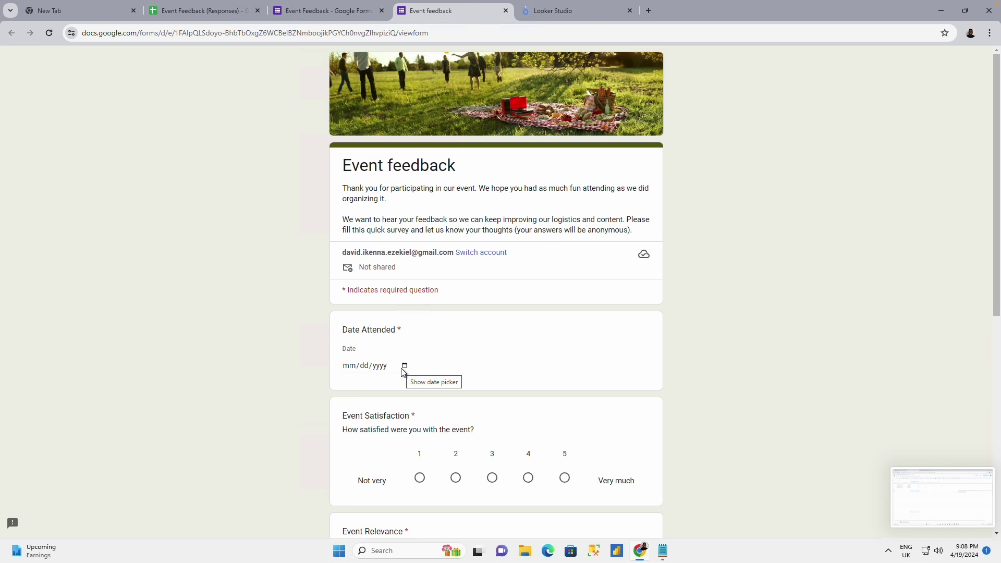
pyautogui.click(209, 17)
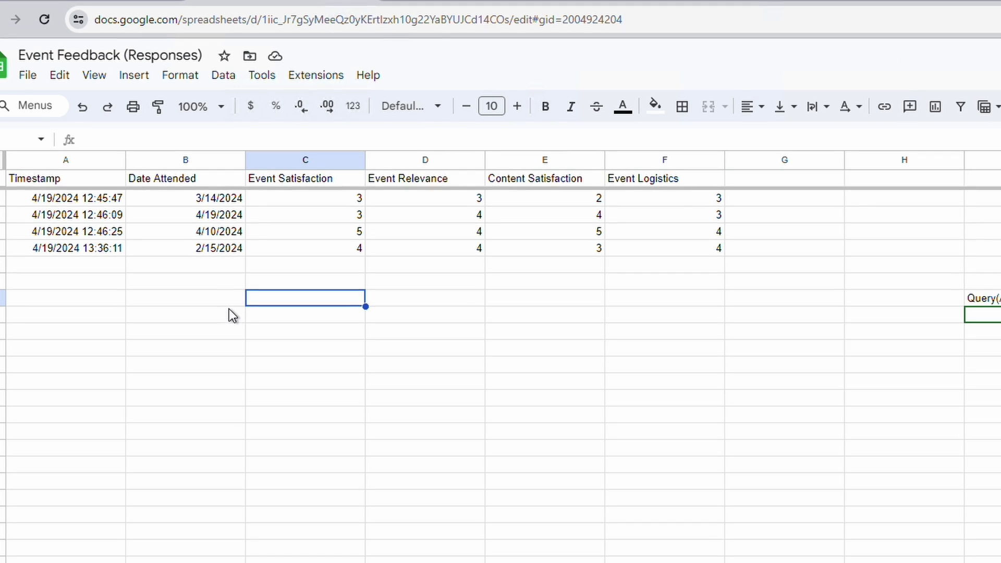
pyautogui.click(107, 197)
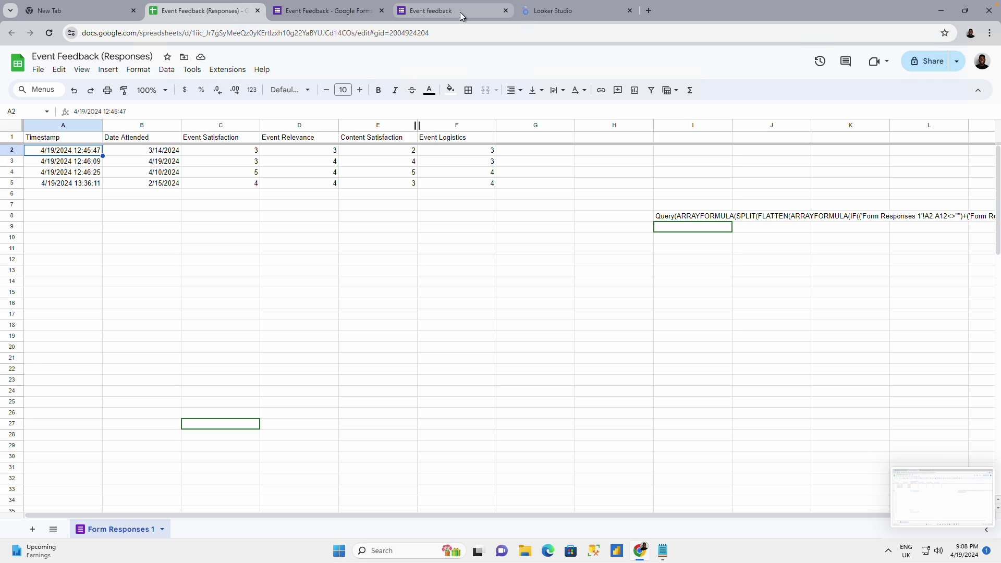
# Submit a response dated April 19, 2024 rated 4, 3, 4, 4, then check the sheet
pyautogui.click(459, 12)
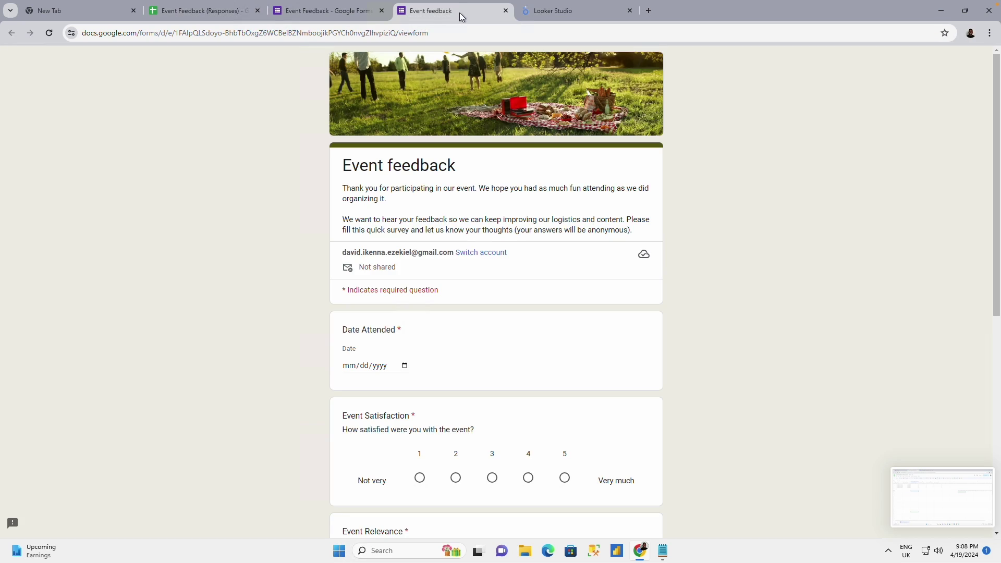
pyautogui.click(405, 365)
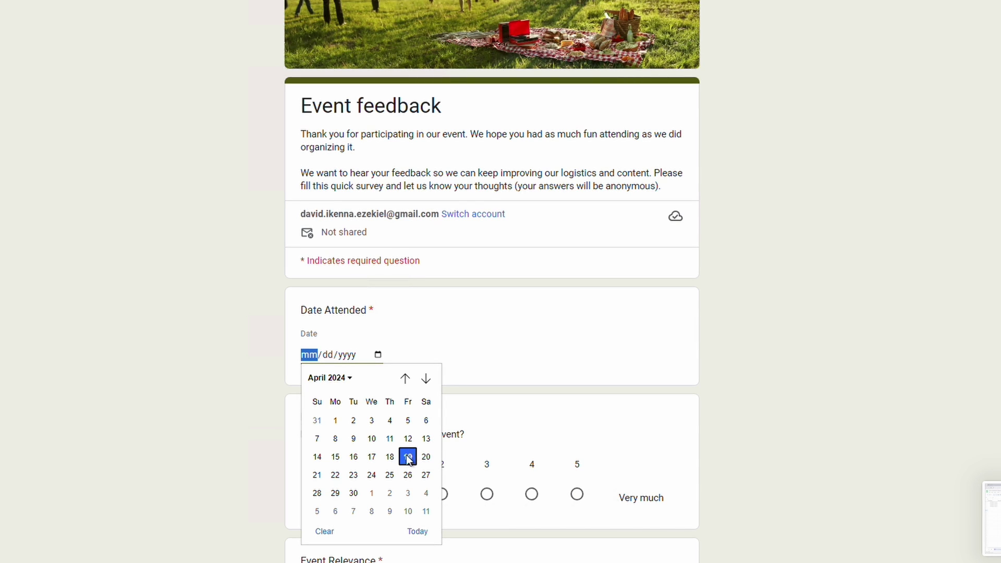
pyautogui.click(408, 457)
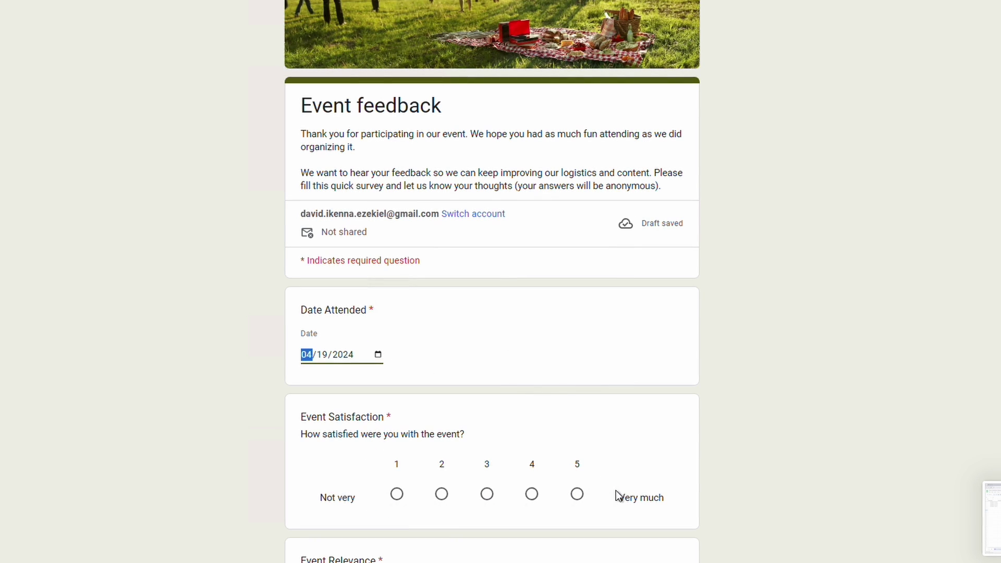
pyautogui.click(532, 493)
pyautogui.scroll(-3, 539, 367)
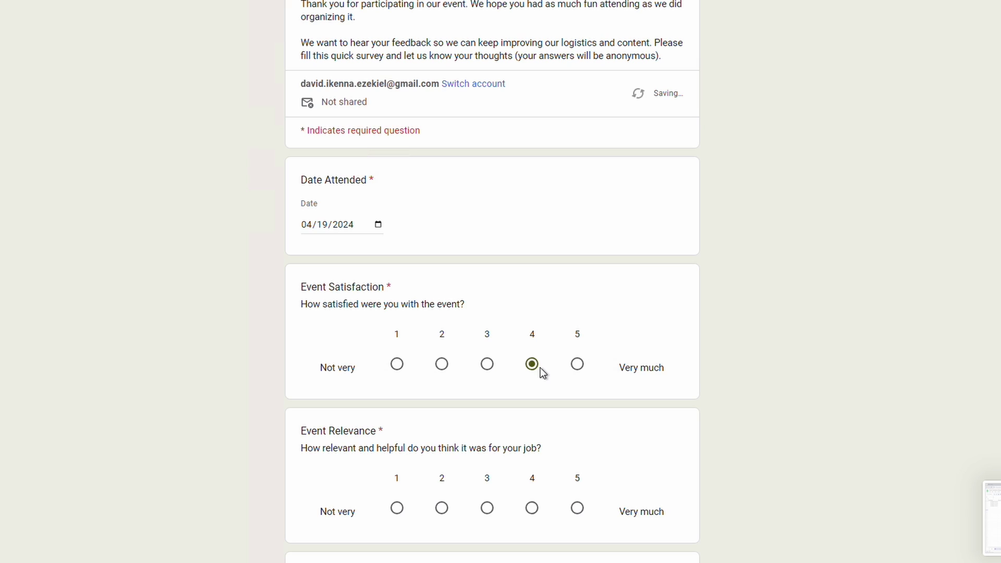
pyautogui.click(490, 512)
pyautogui.scroll(-6, 545, 357)
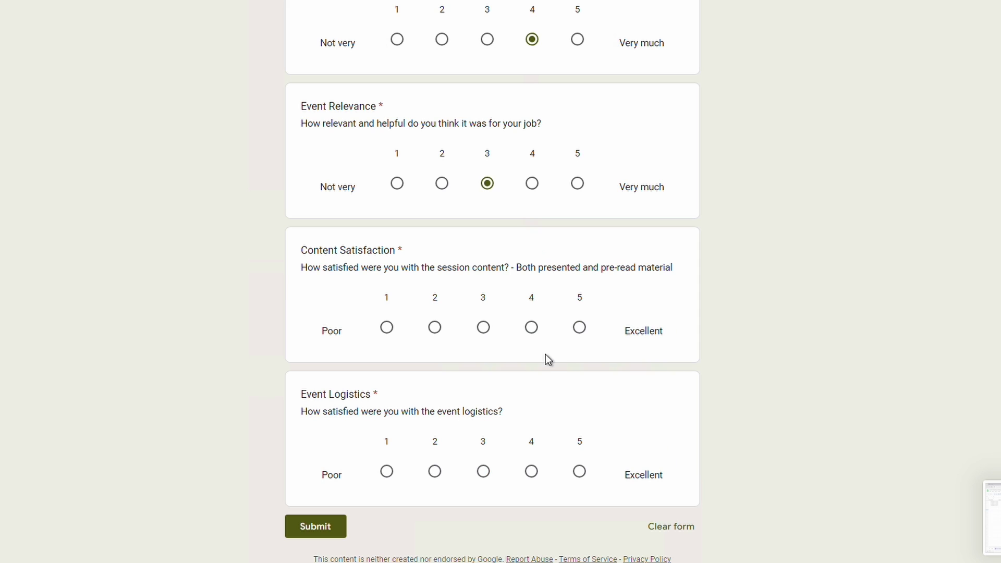
pyautogui.click(534, 330)
pyautogui.click(532, 472)
pyautogui.click(337, 530)
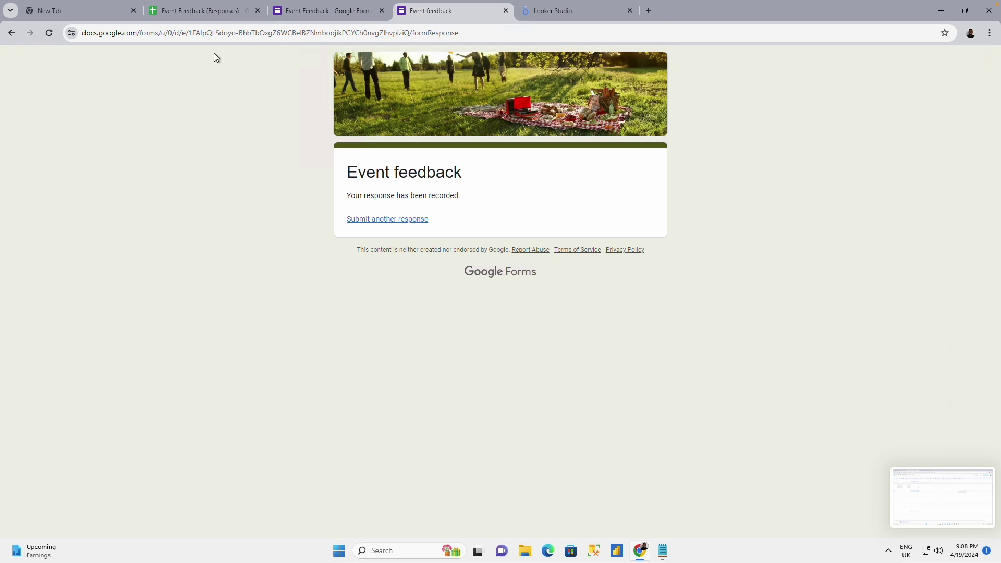
pyautogui.click(194, 10)
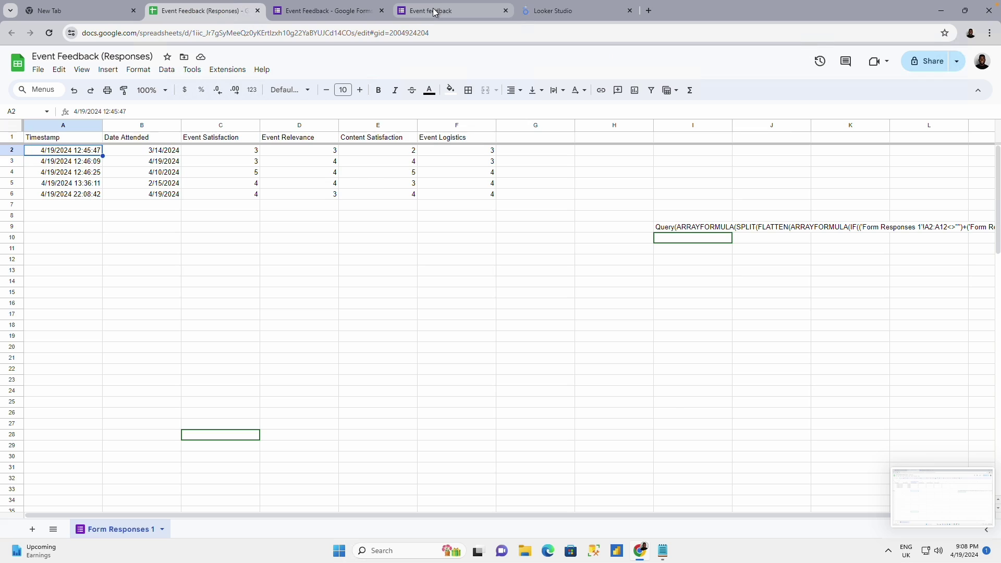
# Submit another response dated April 17, 2024 rated 3, 4, 4, 3, then check the sheet
pyautogui.click(434, 12)
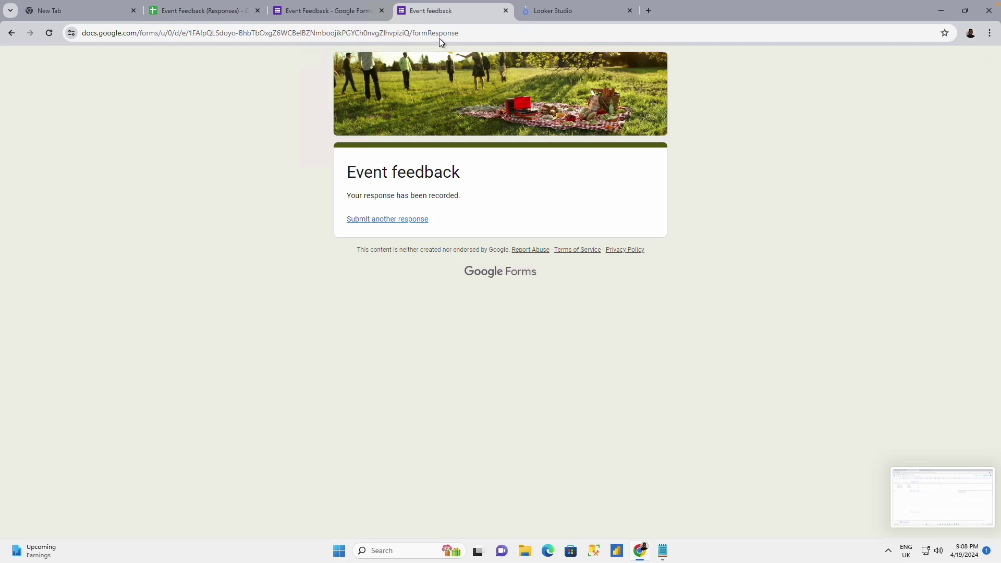
pyautogui.click(415, 222)
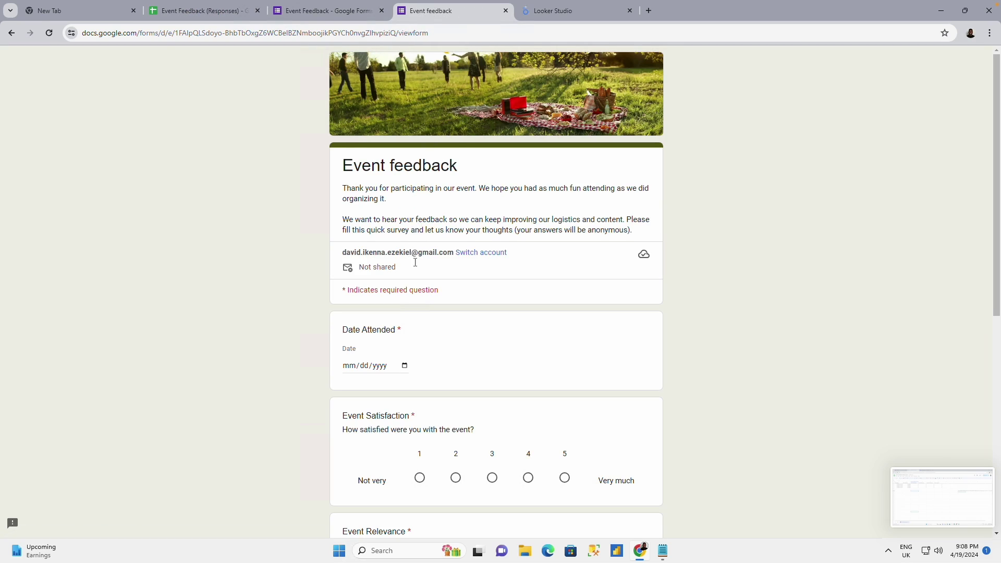
pyautogui.click(405, 366)
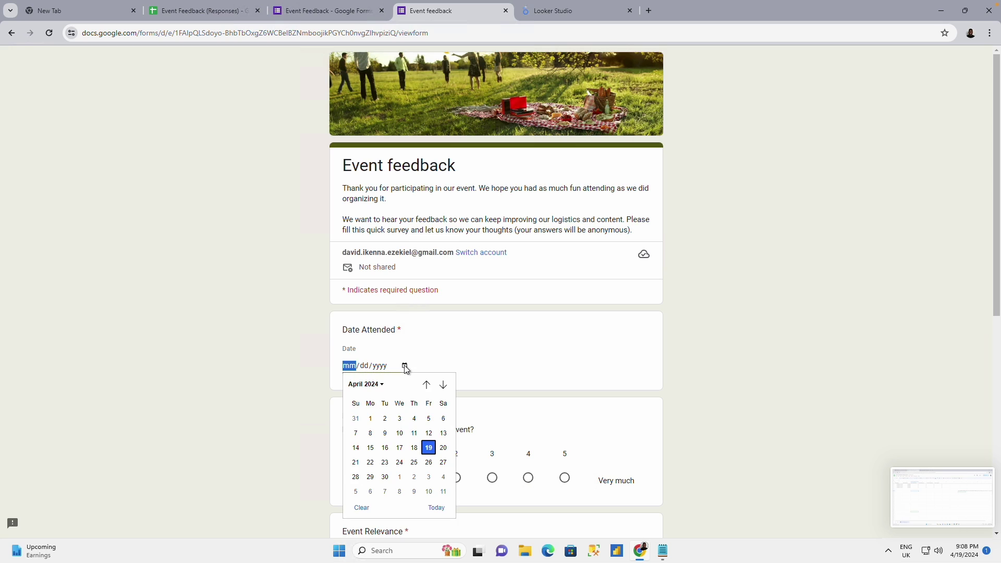
pyautogui.click(399, 449)
pyautogui.scroll(-4, 469, 404)
pyautogui.click(492, 269)
pyautogui.click(528, 385)
pyautogui.click(527, 501)
pyautogui.scroll(-4, 516, 427)
pyautogui.click(490, 428)
pyautogui.click(360, 467)
pyautogui.click(192, 10)
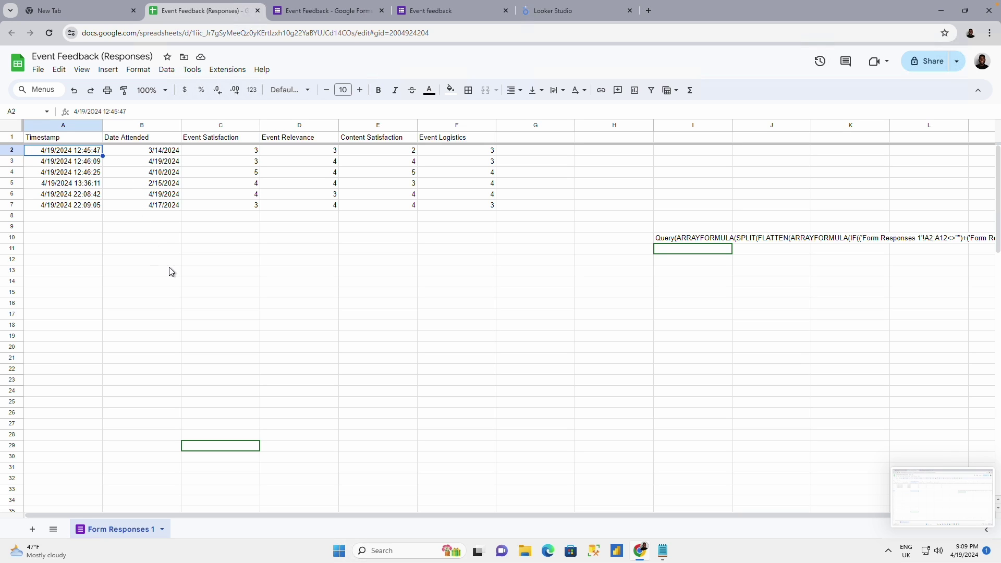
pyautogui.click(247, 208)
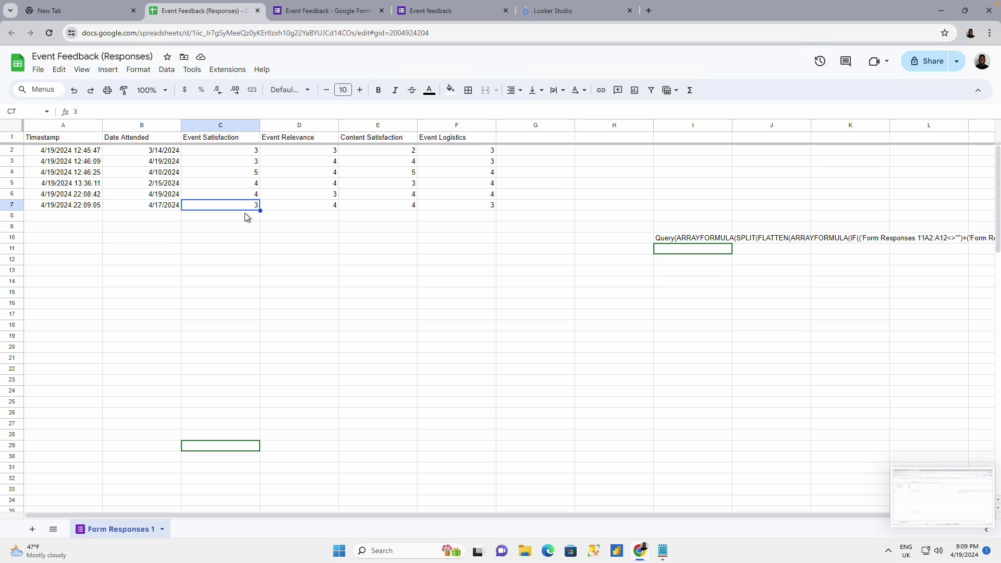
pyautogui.click(228, 70)
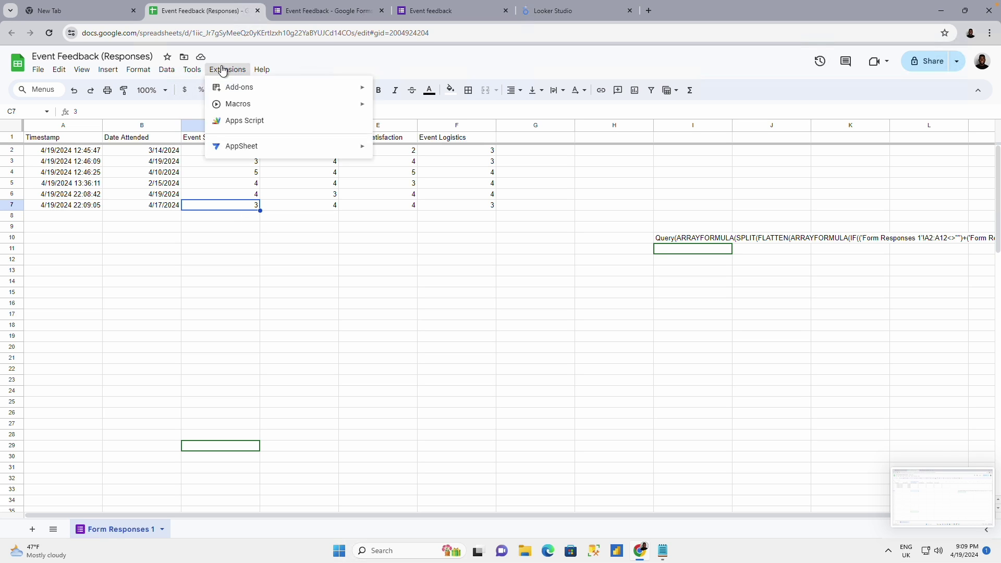
pyautogui.click(316, 373)
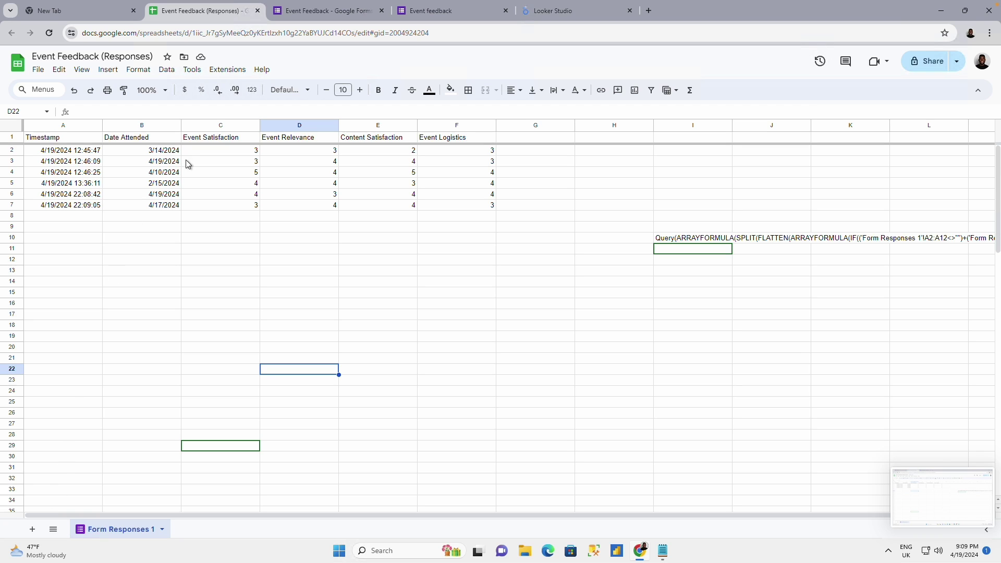
pyautogui.click(686, 238)
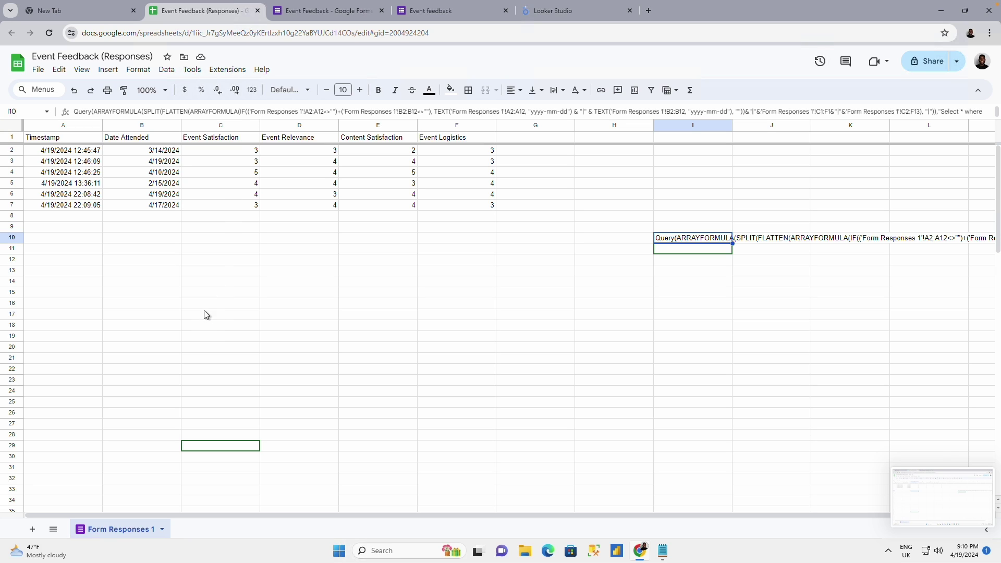
# Expand the formula bar for I10's QUERY formula and select all of its text
pyautogui.click(548, 112)
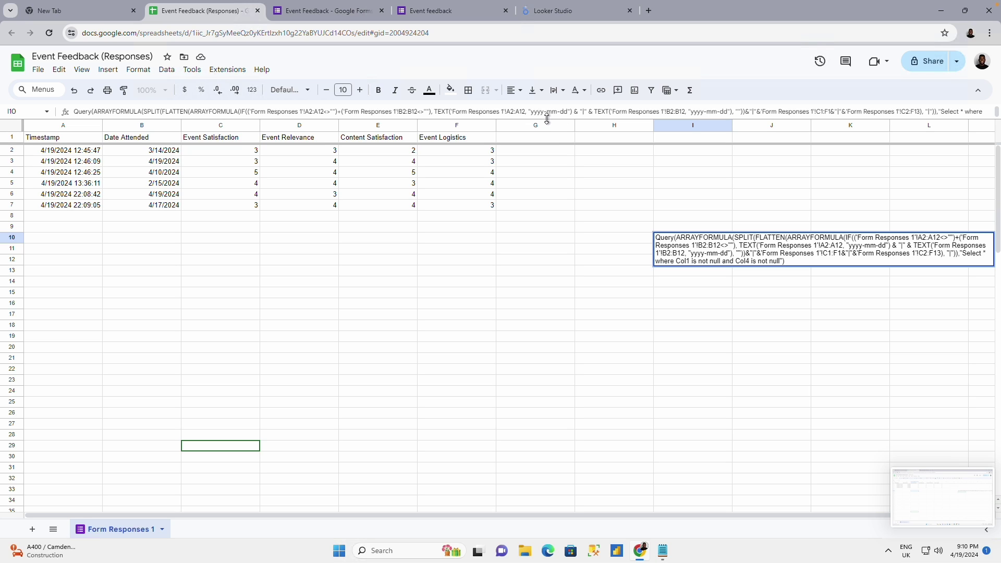
pyautogui.moveTo(546, 119); pyautogui.dragTo(543, 128)
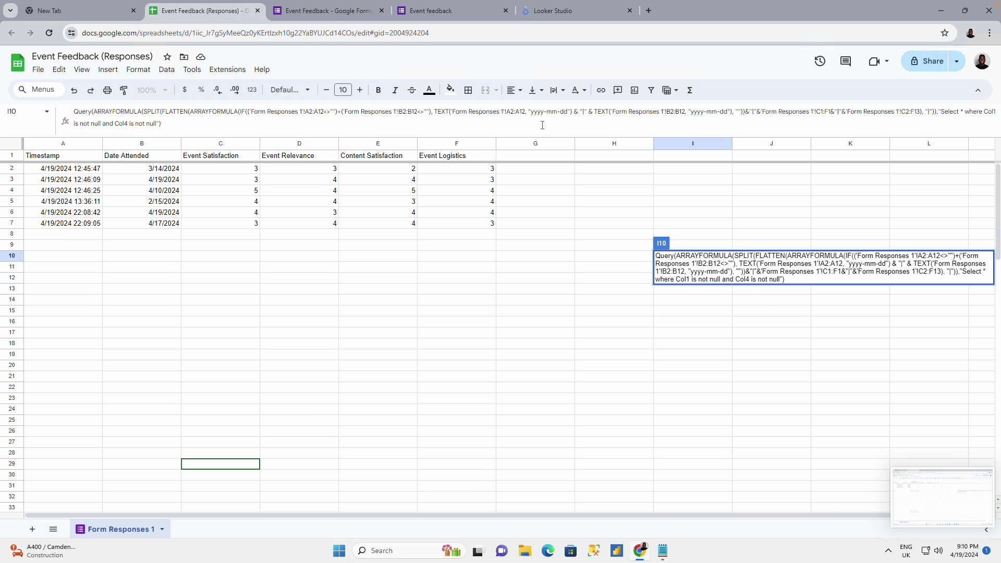
pyautogui.hotkey('ctrl', 'a')
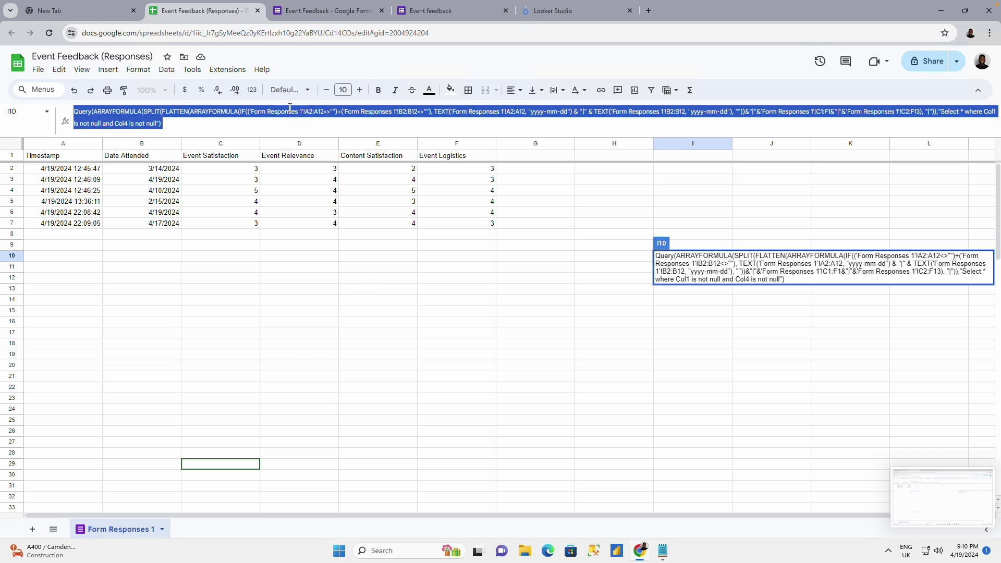
# Add a new sheet named 'Transformed - Analytics' and select cell A2
pyautogui.click(32, 529)
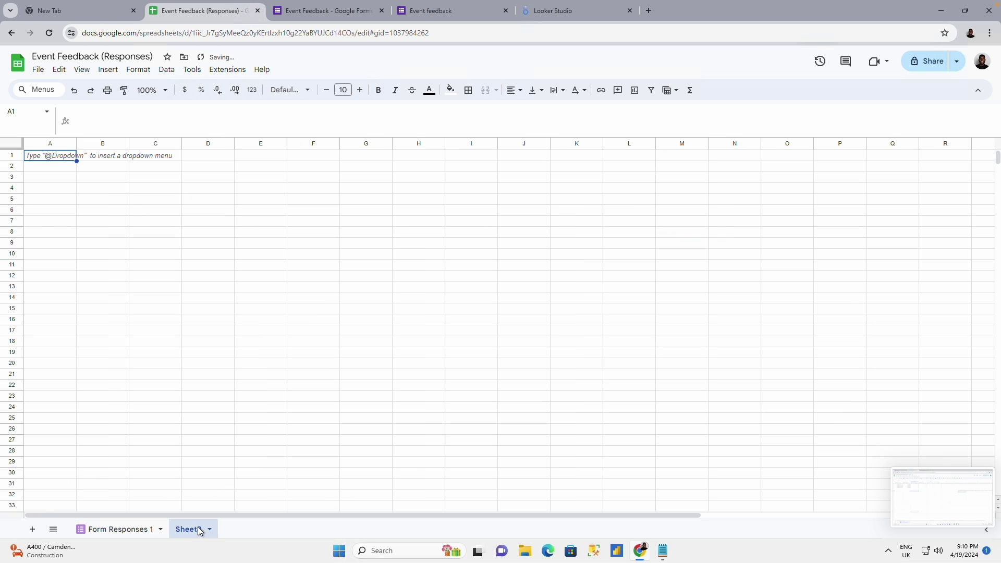
pyautogui.doubleClick(199, 530)
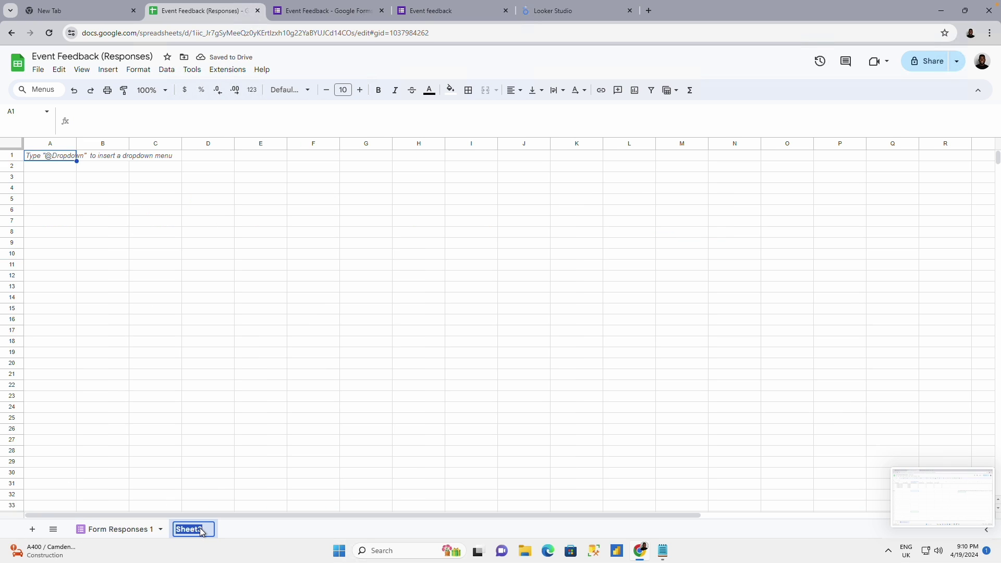
pyautogui.write('Trans')
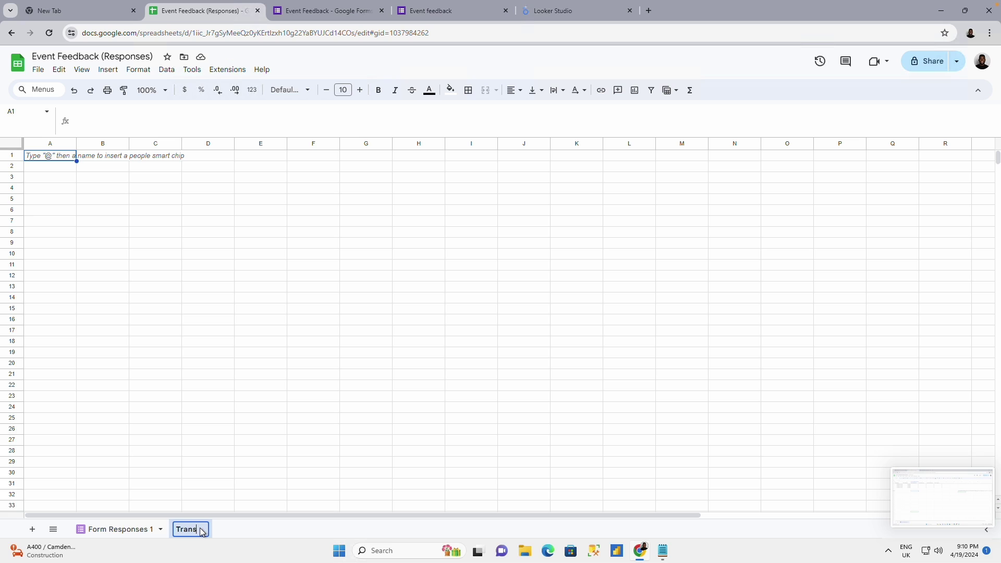
pyautogui.write('formed Data')
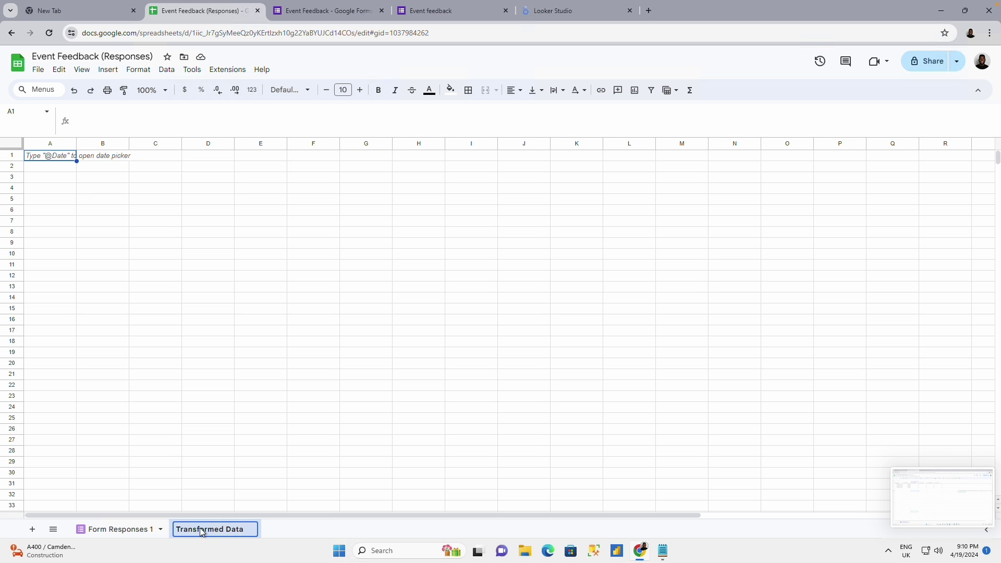
pyautogui.press('BackSpace')
pyautogui.press('BackSpace')
pyautogui.press('BackSpace')
pyautogui.press('BackSpace')
pyautogui.press('BackSpace')
pyautogui.write('- A')
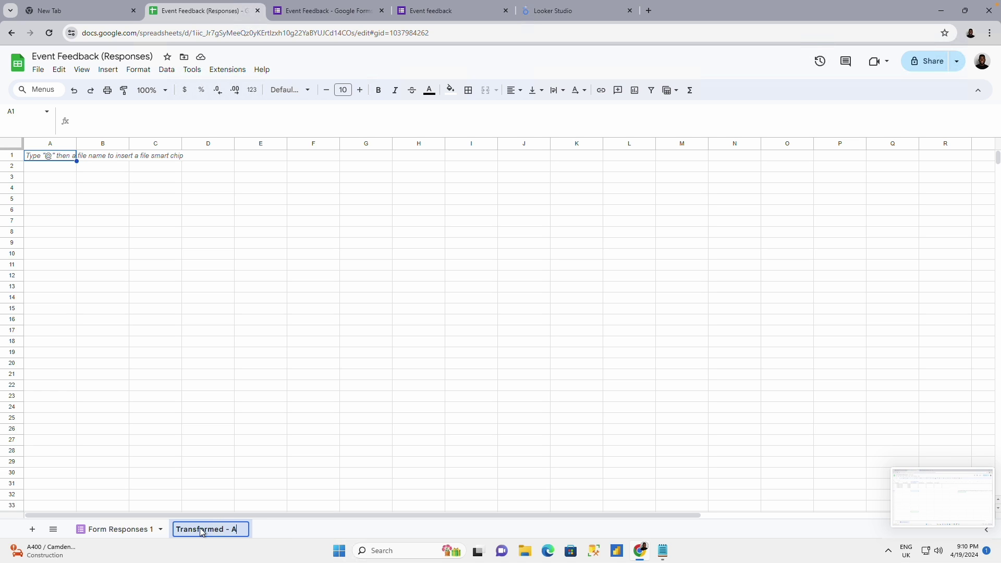
pyautogui.write('nalytics')
pyautogui.press('Return')
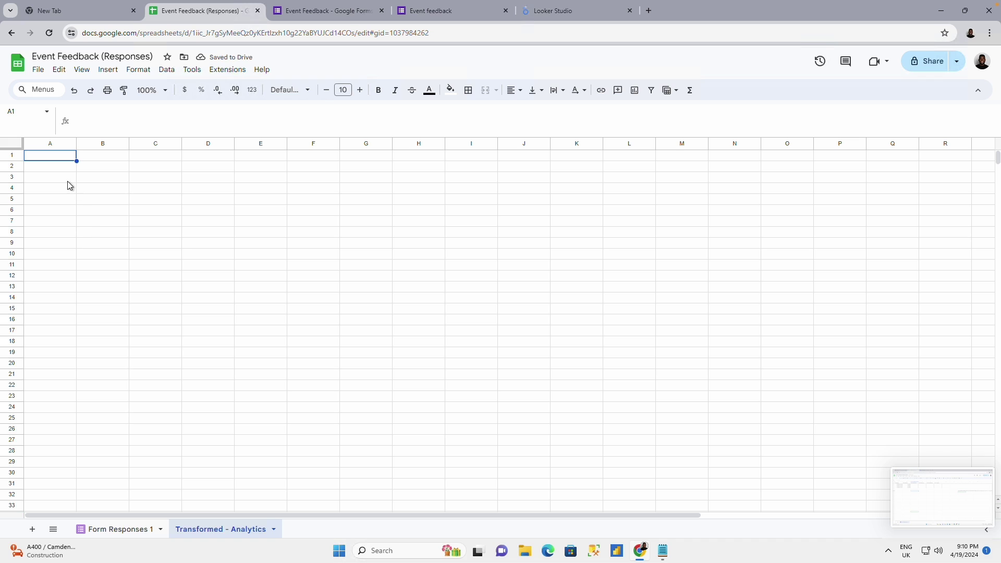
pyautogui.click(59, 170)
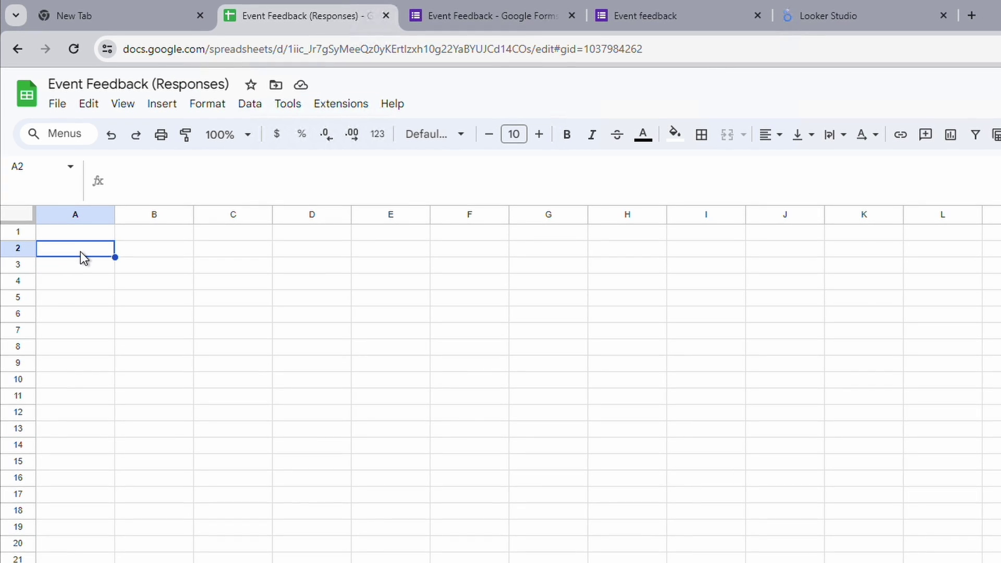
# Enter the pasted unpivot QUERY formula in A2 of Transformed - Analytics
pyautogui.doubleClick(80, 252)
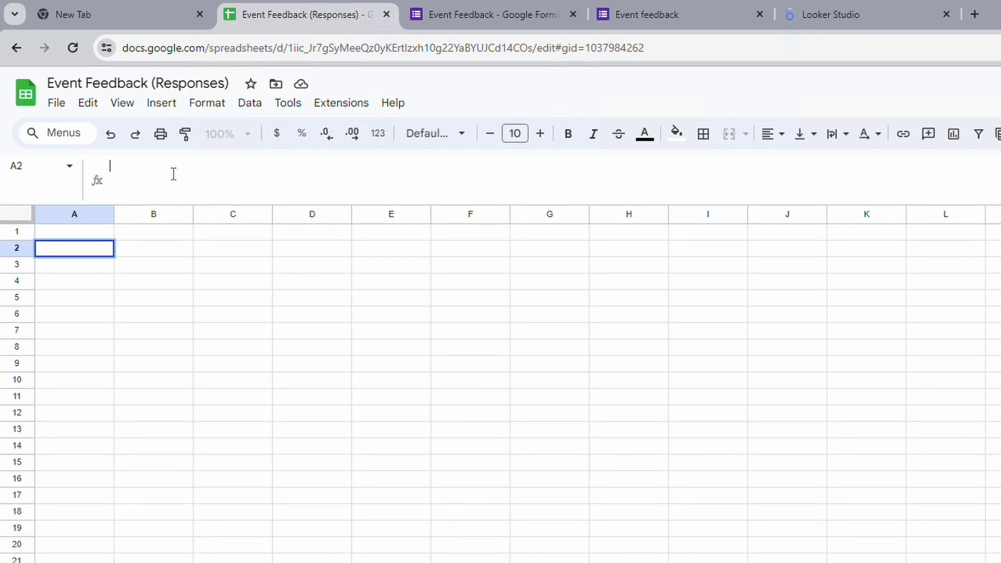
pyautogui.write('=')
pyautogui.write('Query(ARRAYFORMULA(SPLIT(FLATTEN(ARRAYFORMULA(IF((\'Form Responses 1\'!A2:A12<>"")+(\'Form Responses 1\'!B2:B12<>""), TEXT(\'Form Responses 1\'!A2:A12, "yyyy-mm-dd") & "|" & \'Form Responses 1\'!C1:F1&"|"&\'Form Responses 1\'!C2:F13), "|")),"Select * where Col1 is not null and Col4 is not null")')
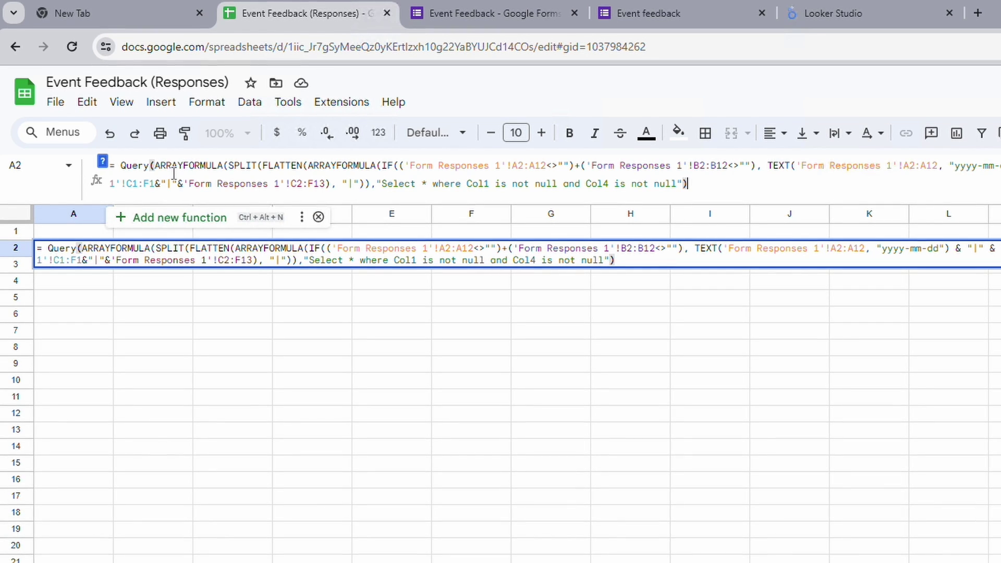
pyautogui.press('Return')
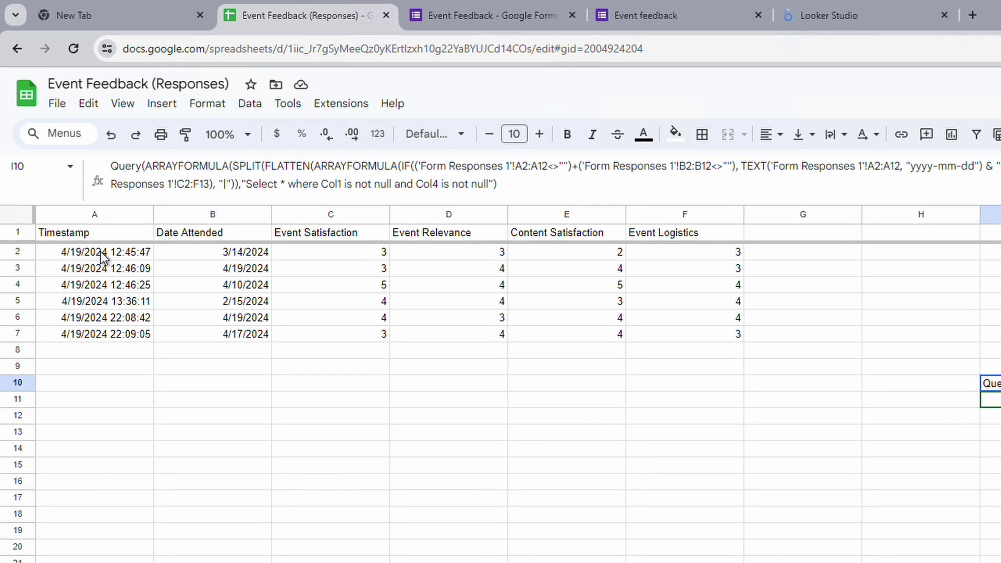
# Compare the first response's timestamp and Date Attended values
pyautogui.click(102, 255)
pyautogui.click(217, 252)
pyautogui.click(105, 256)
pyautogui.click(196, 256)
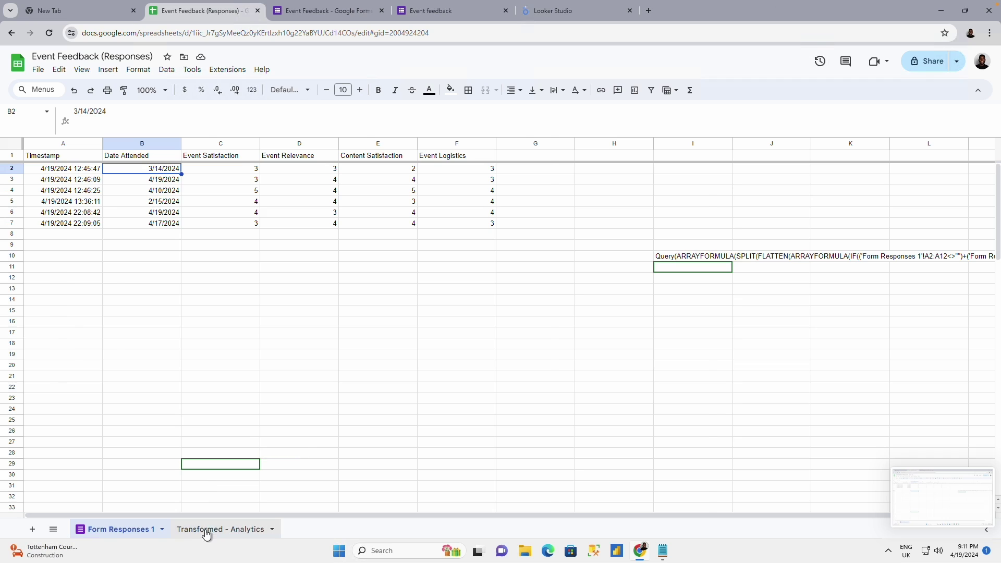
# Type the headers Date Submitted, Date Attended, Questions and Values into A1:D1
pyautogui.click(206, 529)
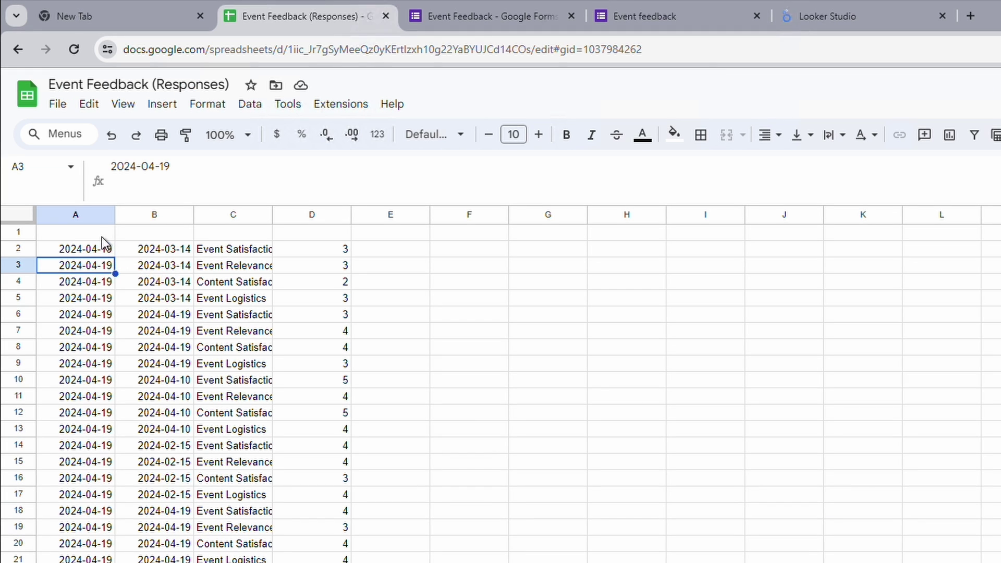
pyautogui.click(66, 155)
pyautogui.write('Date')
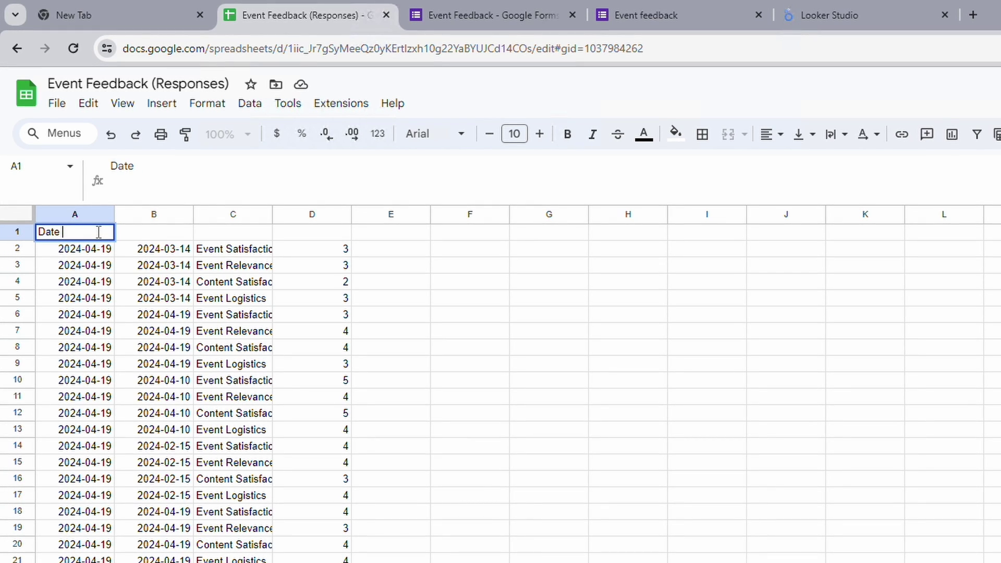
pyautogui.write('Submitted')
pyautogui.press('Tab')
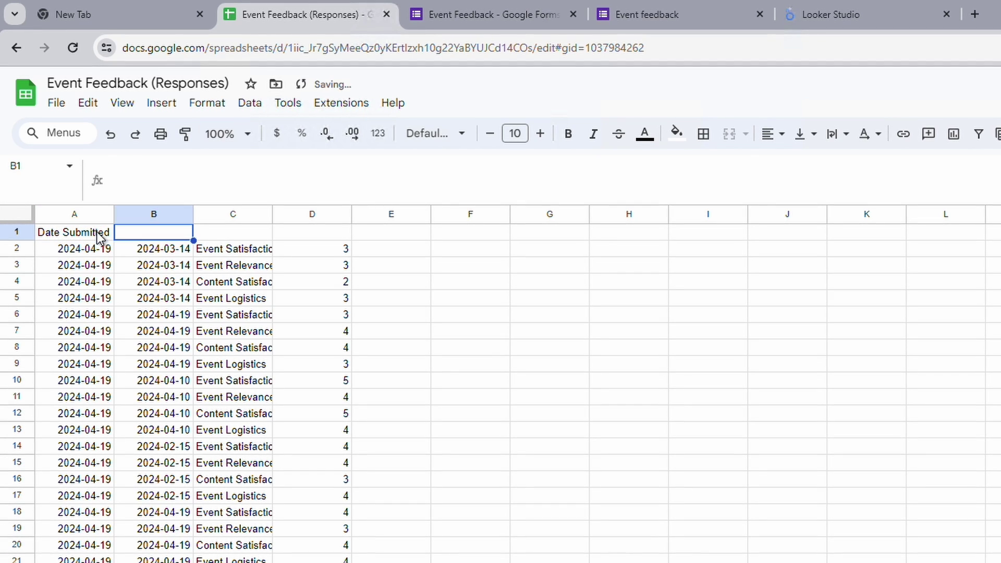
pyautogui.write('Date Attended')
pyautogui.press('Tab')
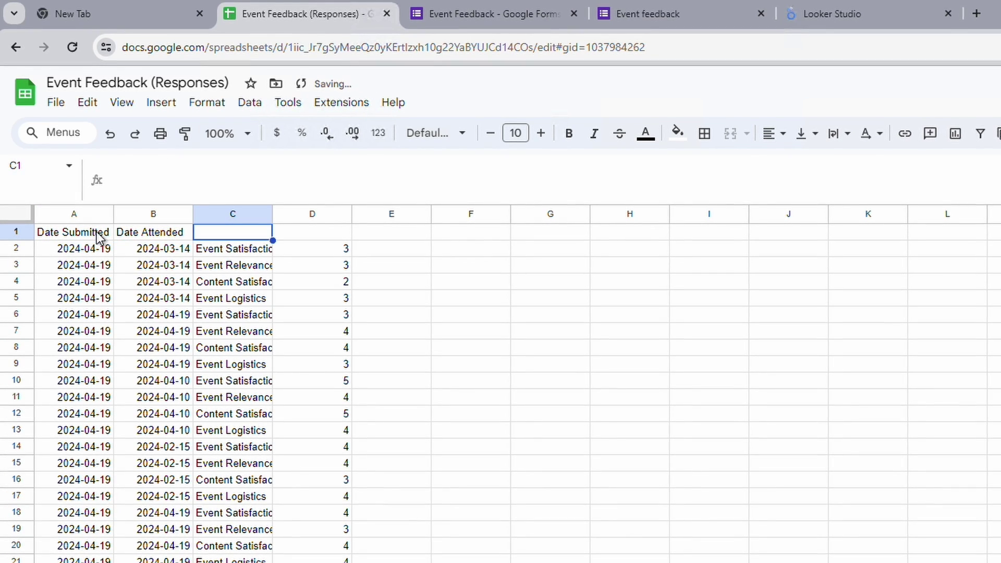
pyautogui.write('Questions')
pyautogui.press('Tab')
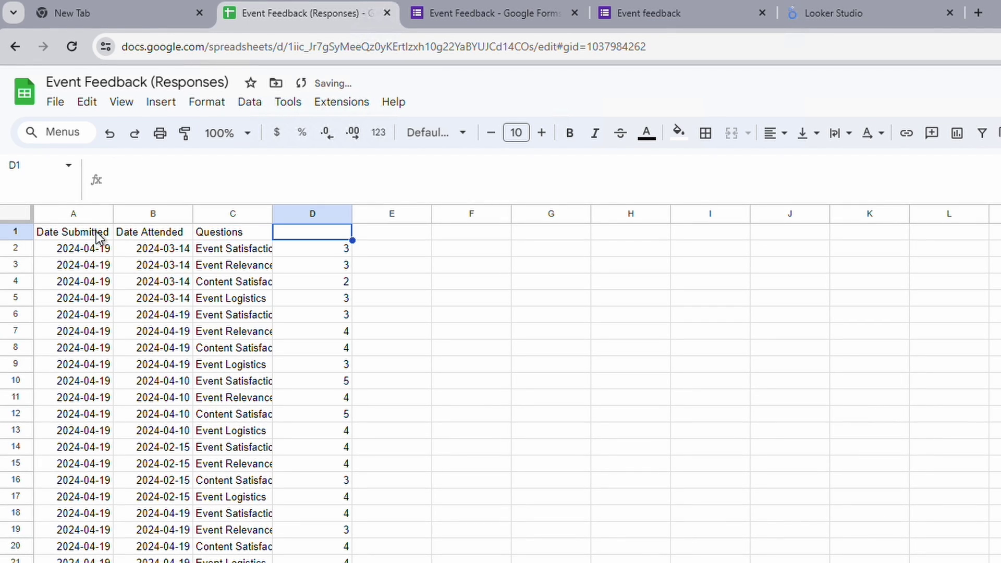
pyautogui.write('Values')
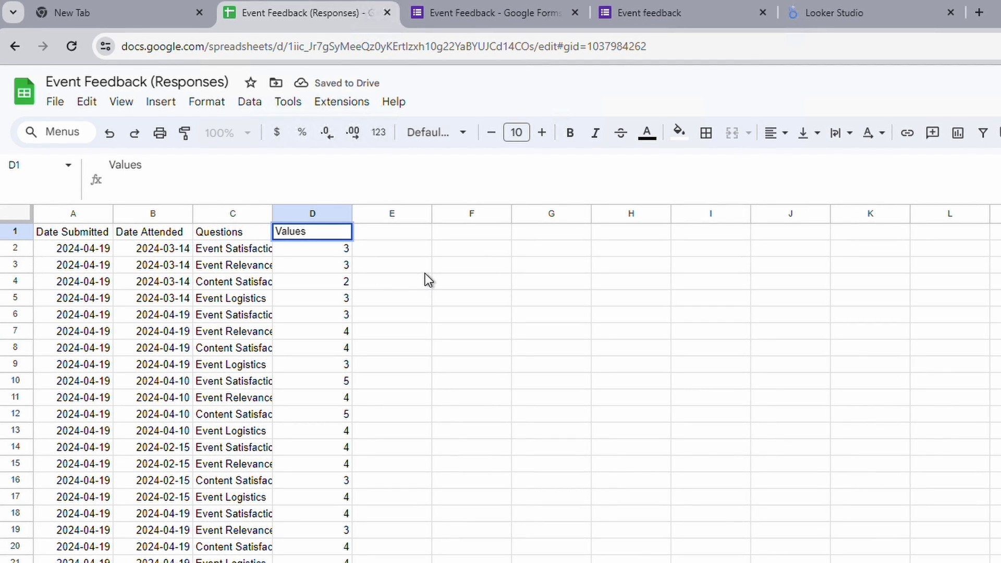
# Make the four header cells A1:D1 bold
pyautogui.click(423, 271)
pyautogui.moveTo(88, 232); pyautogui.dragTo(306, 235)
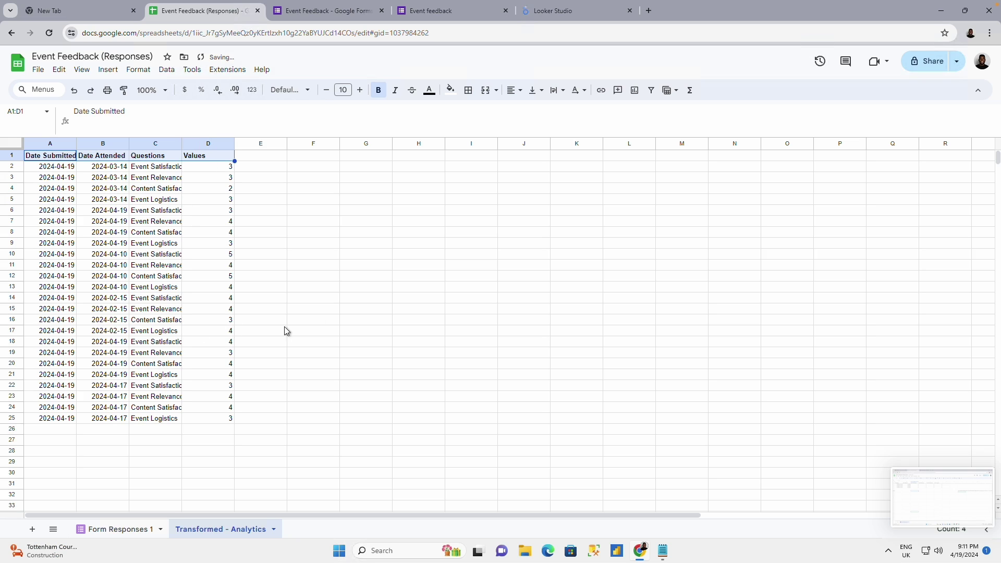
pyautogui.click(328, 289)
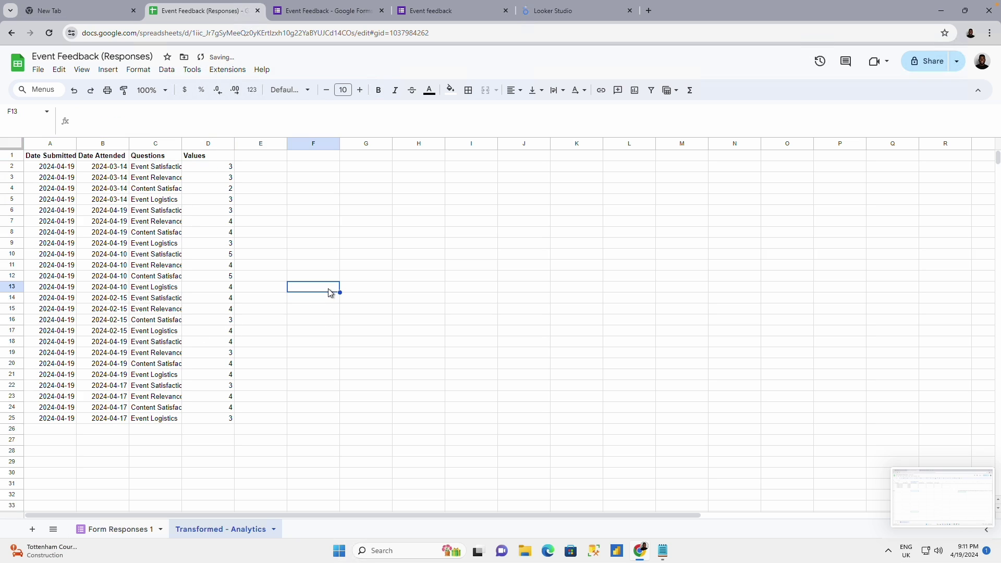
pyautogui.click(57, 170)
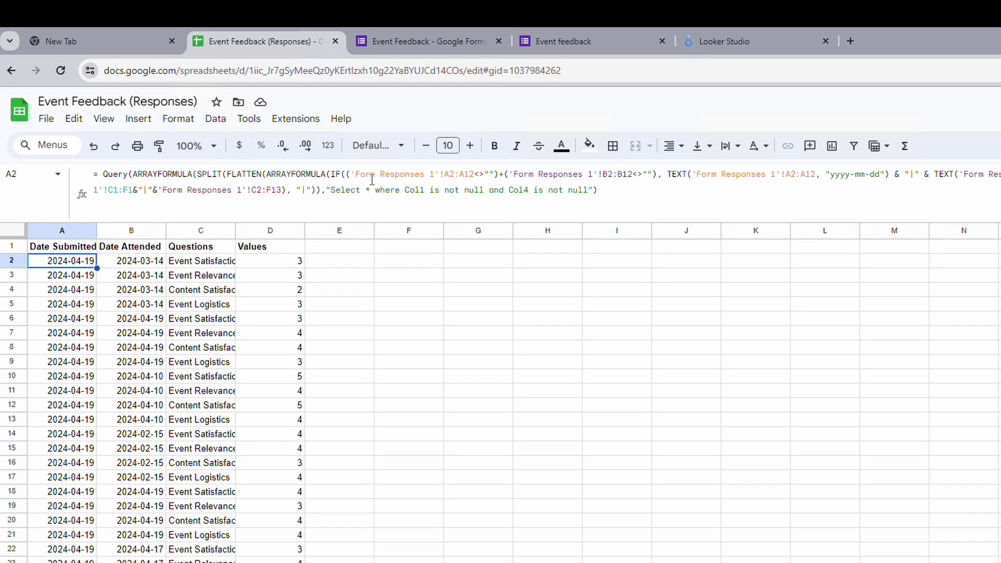
# Copy the inner ARRAYFORMULA(IF(...)) part of A2's formula into H7 as plain text
pyautogui.click(333, 173)
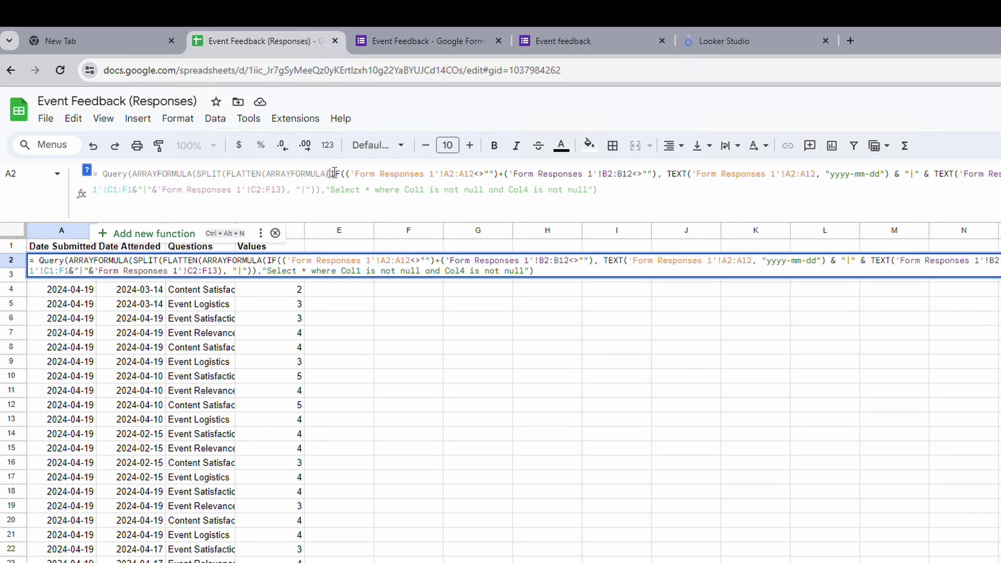
pyautogui.click(268, 173)
pyautogui.click(336, 173)
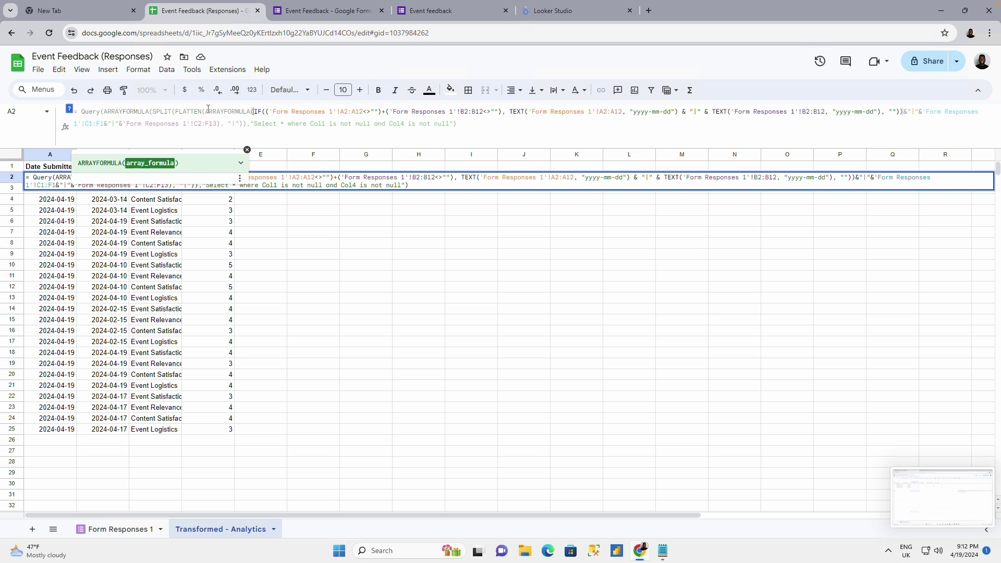
pyautogui.moveTo(207, 109); pyautogui.dragTo(901, 111)
pyautogui.hotkey('ctrl', 'c')
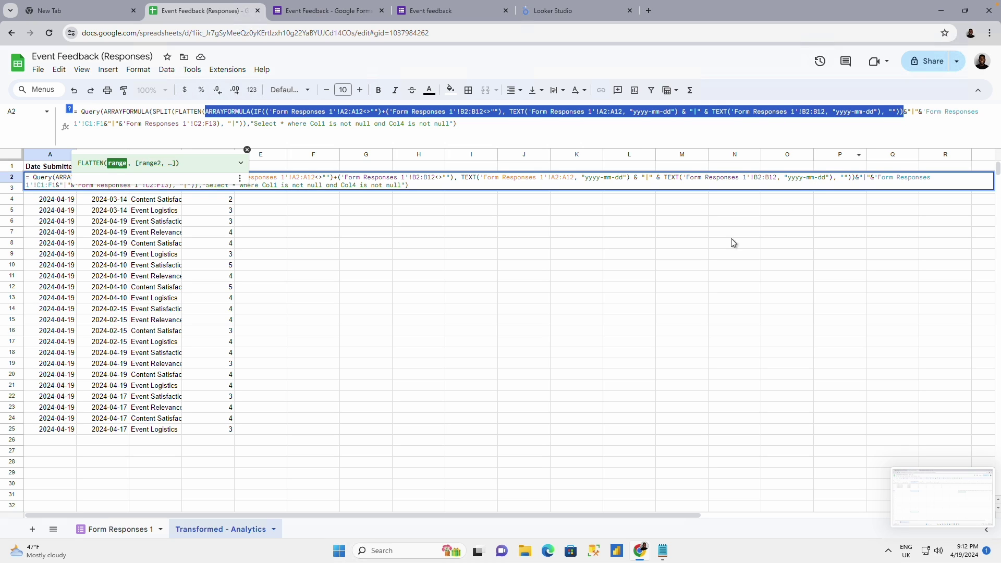
pyautogui.click(431, 232)
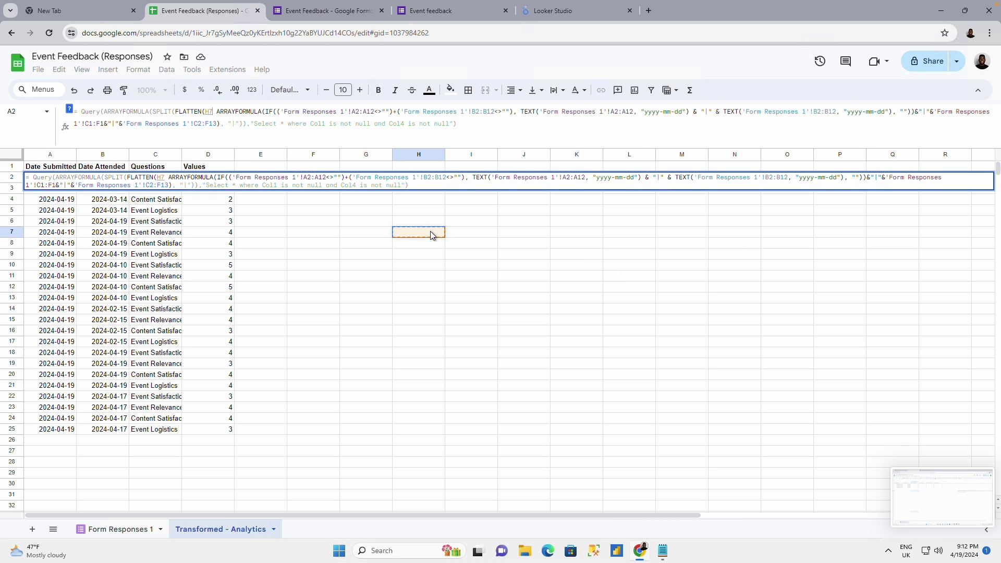
pyautogui.press('Escape')
pyautogui.hotkey('ctrl', 'v')
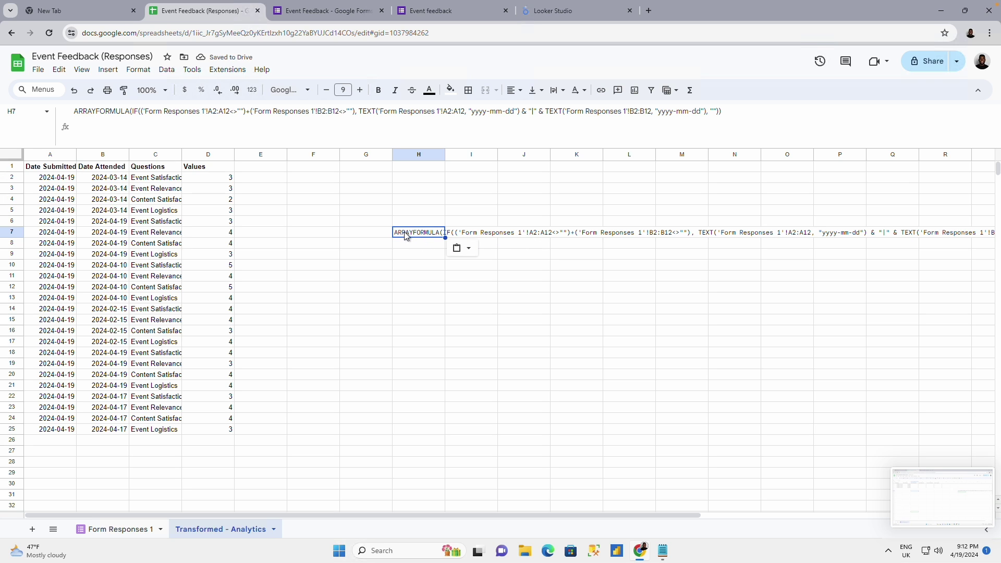
# Turn H7's text into a working formula with '=' and widen column H
pyautogui.click(76, 111)
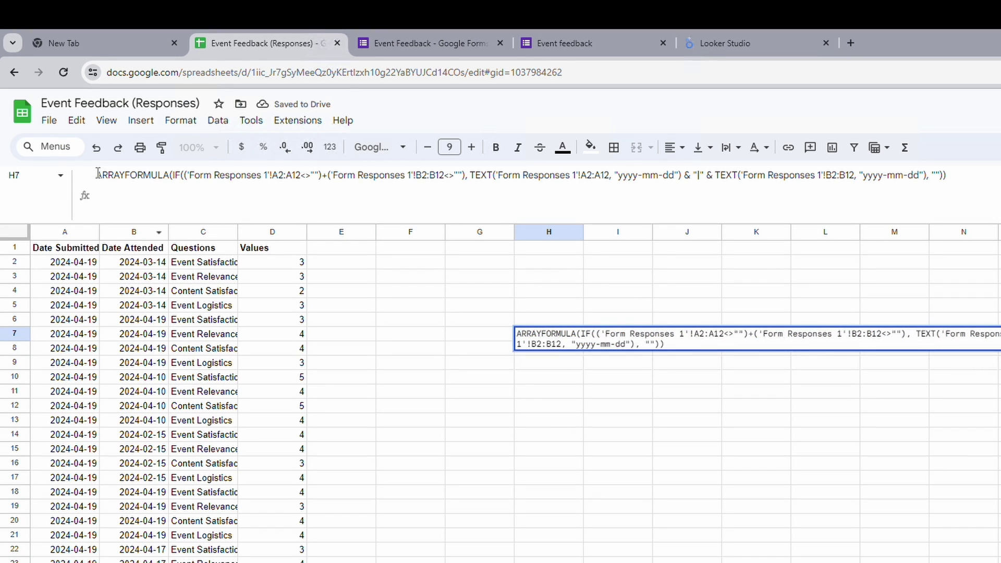
pyautogui.write('=')
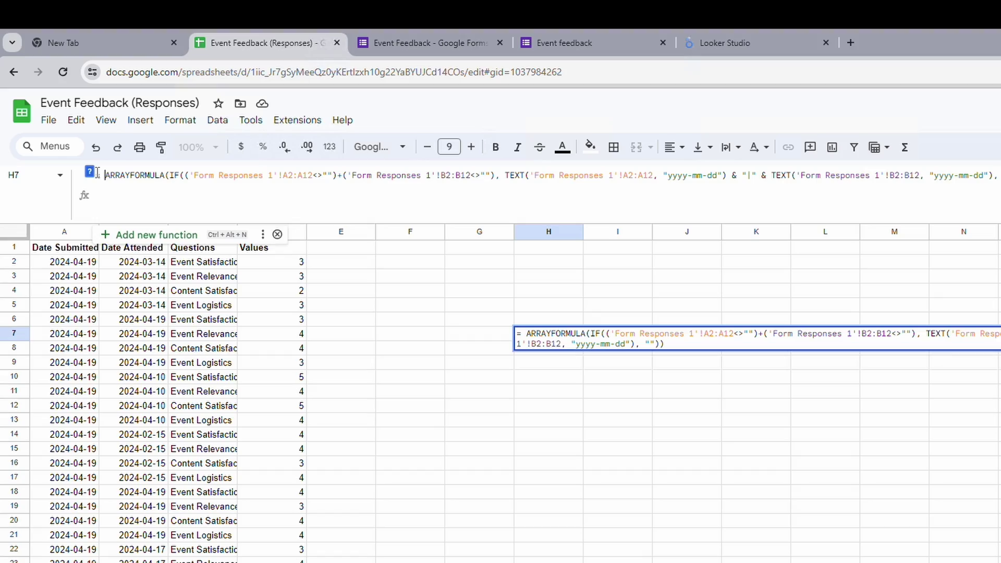
pyautogui.press('Return')
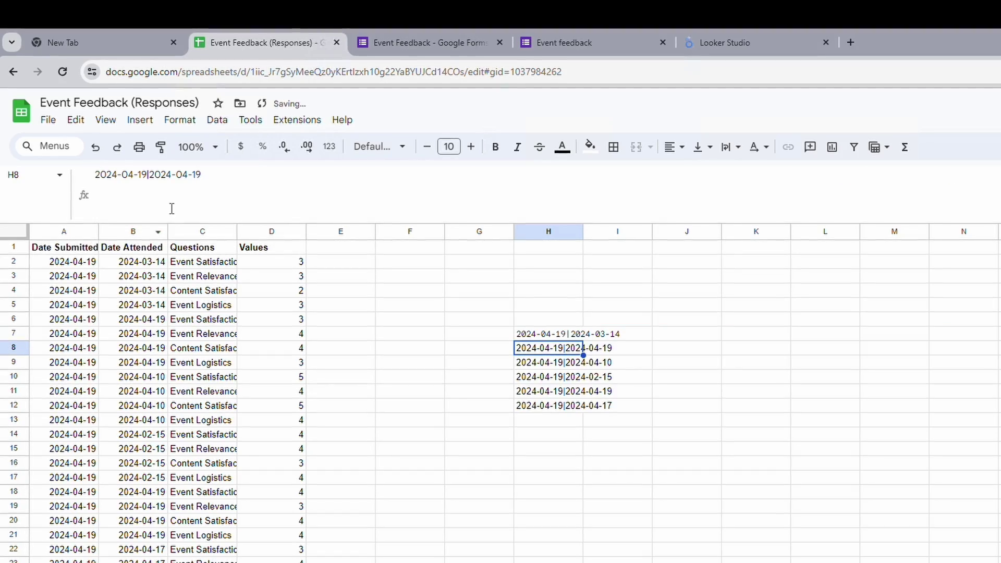
pyautogui.click(533, 334)
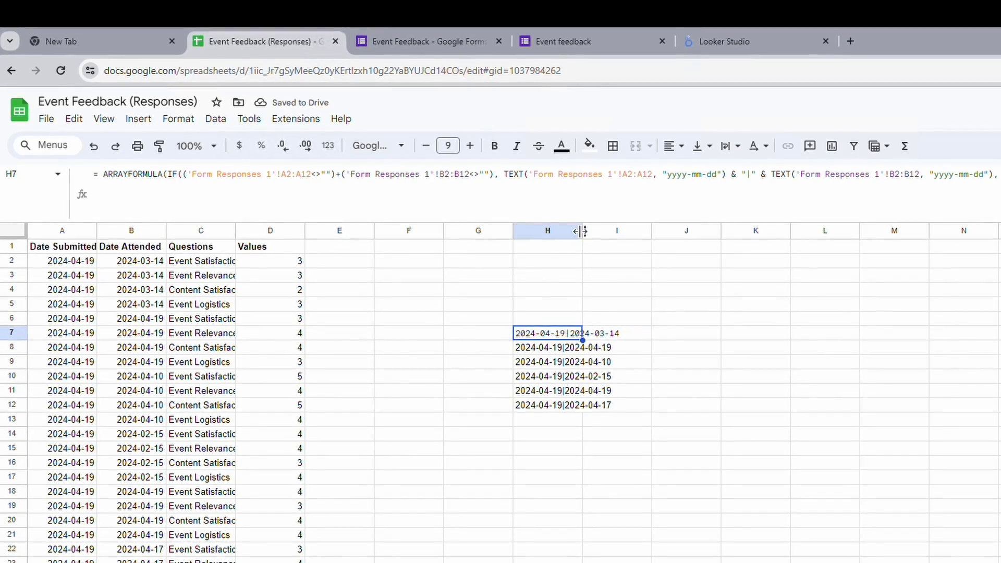
pyautogui.moveTo(582, 231); pyautogui.dragTo(653, 248)
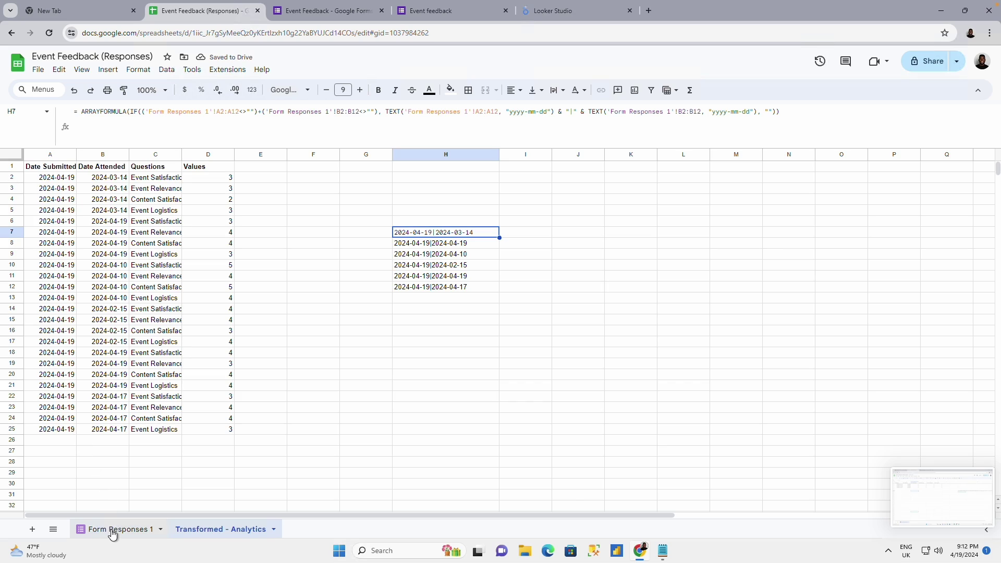
# Check H7's Form Responses 1 references against that sheet's timestamps and rows ending at 12
pyautogui.click(112, 529)
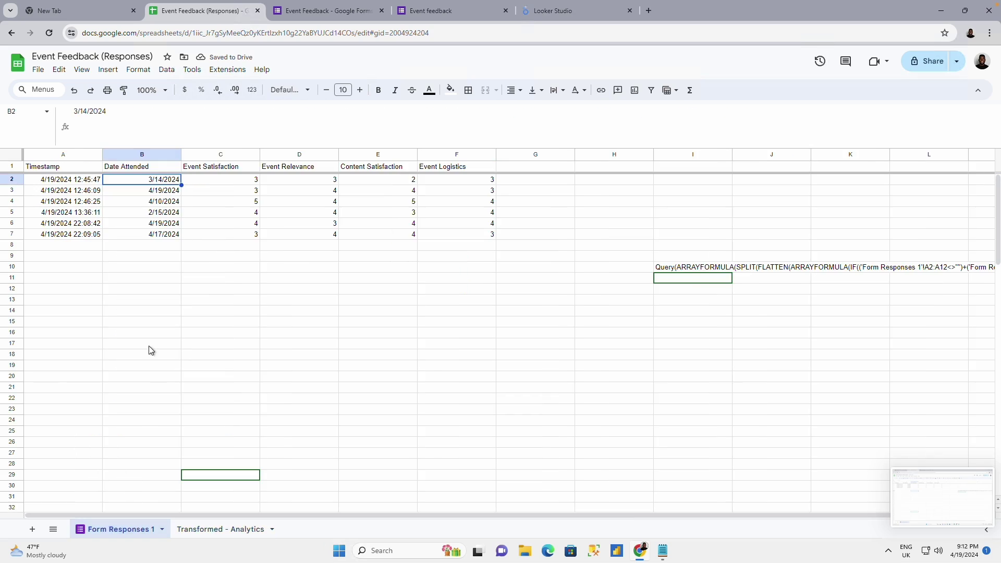
pyautogui.click(94, 183)
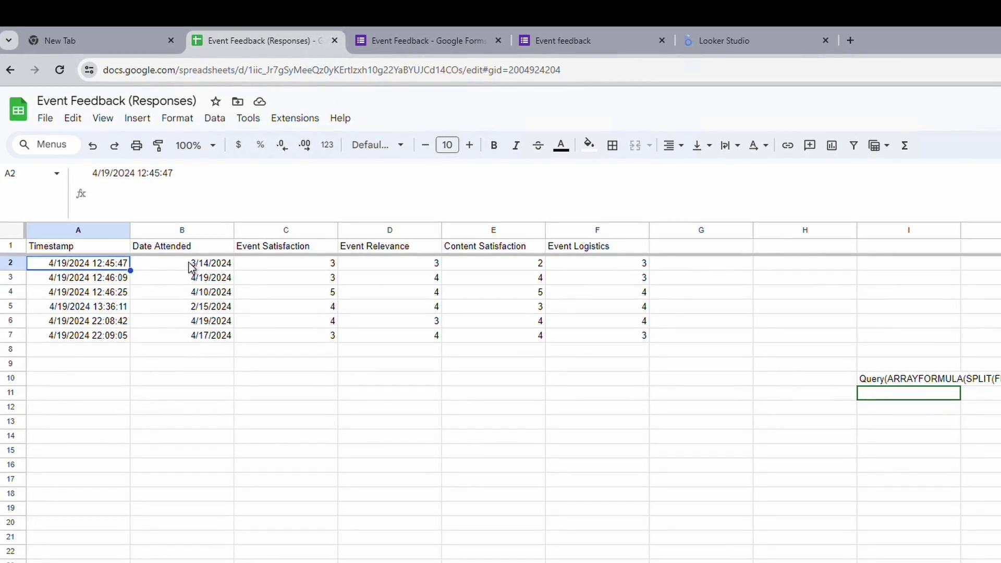
pyautogui.click(180, 265)
pyautogui.click(213, 528)
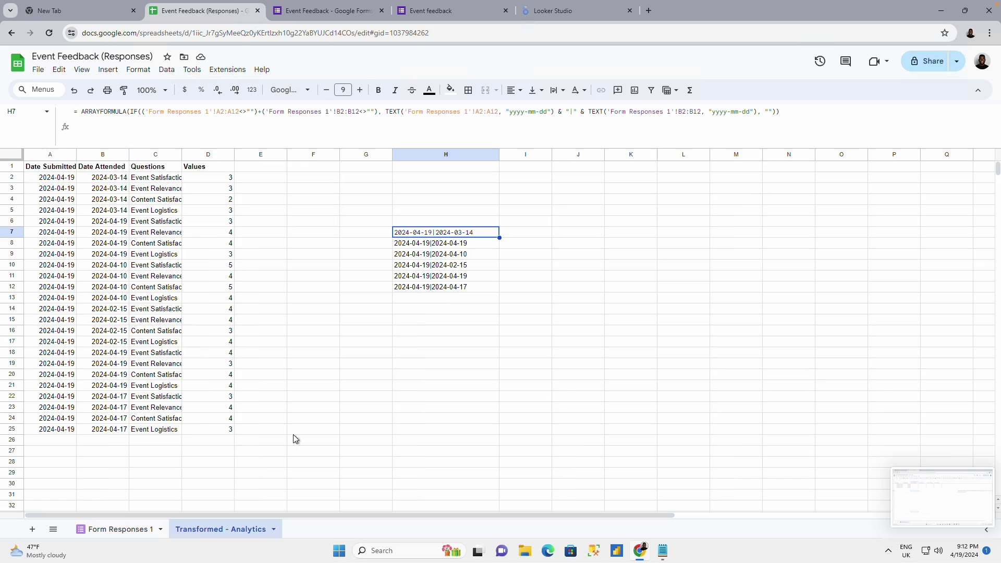
pyautogui.click(181, 113)
pyautogui.moveTo(149, 114); pyautogui.dragTo(210, 114)
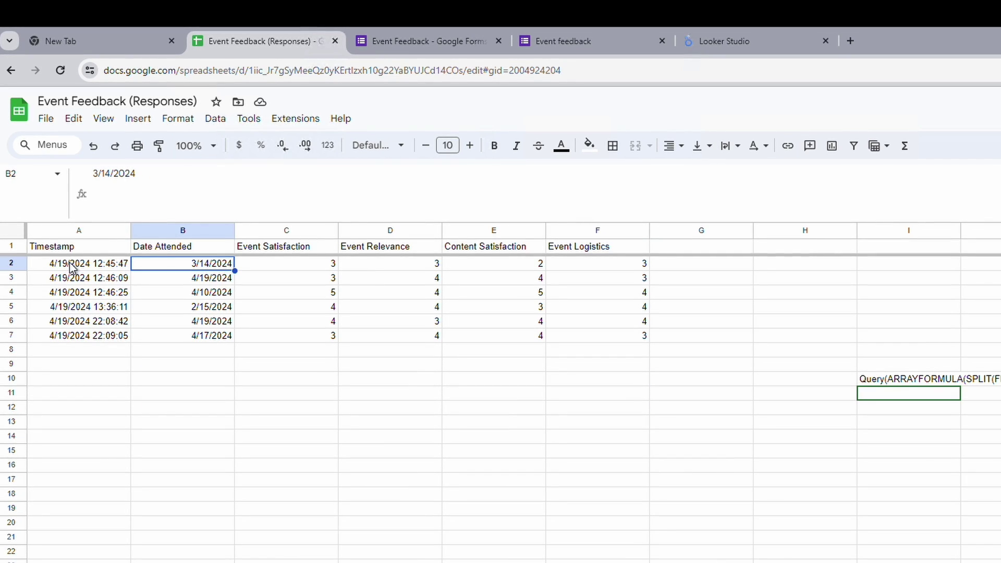
pyautogui.click(70, 265)
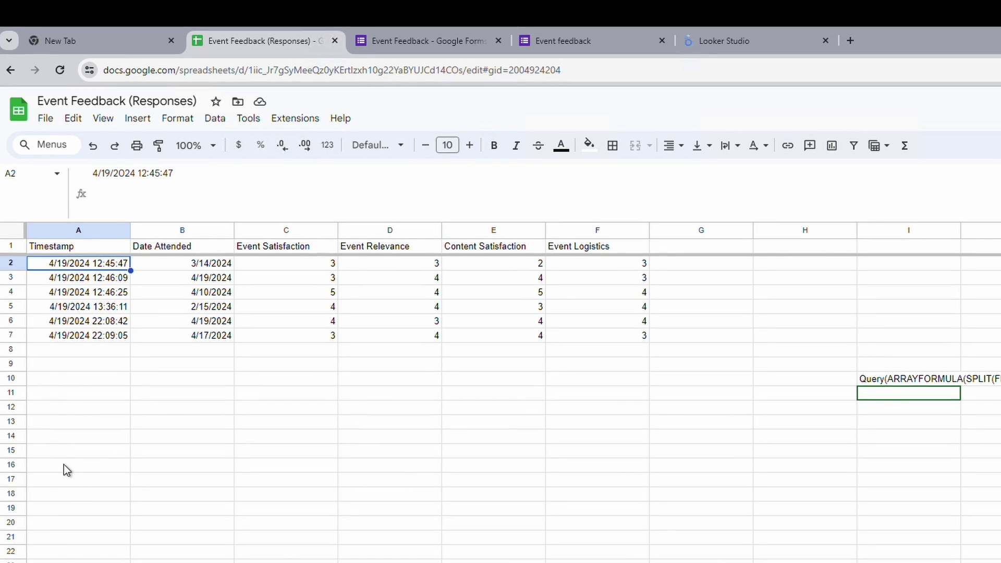
pyautogui.click(58, 406)
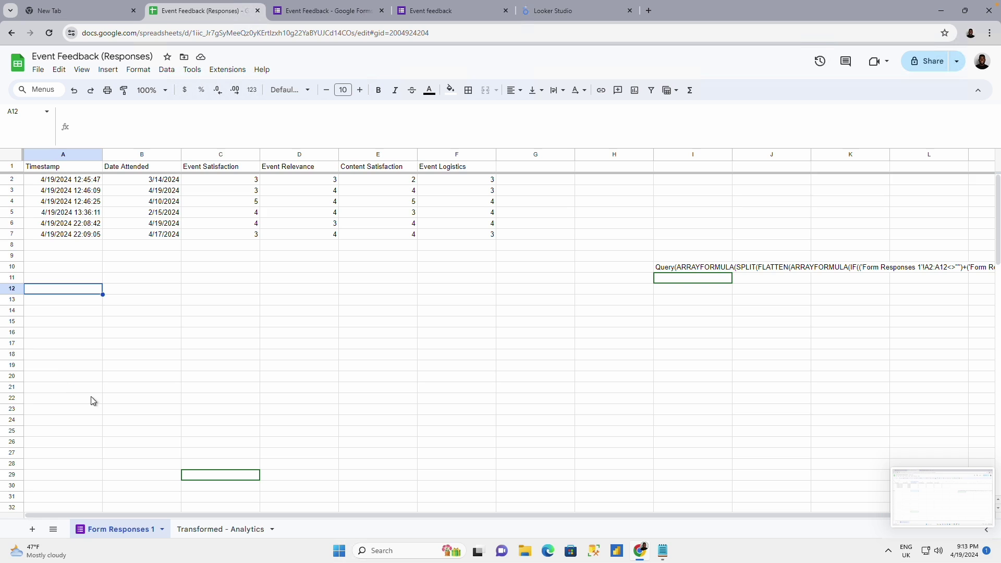
pyautogui.click(196, 524)
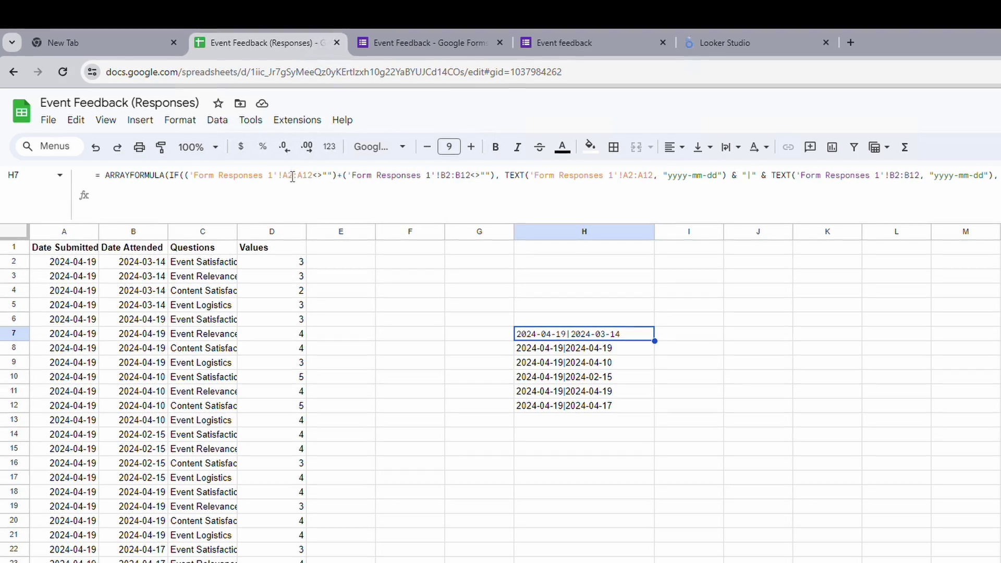
# Review the TEXT yyyy-mm-dd conversions and '|' separator, then delete the H7 formula
pyautogui.click(177, 175)
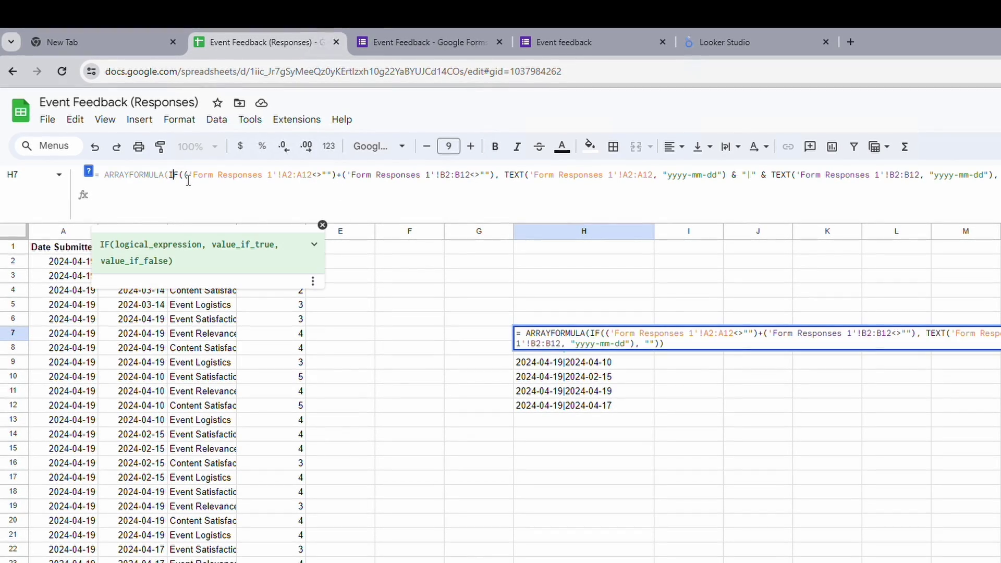
pyautogui.click(270, 176)
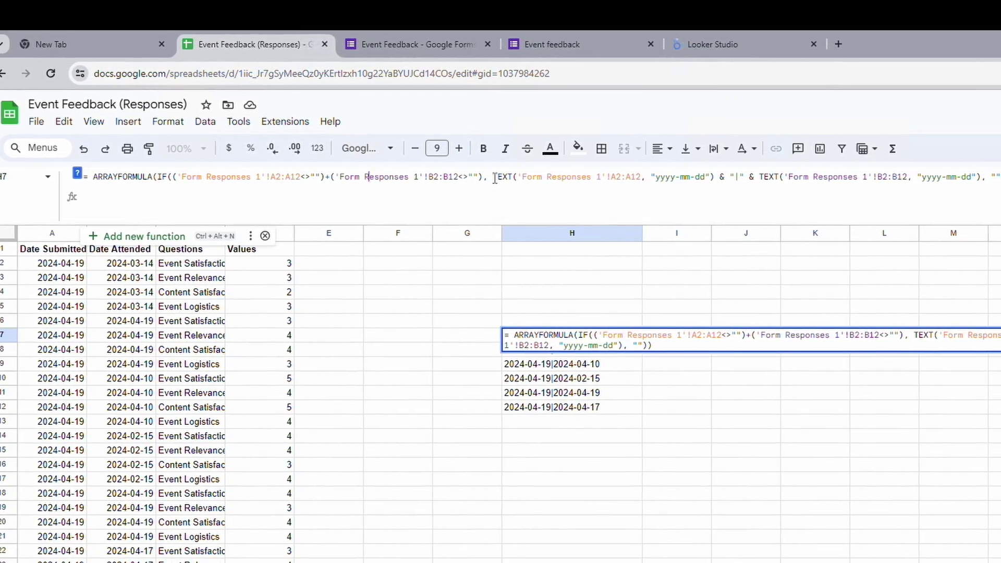
pyautogui.moveTo(486, 176); pyautogui.dragTo(583, 176)
pyautogui.click(636, 176)
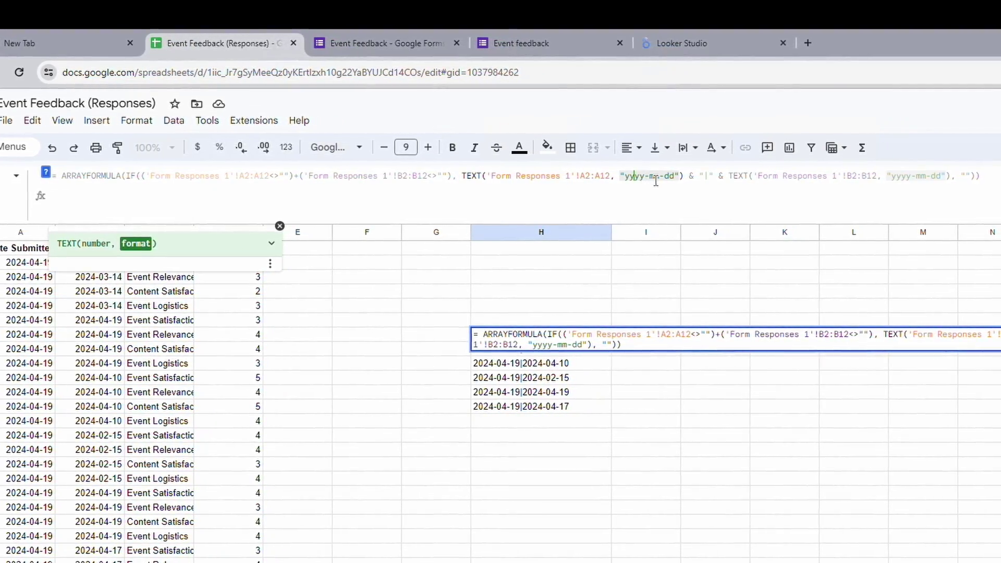
pyautogui.click(685, 176)
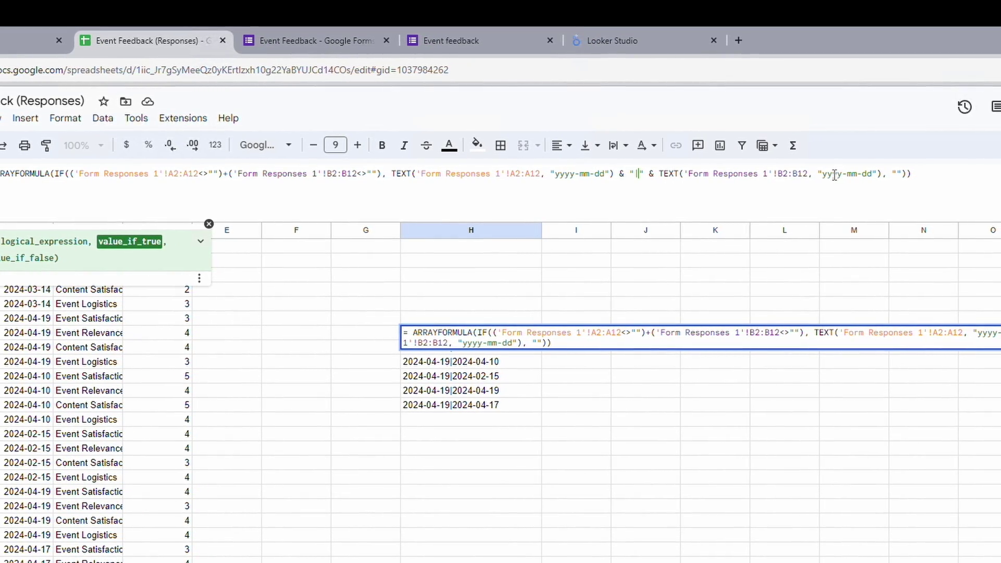
pyautogui.click(880, 174)
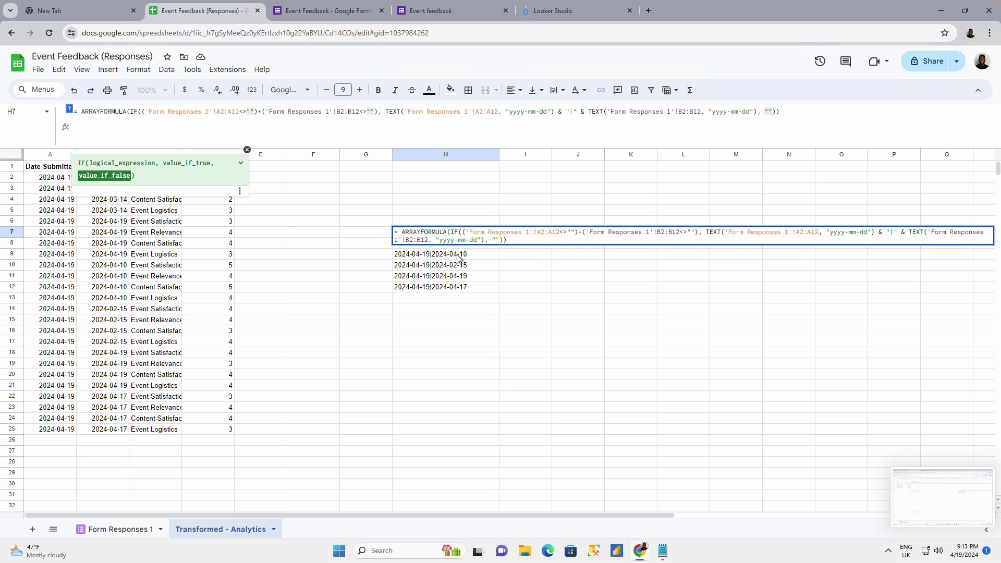
pyautogui.moveTo(798, 109); pyautogui.dragTo(65, 79)
pyautogui.press('Delete')
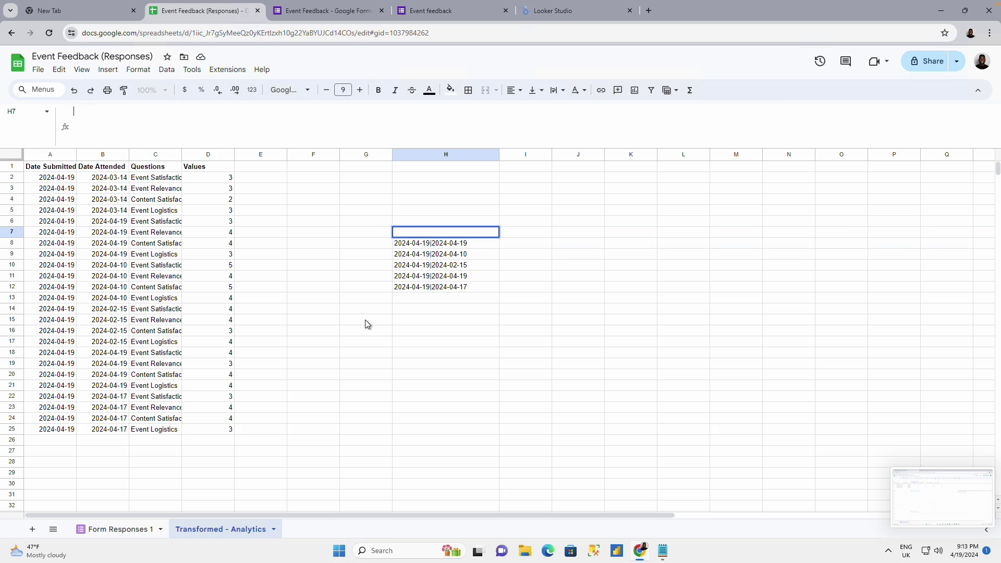
# Compare A2's QUERY formula with the Event Satisfaction header and scores in Form Responses 1
pyautogui.press('Return')
pyautogui.click(59, 177)
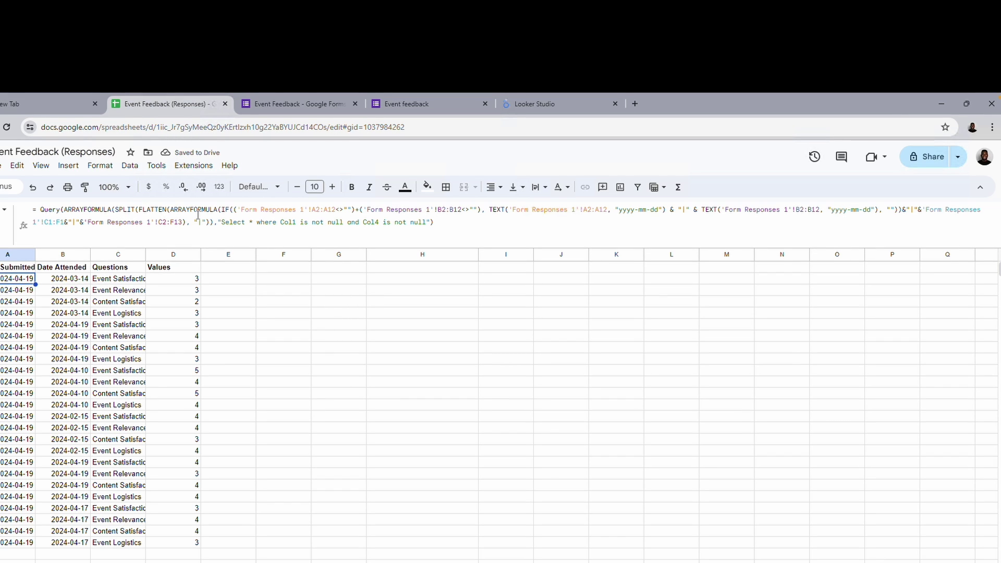
pyautogui.click(197, 215)
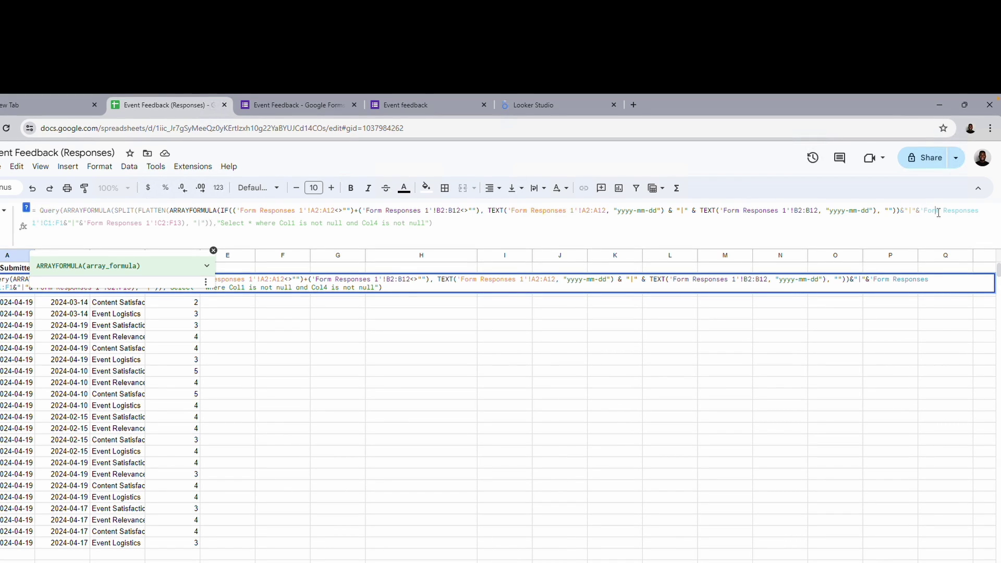
pyautogui.click(938, 213)
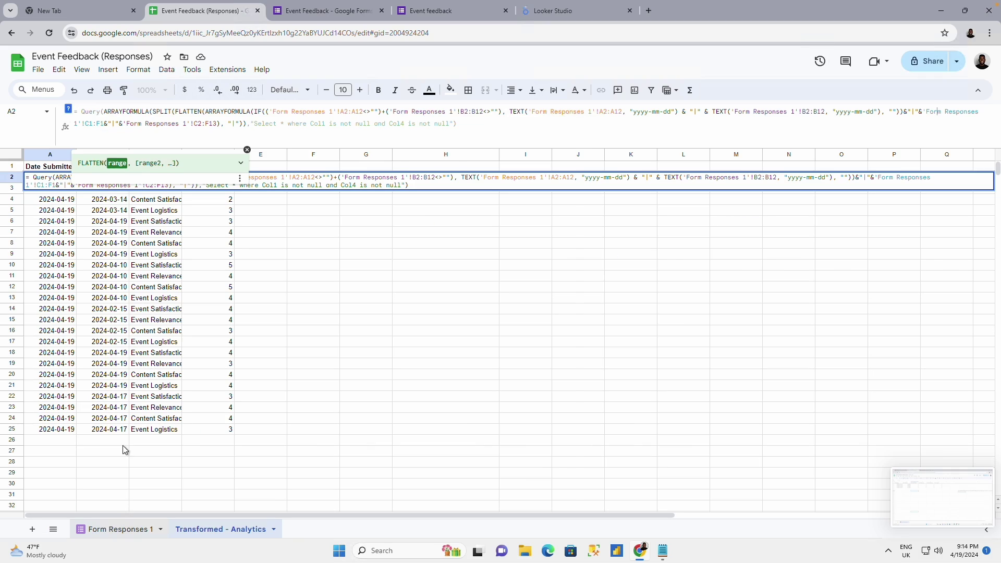
pyautogui.click(125, 529)
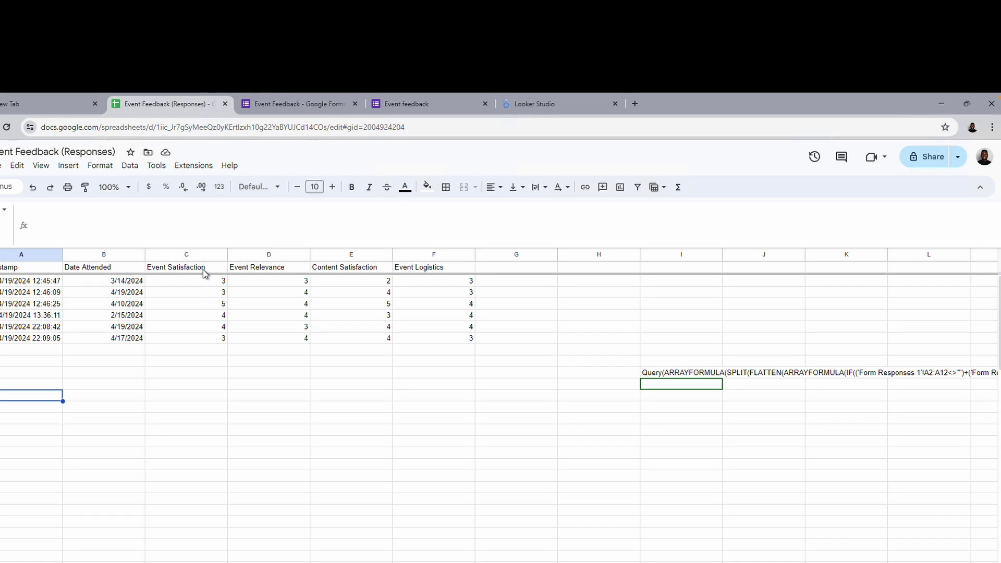
pyautogui.click(233, 168)
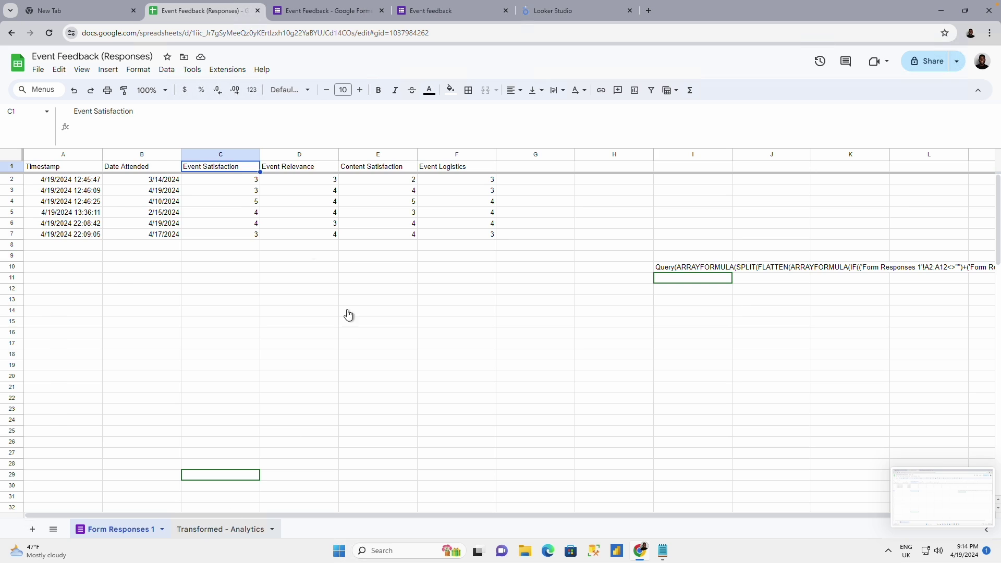
pyautogui.hotkey('ctrl', 'shift', 'pagedown')
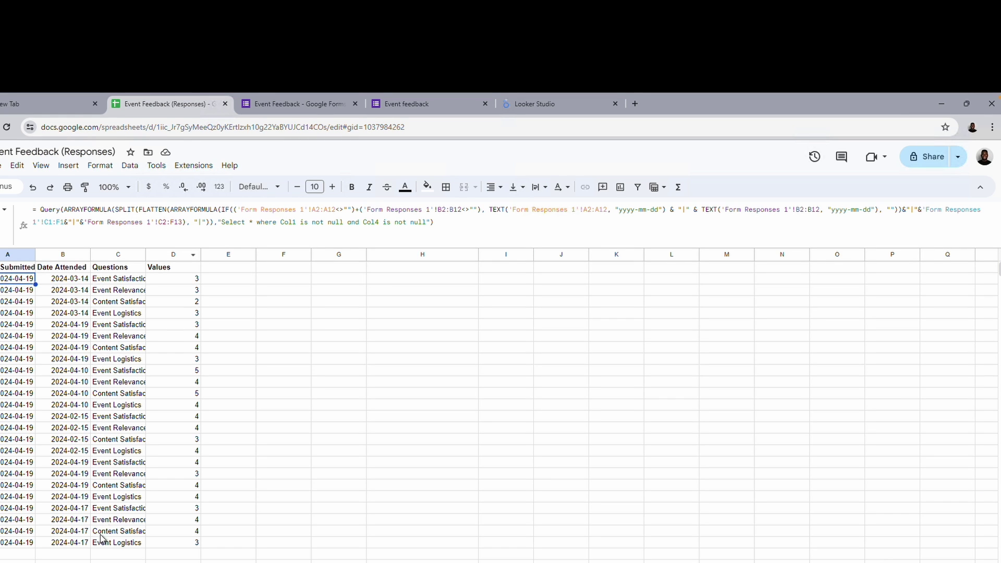
pyautogui.hotkey('ctrl', 'shift', 'pageup')
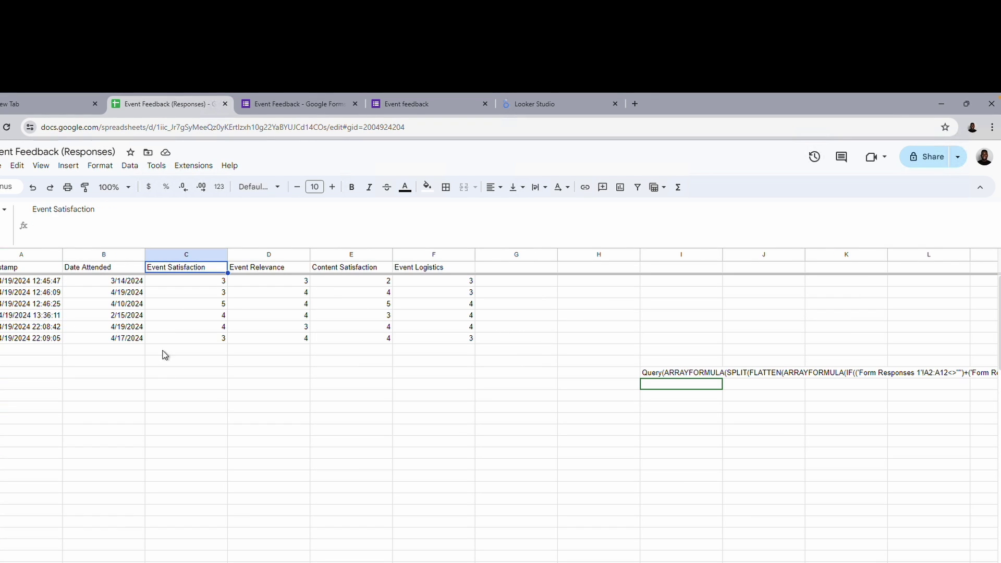
pyautogui.click(183, 279)
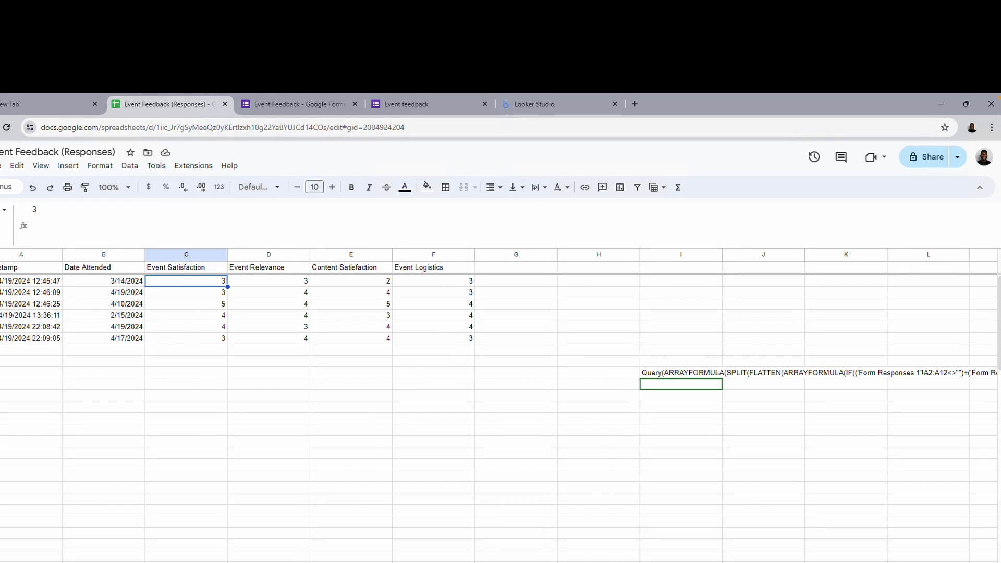
pyautogui.hotkey('ctrl', 'shift', 'pagedown')
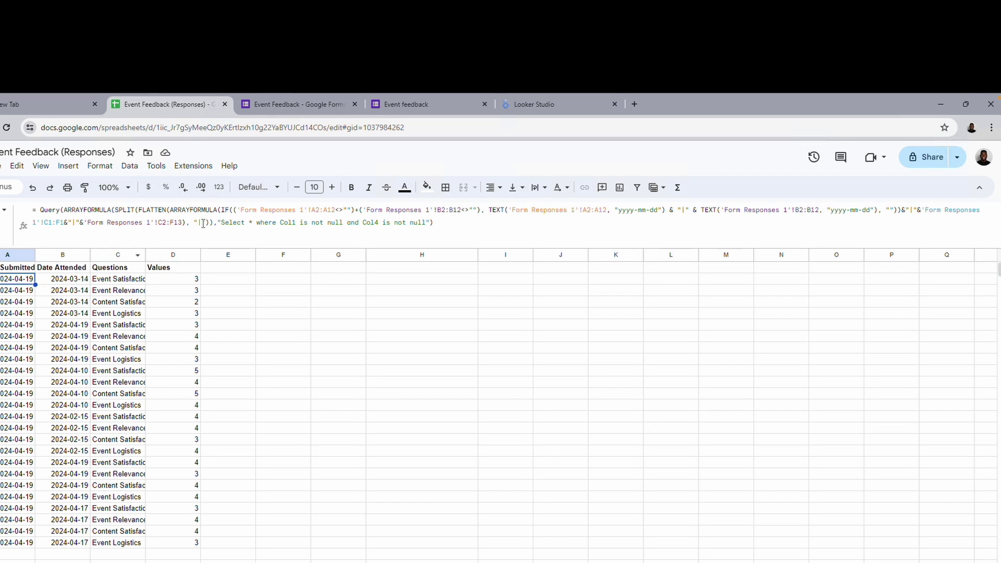
# Add a quote in the SPLIT part of A2's formula, commit it, and widen column C
pyautogui.click(138, 210)
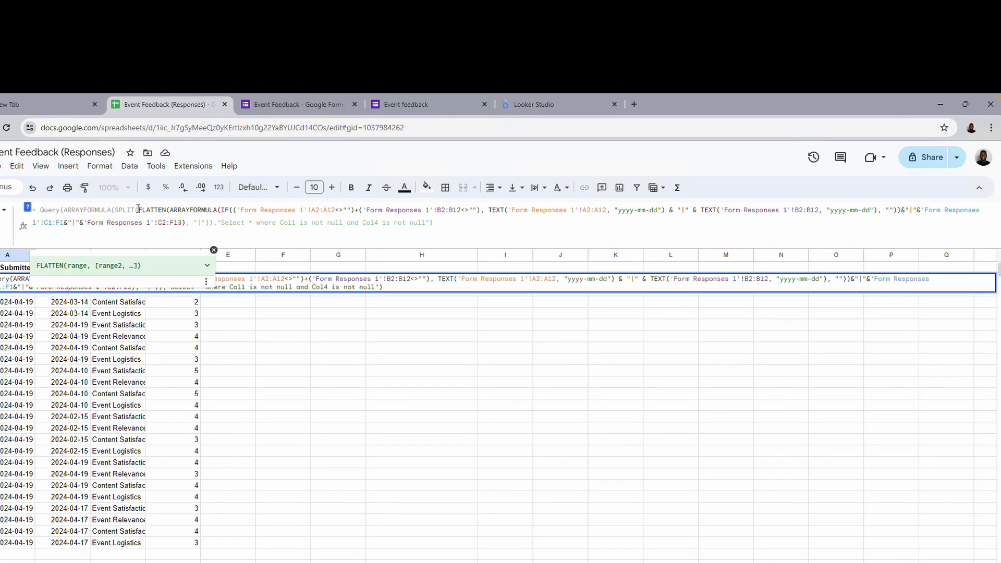
pyautogui.click(114, 210)
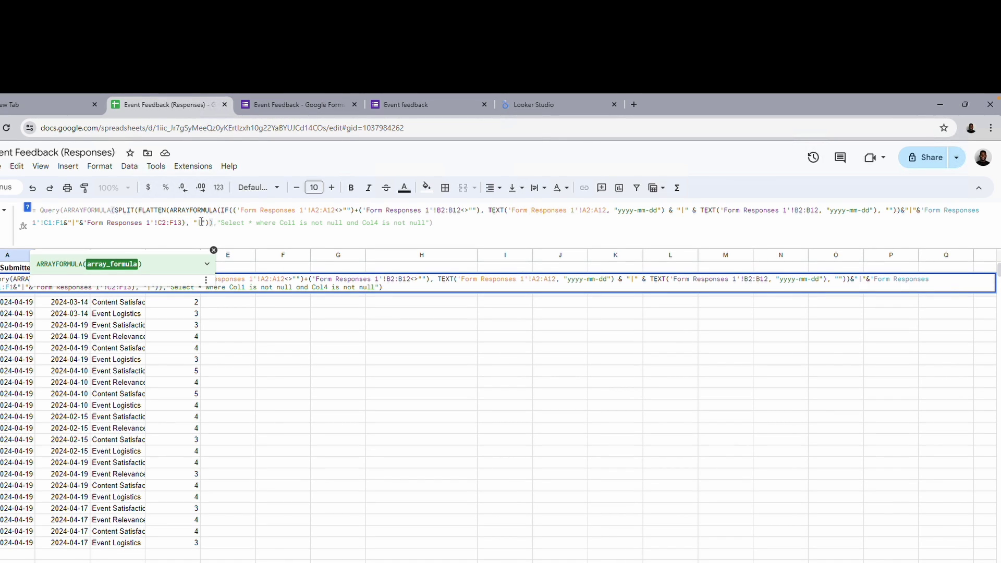
pyautogui.write('"')
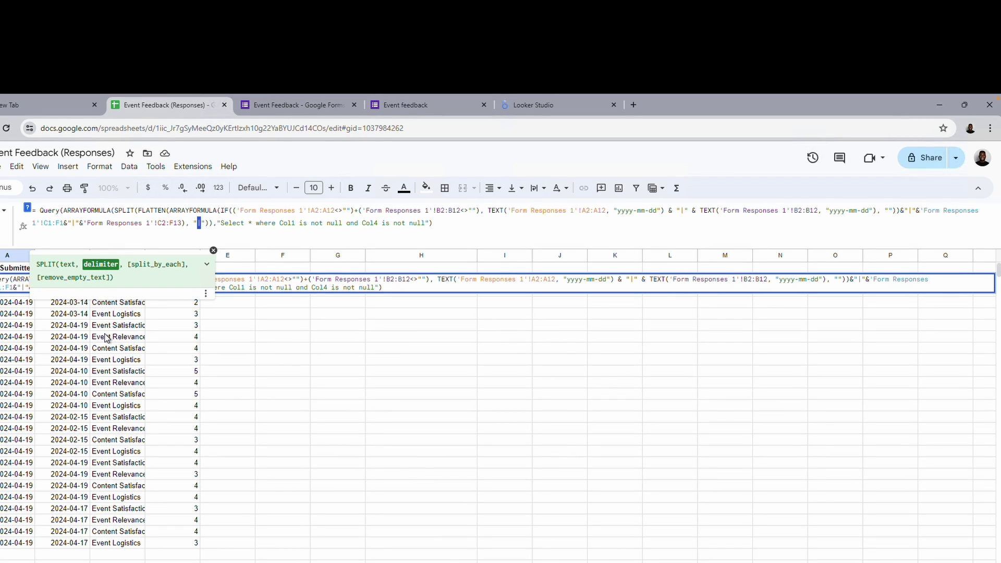
pyautogui.click(48, 209)
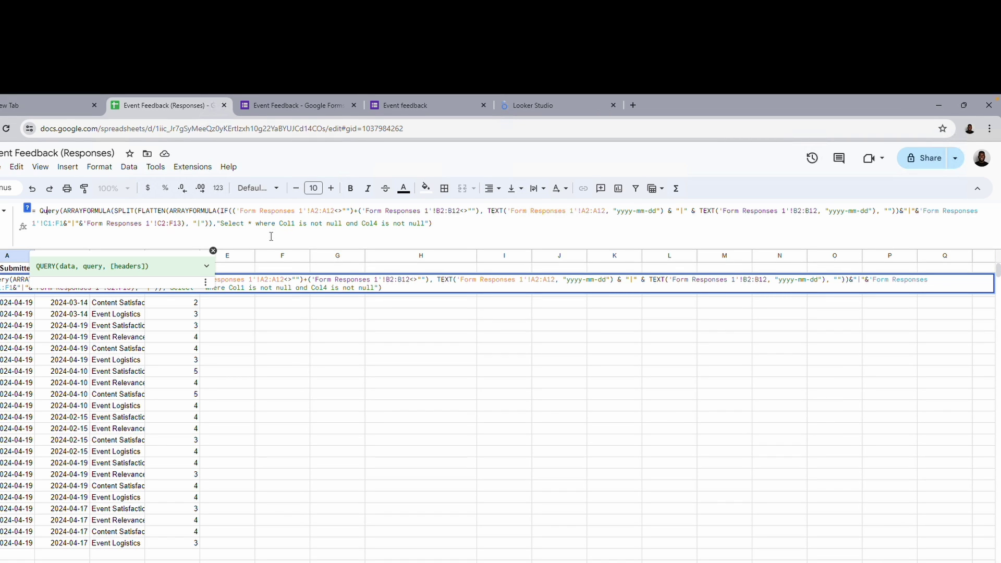
pyautogui.click(267, 361)
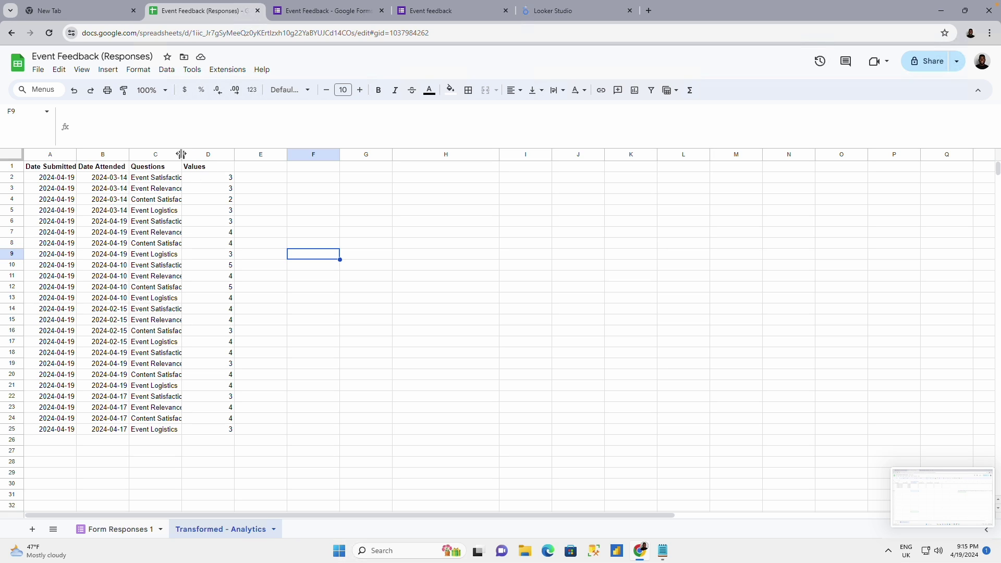
pyautogui.moveTo(181, 154); pyautogui.dragTo(200, 154)
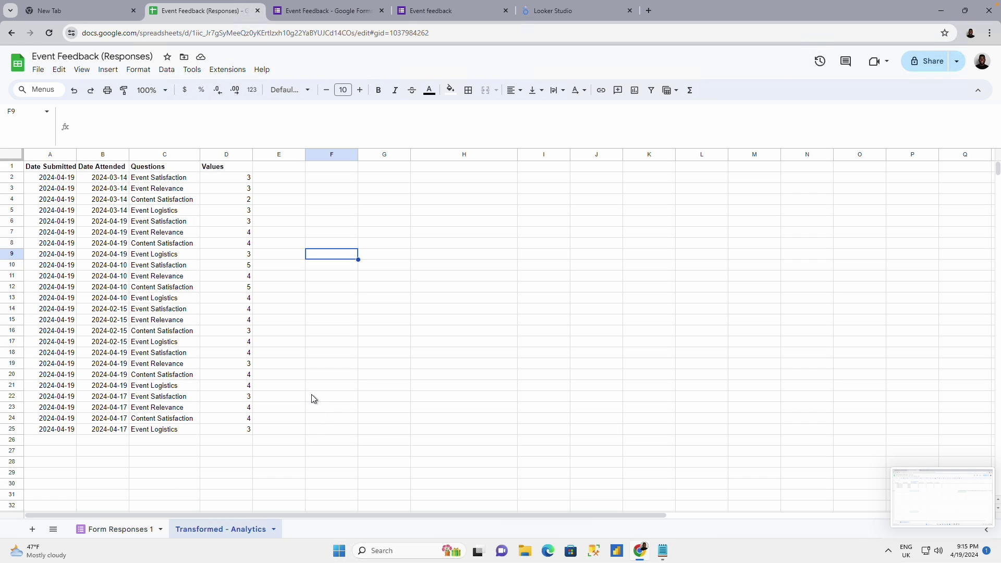
# Open the Extensions menu to reach Apps Script
pyautogui.click(225, 72)
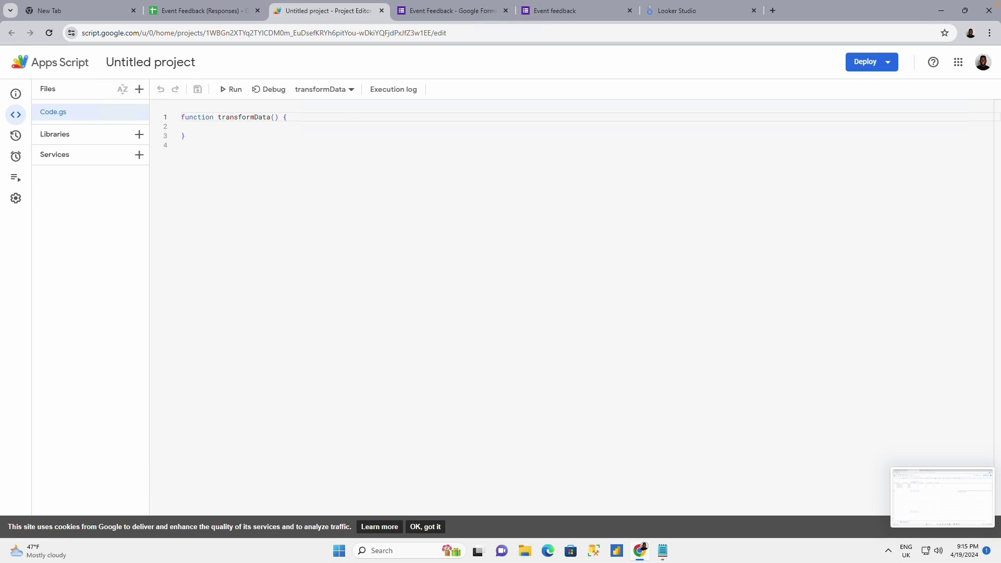
pyautogui.click(662, 550)
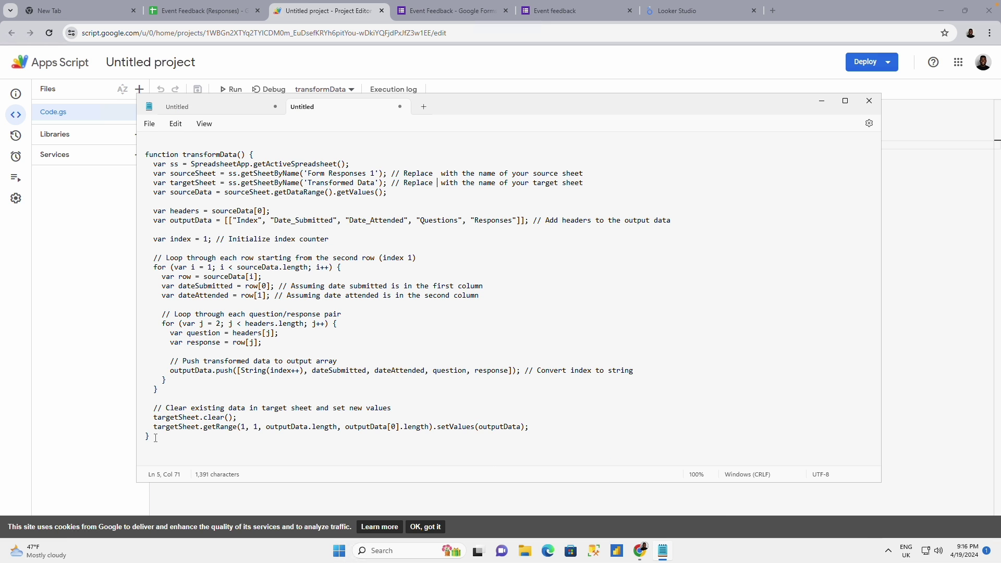
pyautogui.moveTo(154, 436); pyautogui.dragTo(146, 146)
pyautogui.hotkey('ctrl', 'c')
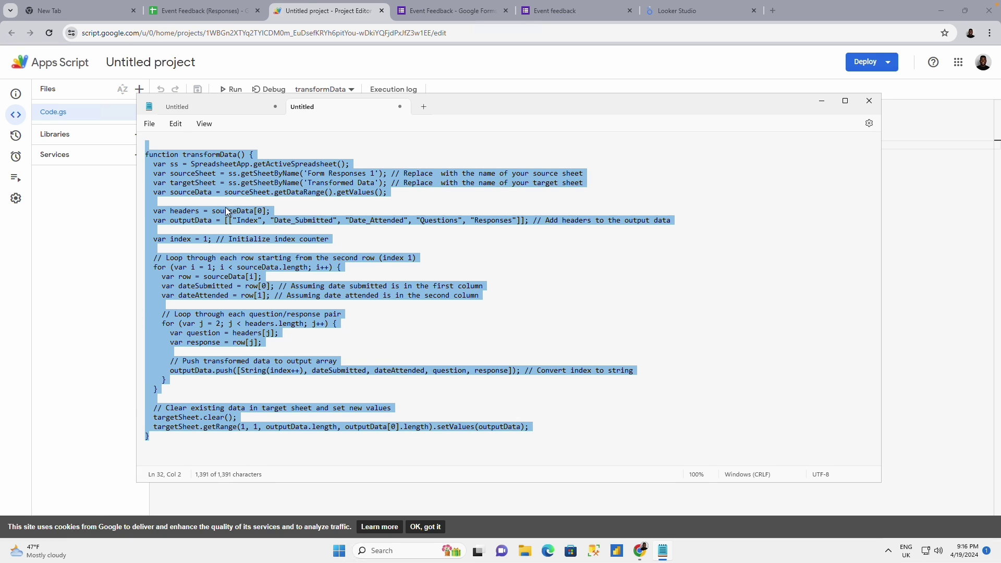
pyautogui.click(97, 238)
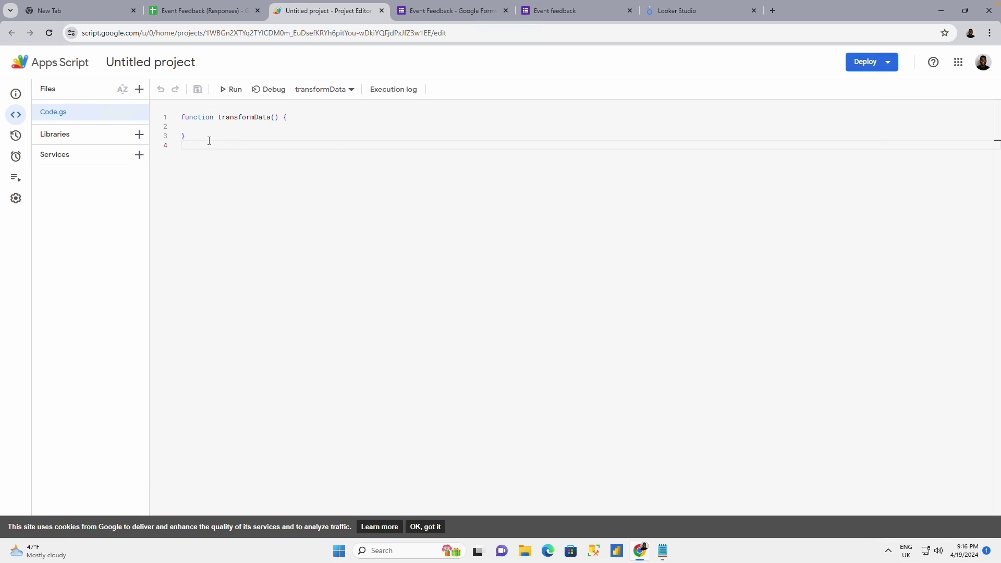
pyautogui.moveTo(209, 141); pyautogui.dragTo(156, 105)
pyautogui.press('BackSpace')
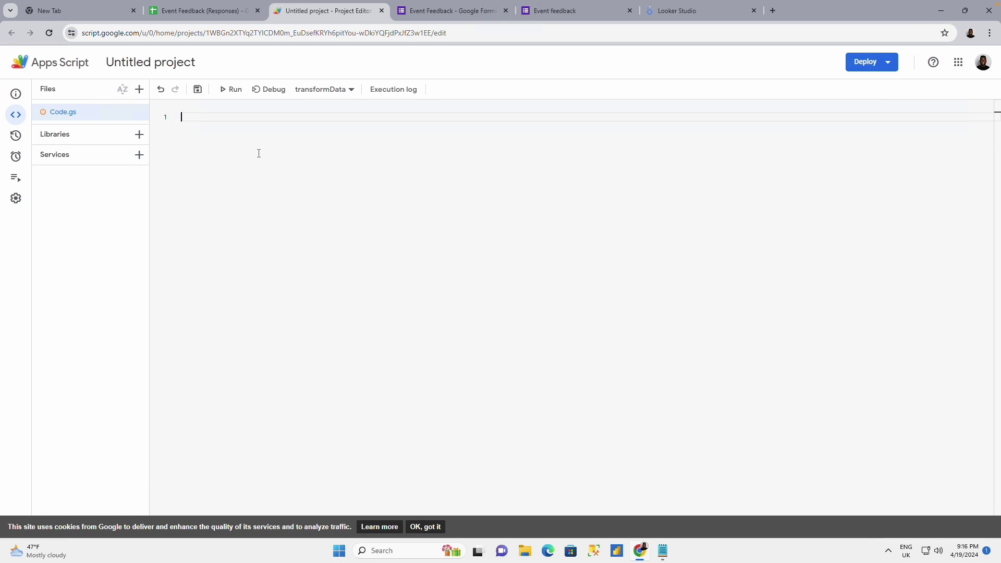
pyautogui.hotkey('ctrl', 'v')
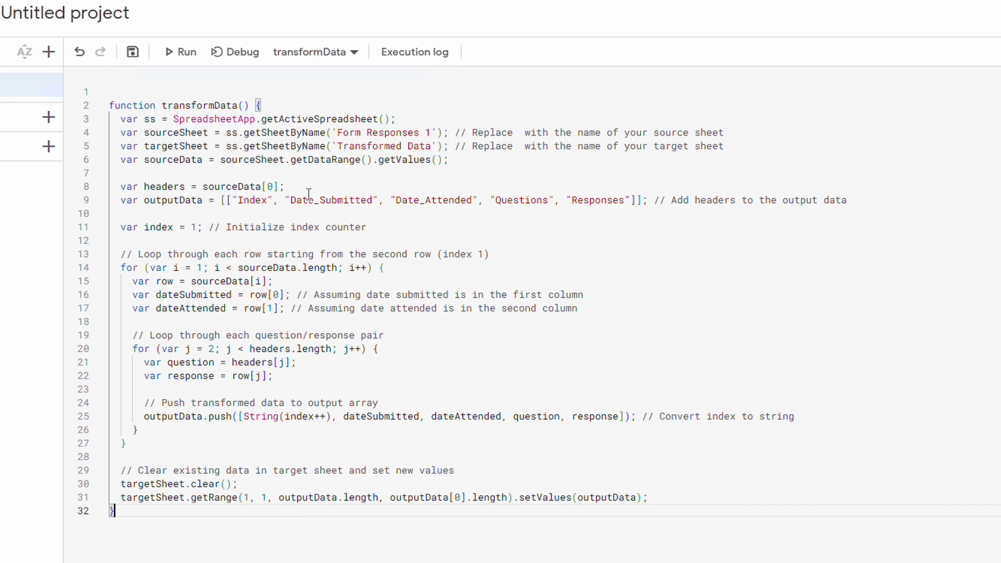
pyautogui.click(140, 120)
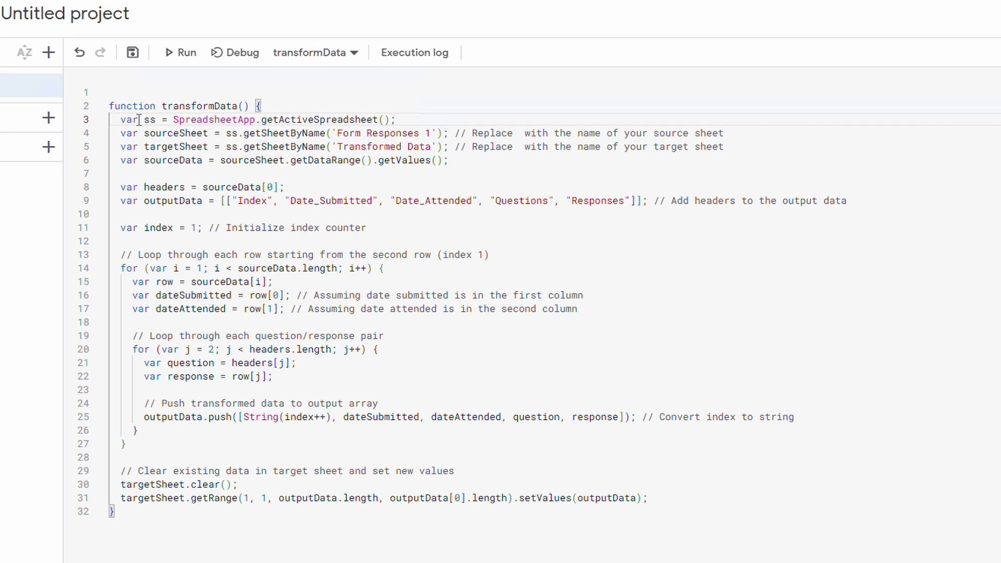
pyautogui.click(140, 133)
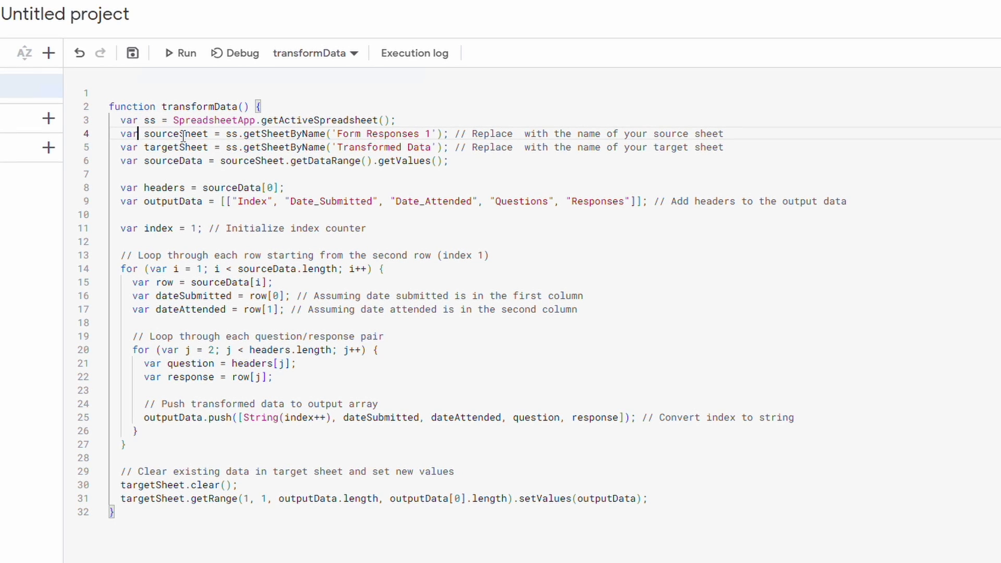
pyautogui.click(420, 134)
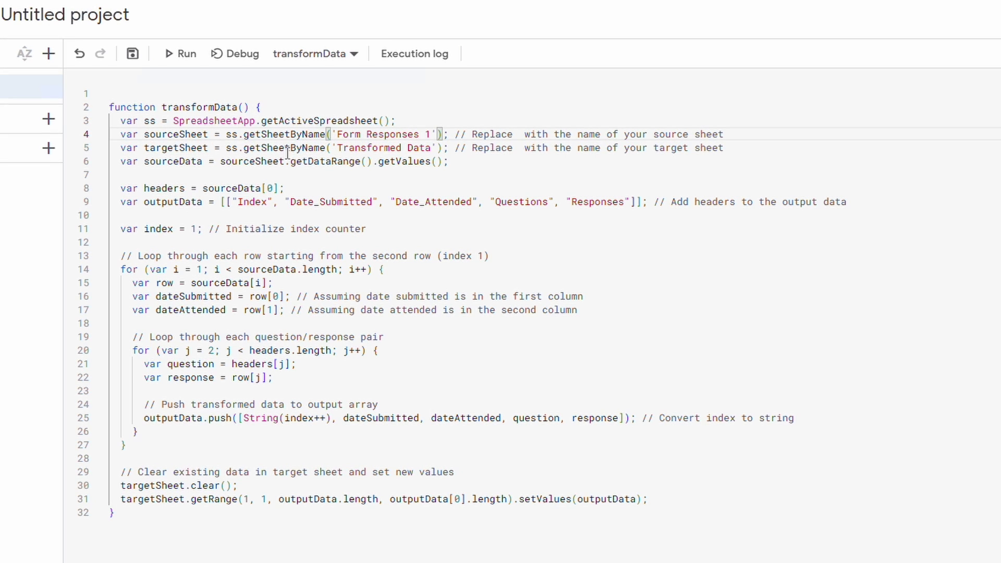
pyautogui.click(371, 148)
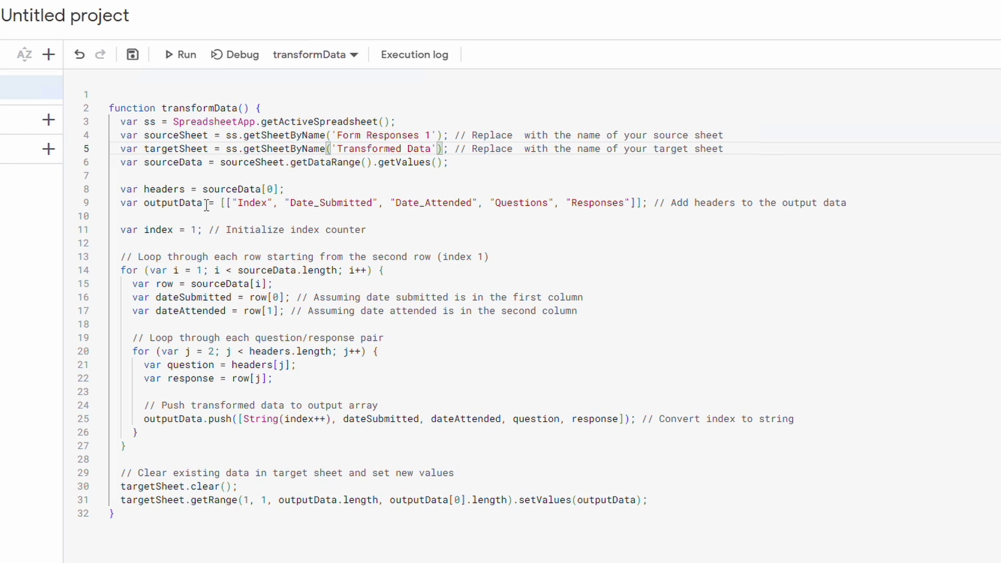
pyautogui.doubleClick(252, 203)
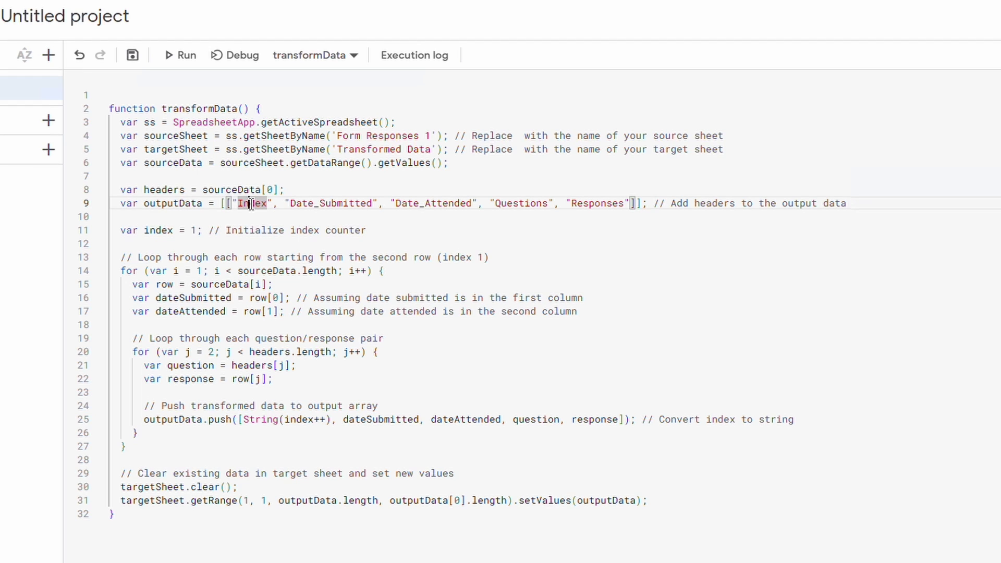
pyautogui.click(327, 204)
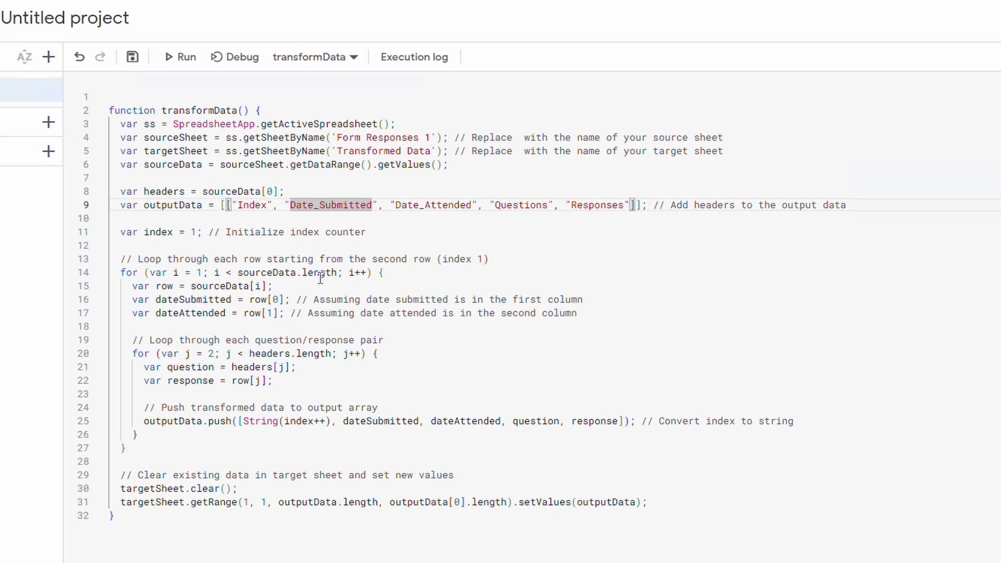
pyautogui.click(156, 287)
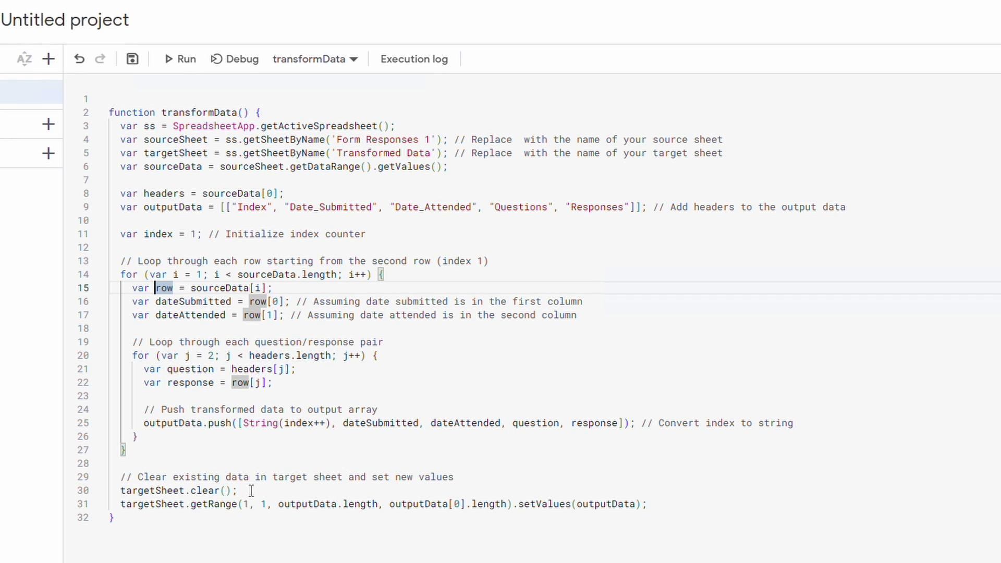
# Save and run transformData, which fails with a TypeError, then select 'Transformed Data' on line 5
pyautogui.click(132, 61)
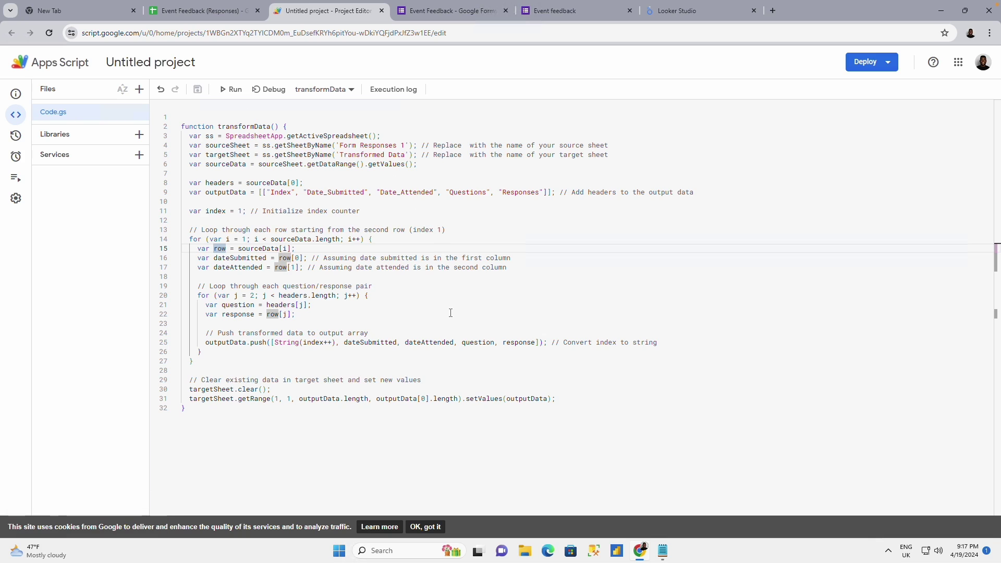
pyautogui.click(497, 382)
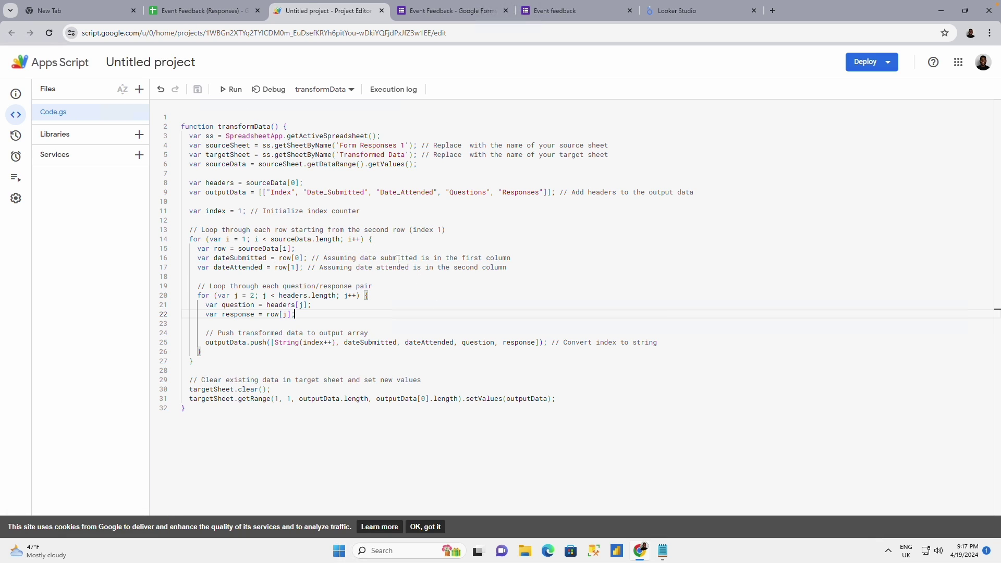
pyautogui.click(233, 90)
pyautogui.scroll(-1, 414, 246)
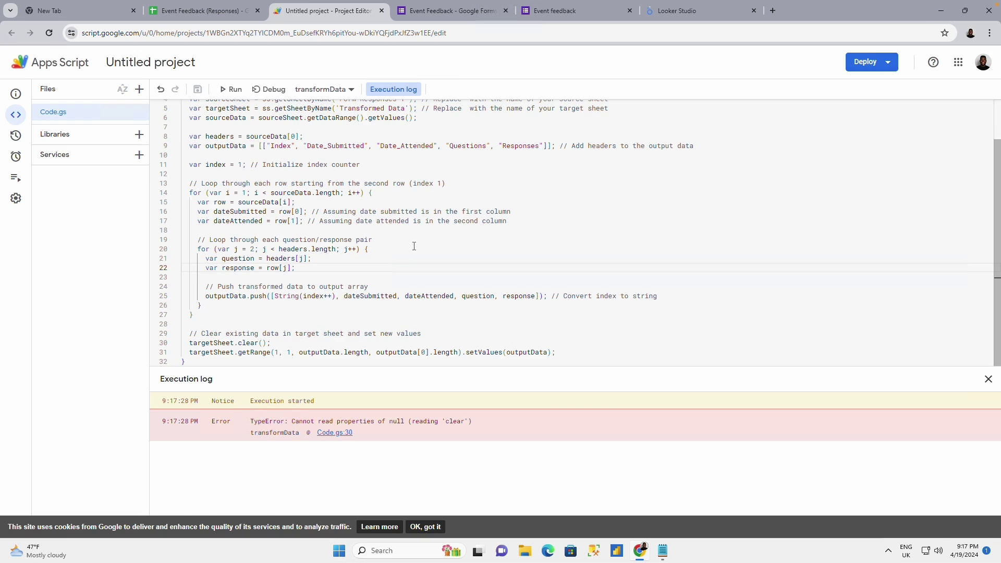
pyautogui.scroll(1, 413, 242)
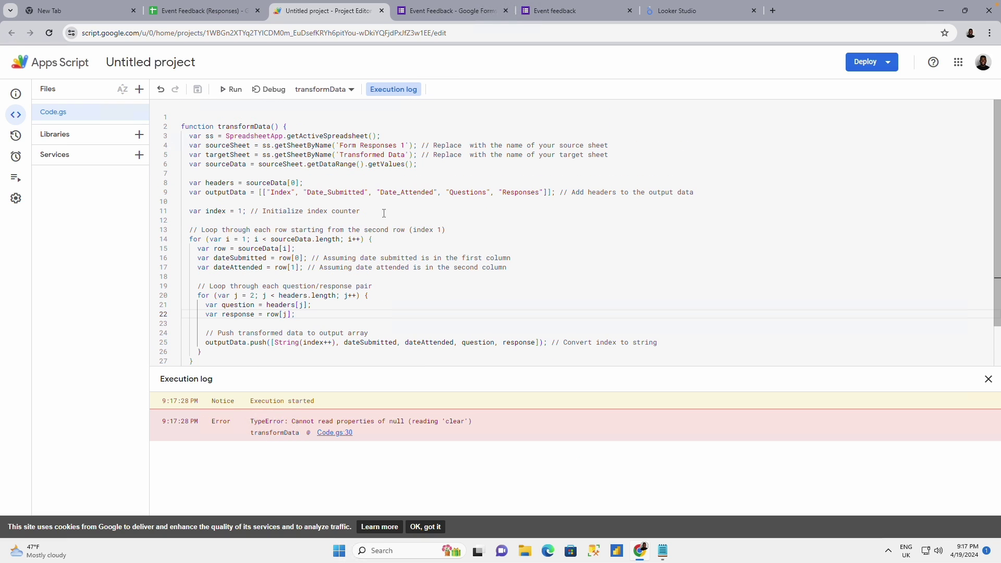
pyautogui.moveTo(341, 153); pyautogui.dragTo(405, 153)
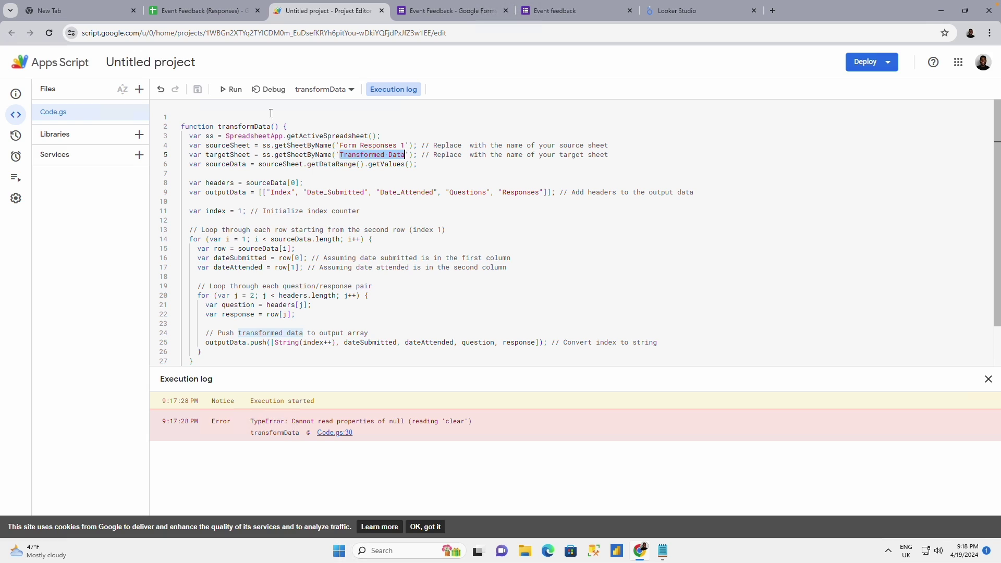
# In the Event Feedback spreadsheet, add a new blank sheet named 'Transformed Data'
pyautogui.click(224, 10)
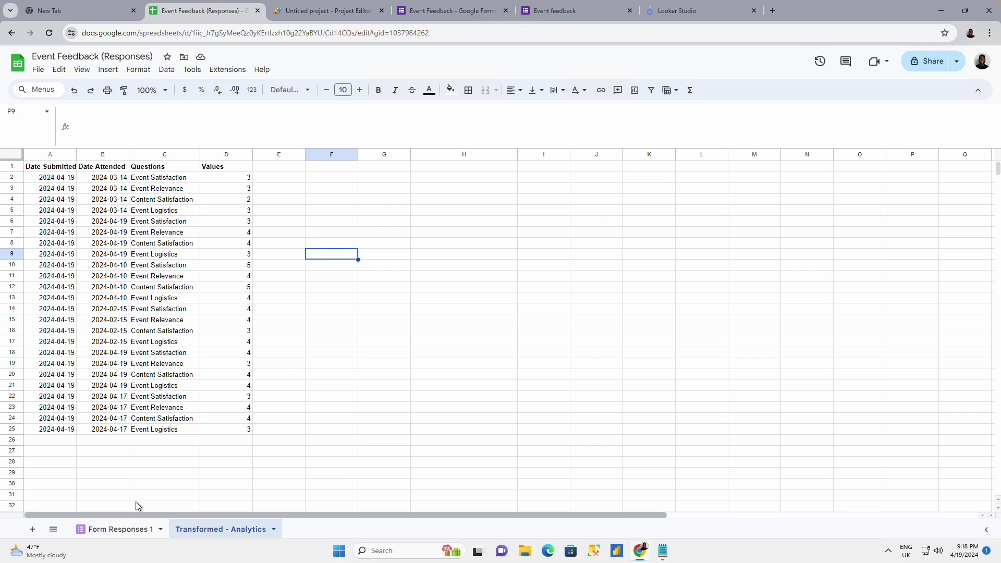
pyautogui.click(33, 529)
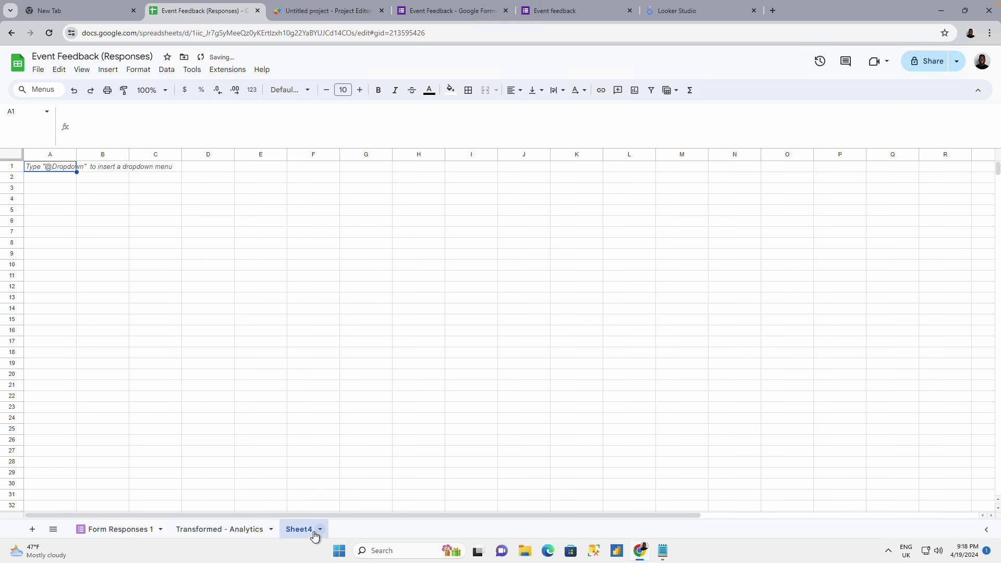
pyautogui.doubleClick(313, 530)
pyautogui.write('Transformed Data')
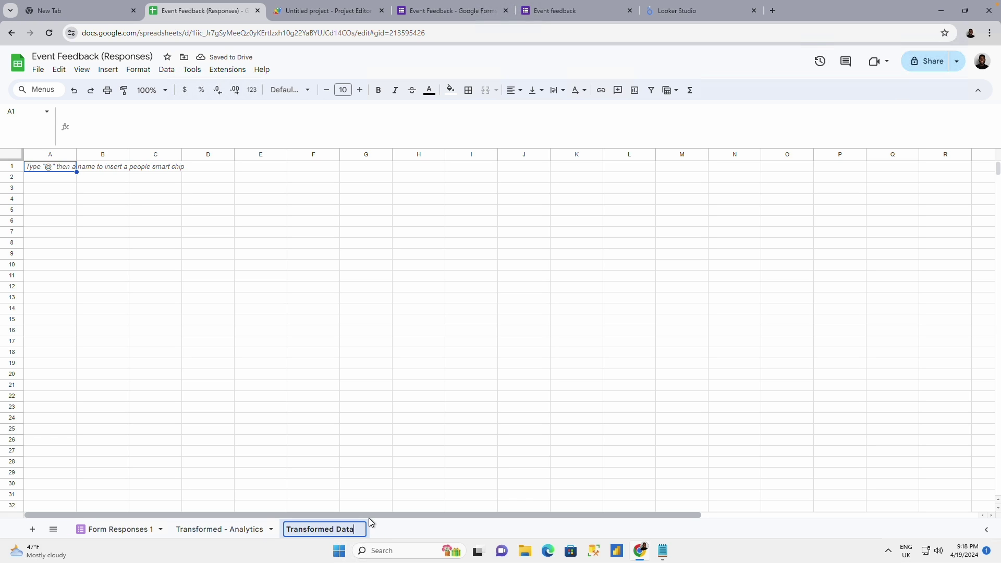
pyautogui.press('Return')
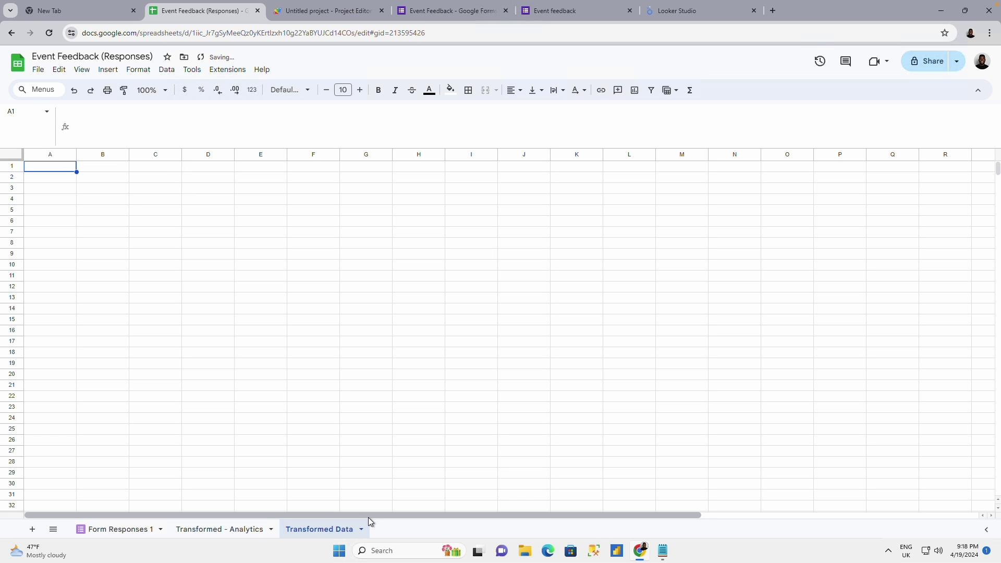
# Rename the 'Transformed - Analytics' sheet to 'Transformed - 1'
pyautogui.click(254, 531)
pyautogui.doubleClick(233, 531)
pyautogui.moveTo(233, 531); pyautogui.dragTo(269, 532)
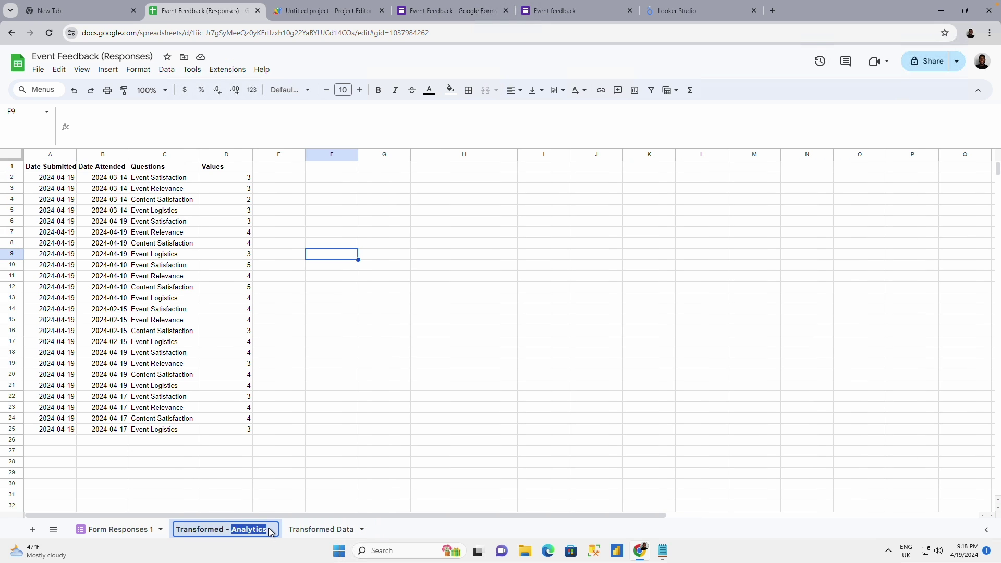
pyautogui.write('!')
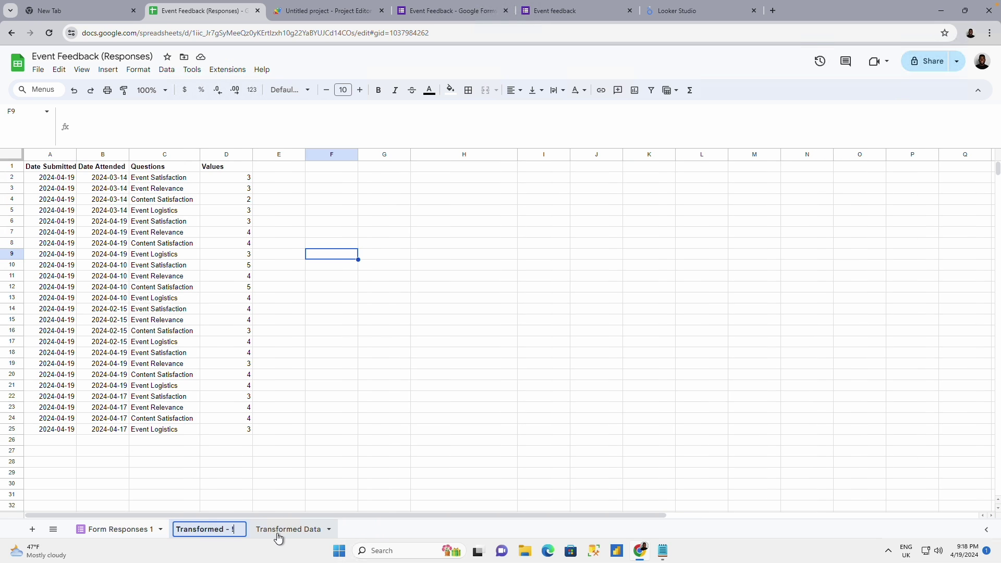
pyautogui.click(289, 530)
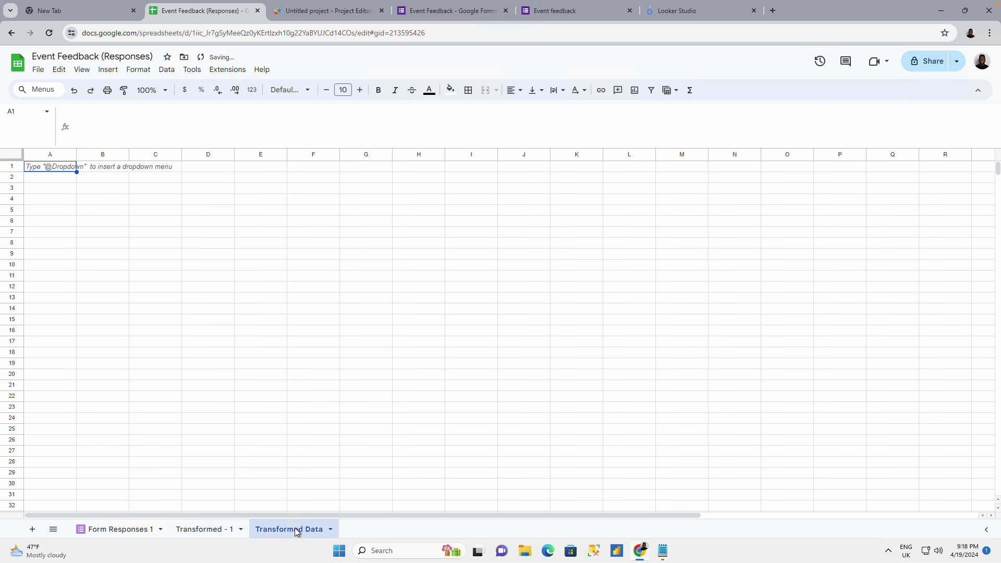
# Rename the new sheet to 'Transformed Data - 2' and go back to the script
pyautogui.doubleClick(296, 531)
pyautogui.press('End')
pyautogui.write('- 2')
pyautogui.press('Return')
pyautogui.click(304, 14)
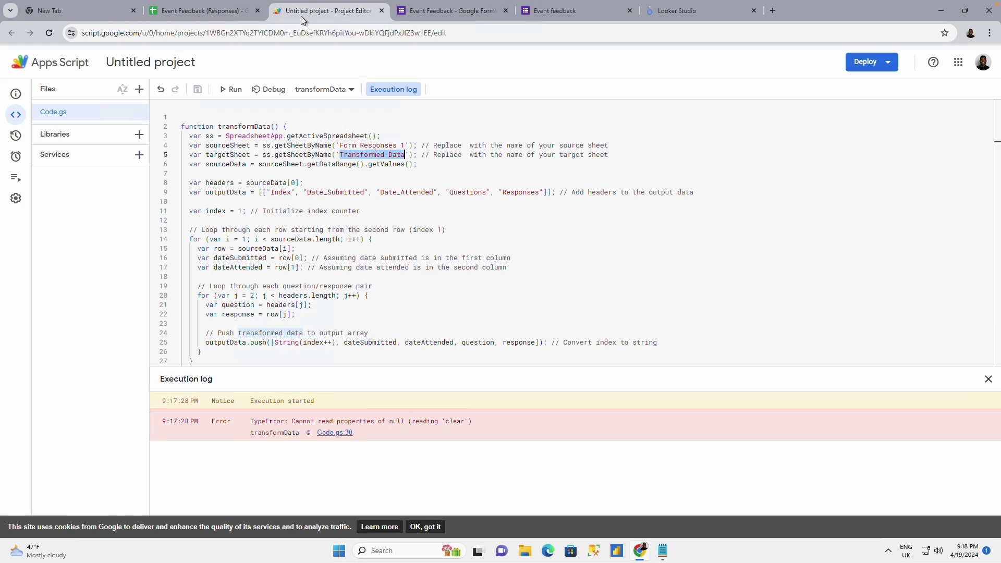
# Append 2 to the target sheet name on line 5, then save and run the script
pyautogui.click(407, 154)
pyautogui.write('2')
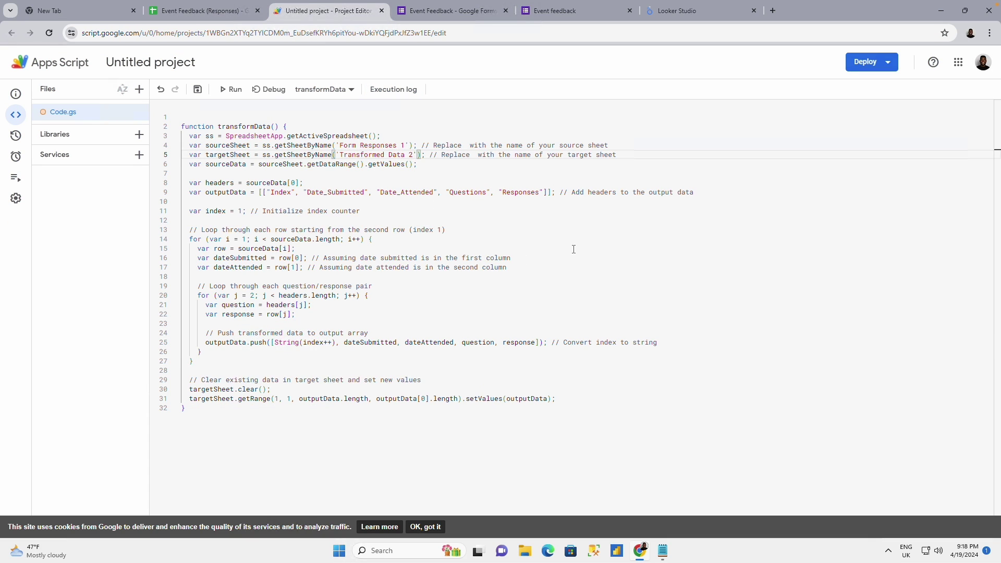
pyautogui.click(574, 249)
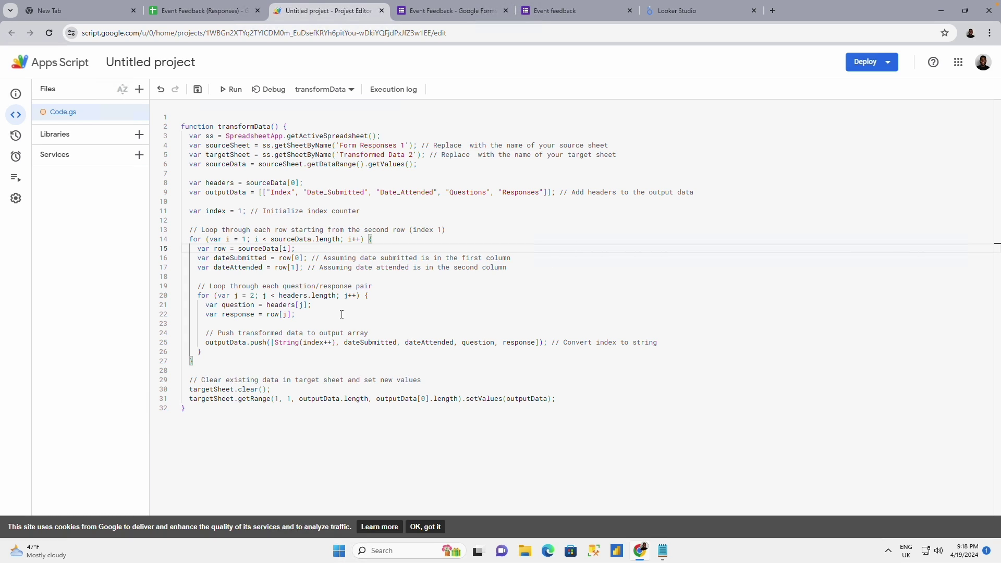
pyautogui.click(198, 89)
pyautogui.click(232, 90)
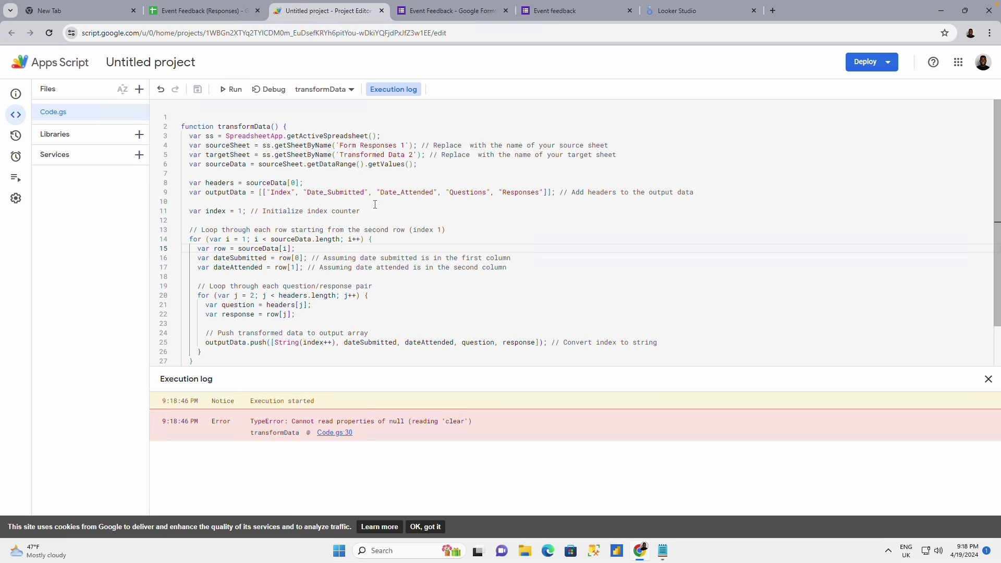
# Correct the target name to match 'Transformed Data - 2', then save and rerun until execution completes
pyautogui.click(405, 154)
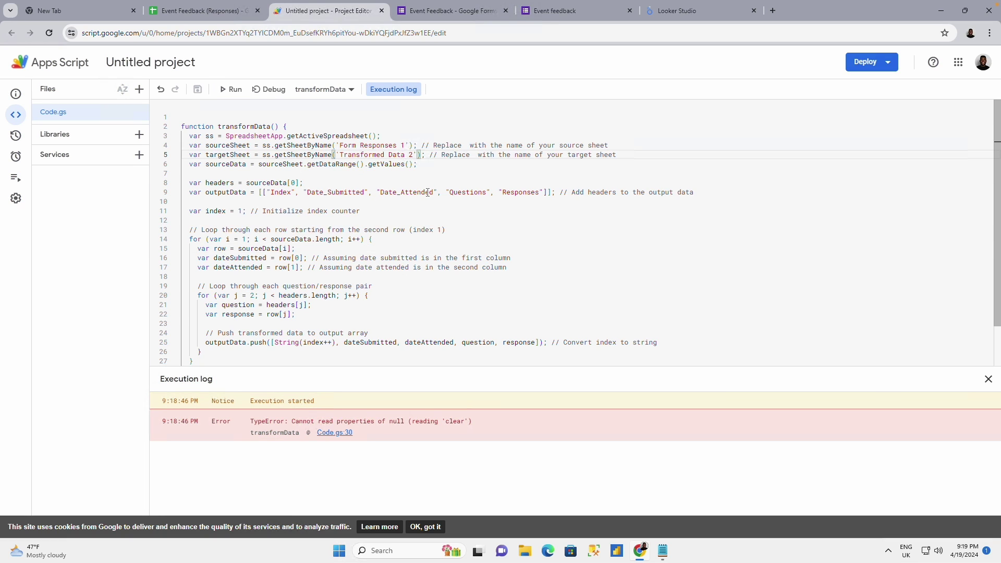
pyautogui.write('-')
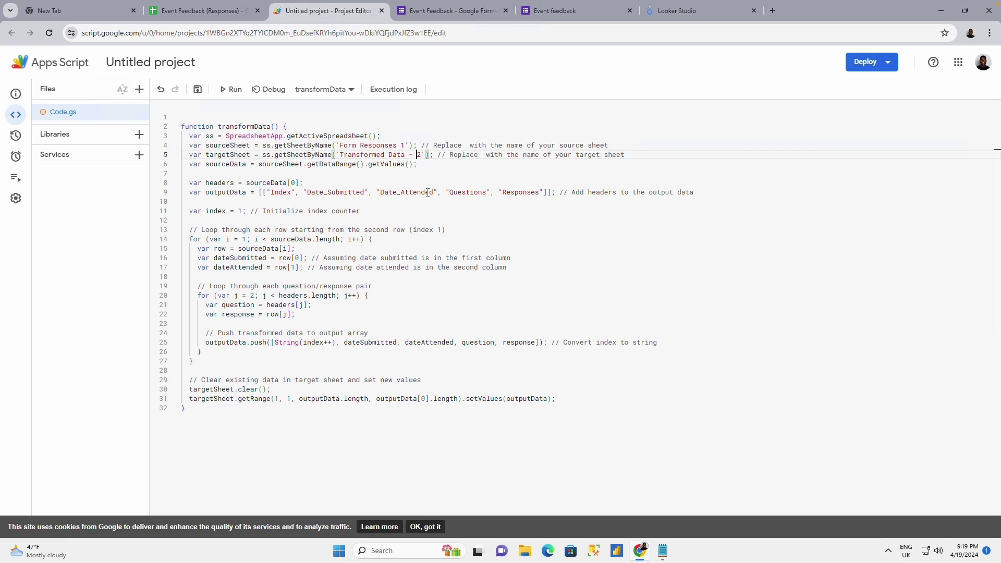
pyautogui.click(215, 16)
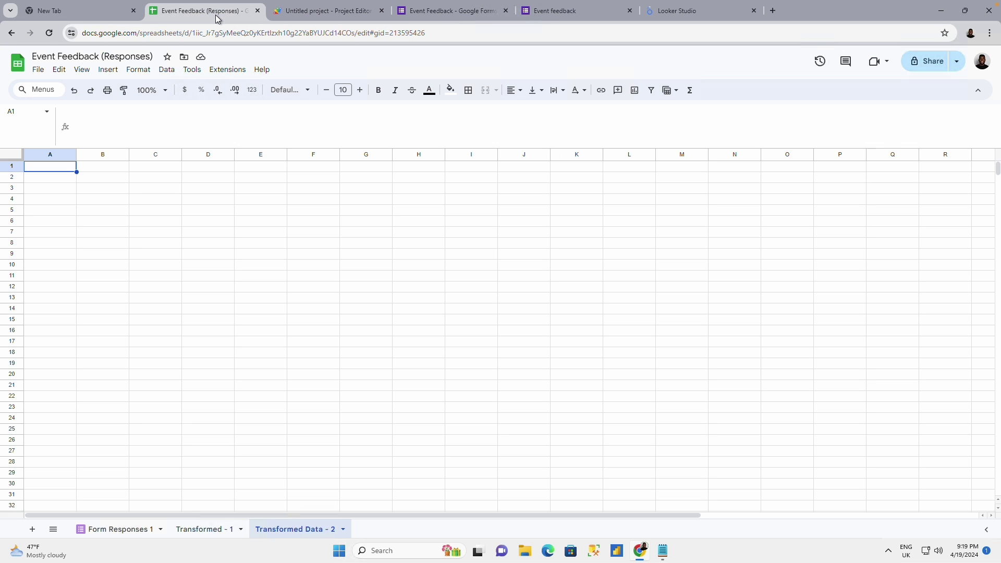
pyautogui.click(305, 13)
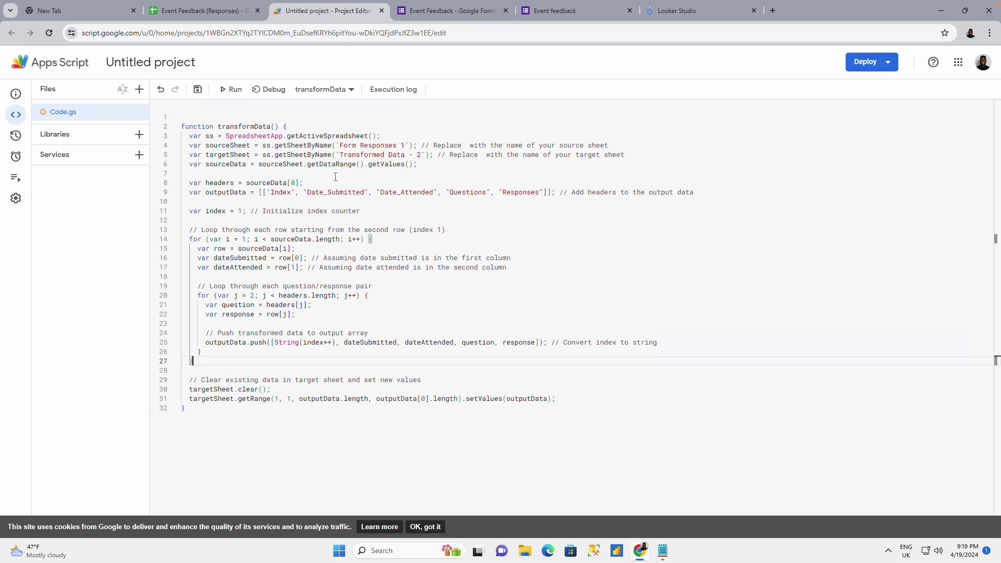
pyautogui.click(198, 89)
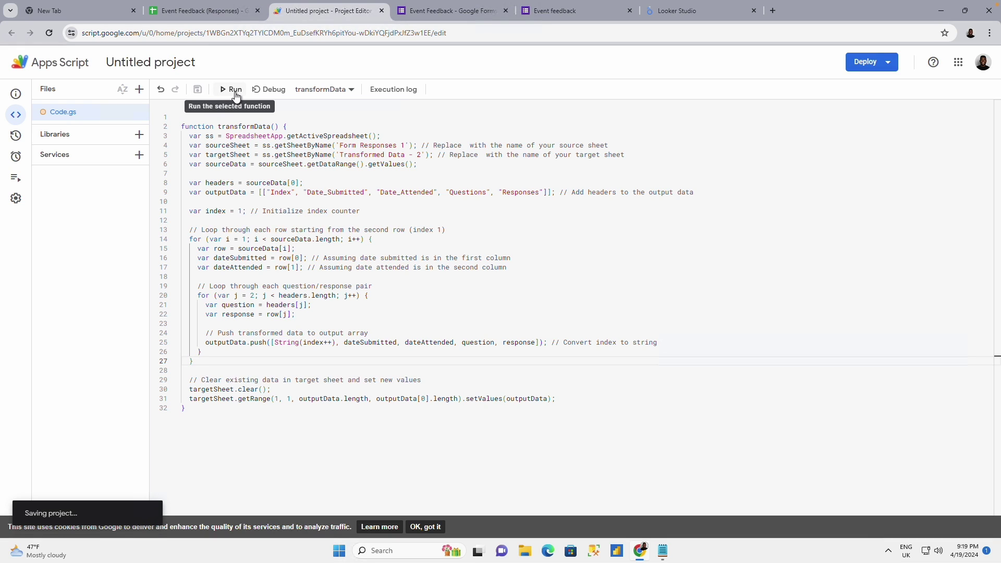
pyautogui.click(234, 89)
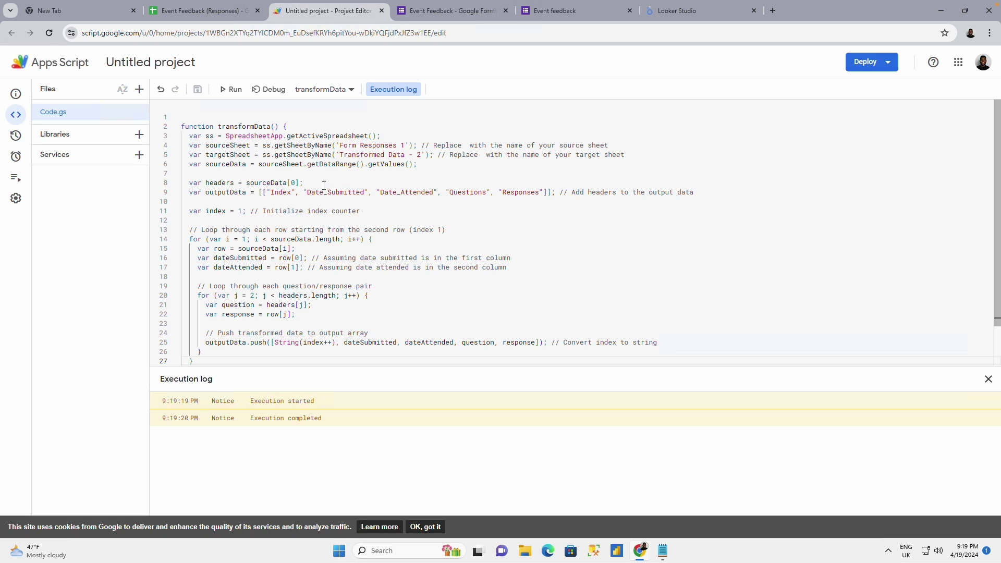
# Delete the leftover Query formula in cell I10 of the Form Responses 1 sheet
pyautogui.click(205, 16)
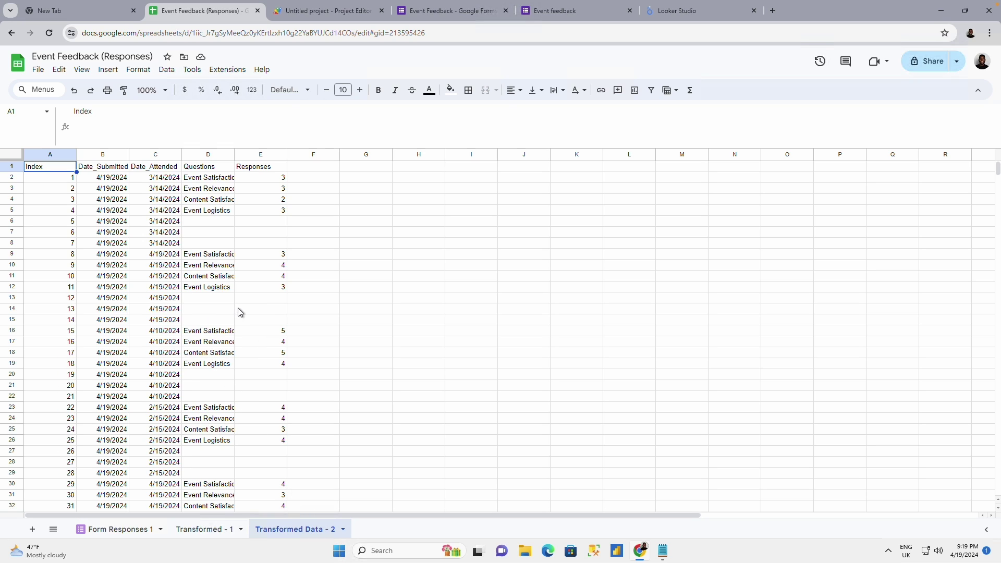
pyautogui.scroll(-3, 266, 313)
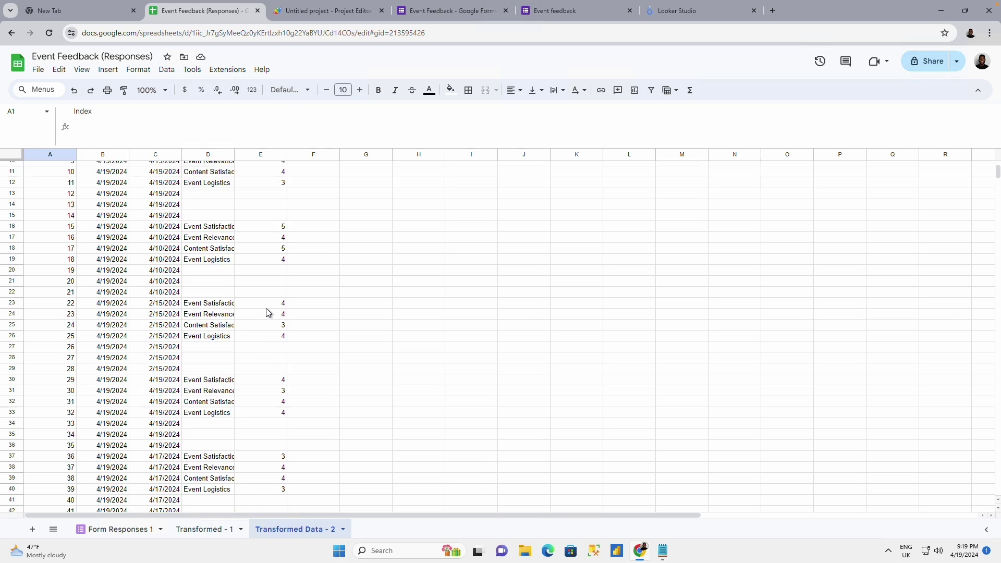
pyautogui.scroll(-10, 267, 313)
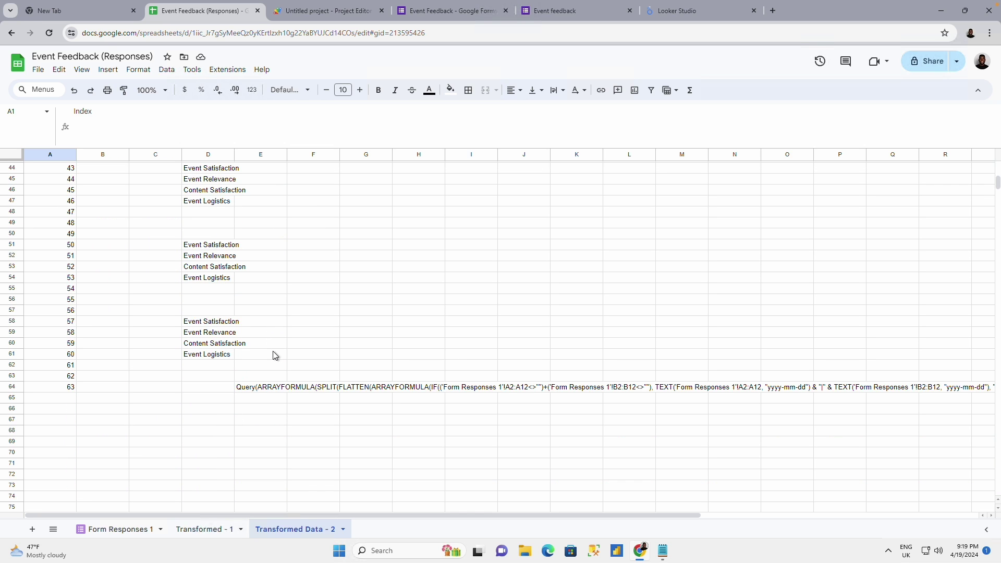
pyautogui.click(118, 534)
pyautogui.click(710, 269)
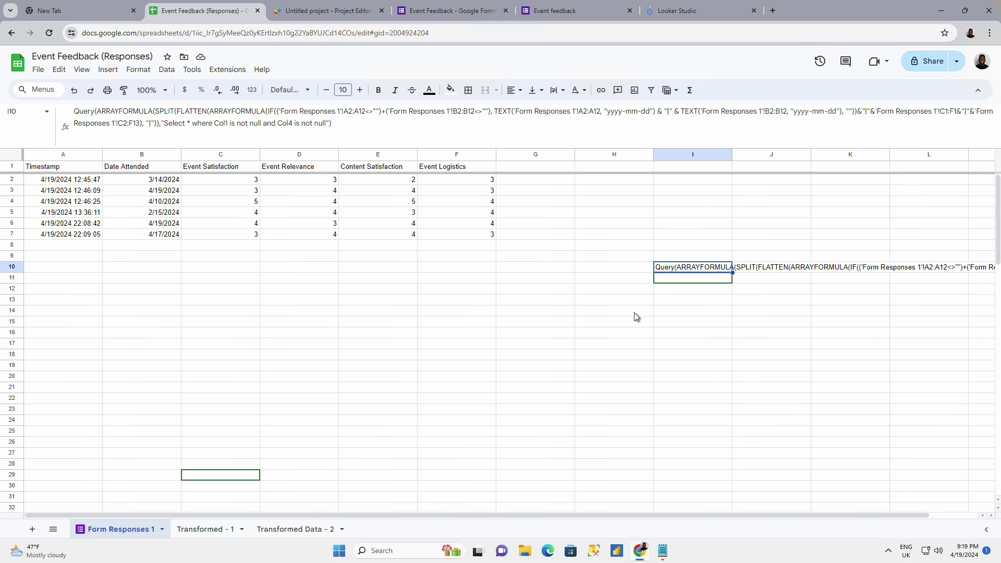
pyautogui.press('Delete')
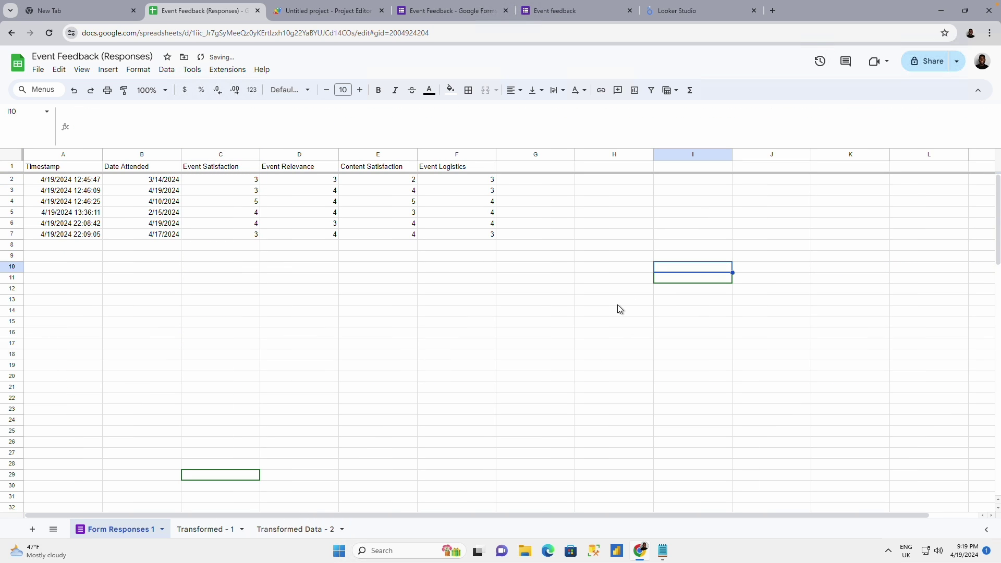
pyautogui.click(320, 354)
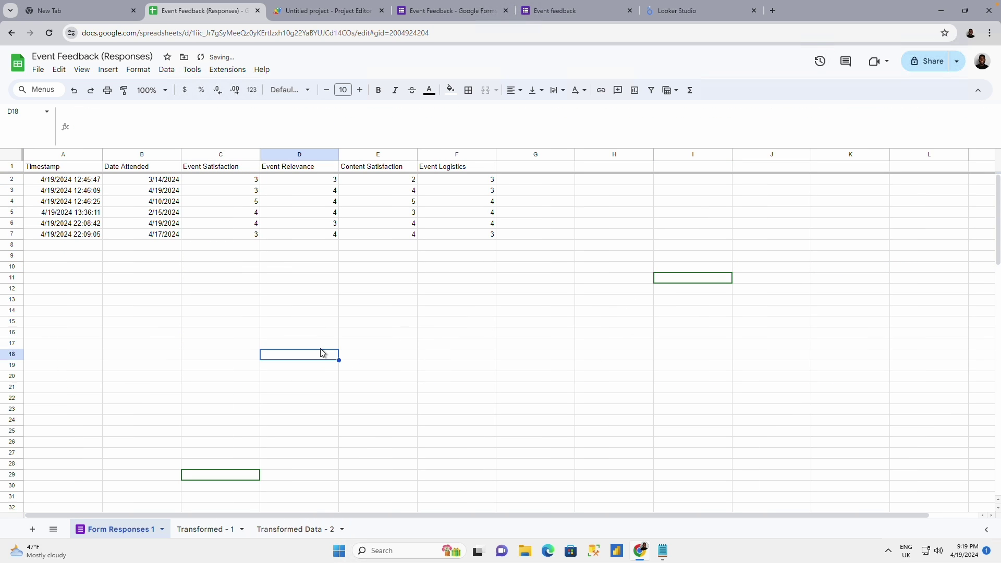
# Rerun transformData and check the regenerated Transformed Data - 2 sheet
pyautogui.click(290, 529)
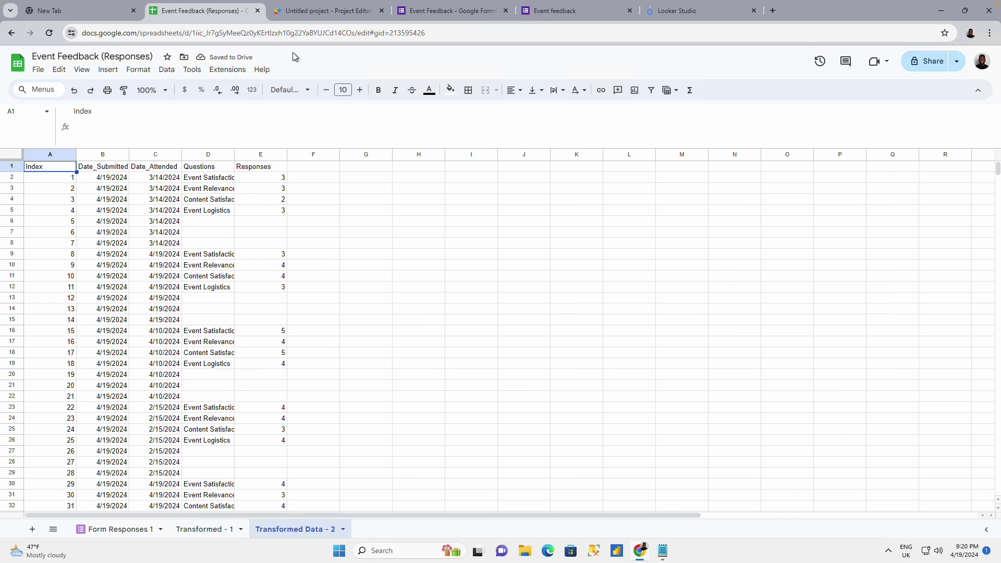
pyautogui.click(323, 11)
pyautogui.click(232, 91)
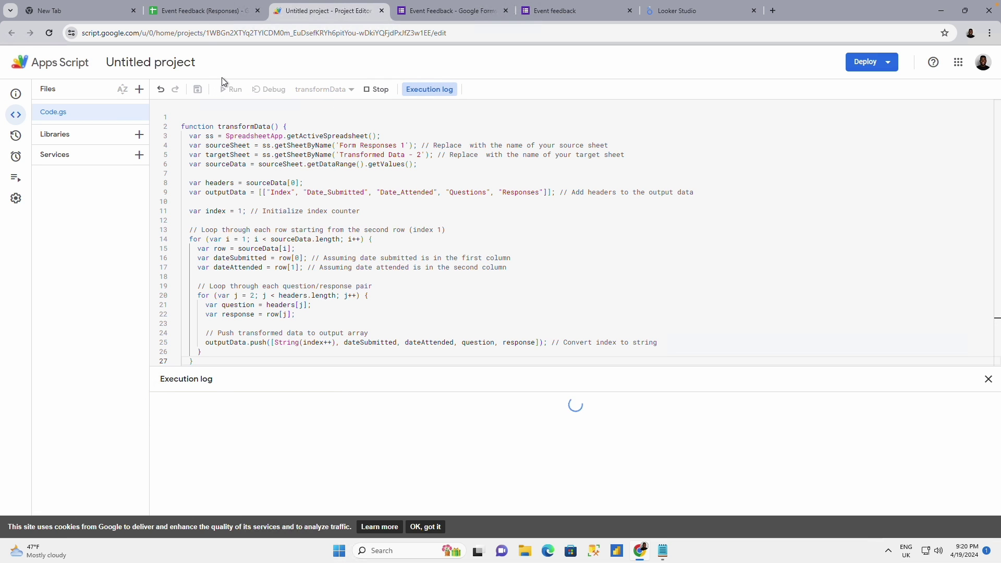
pyautogui.click(197, 12)
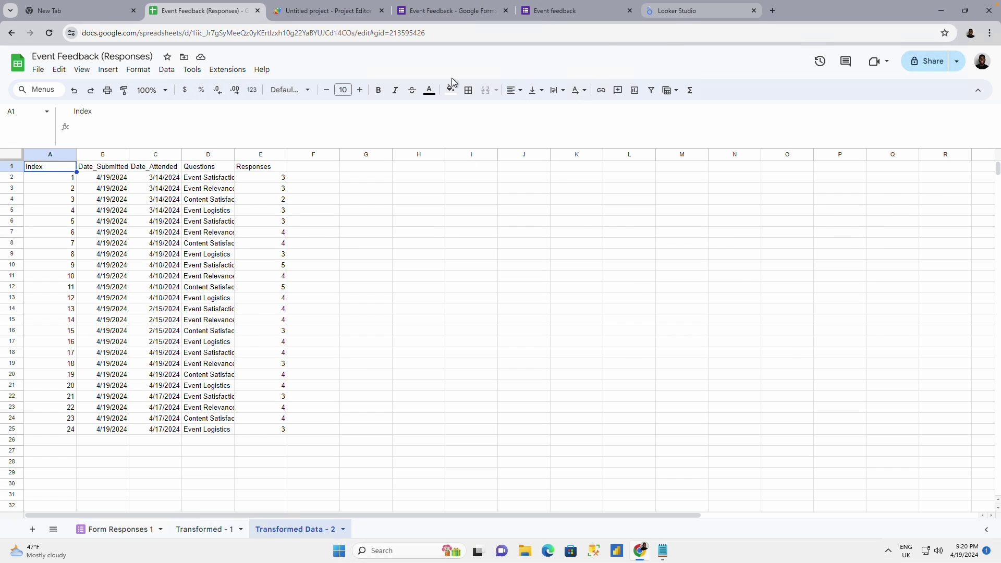
pyautogui.click(683, 12)
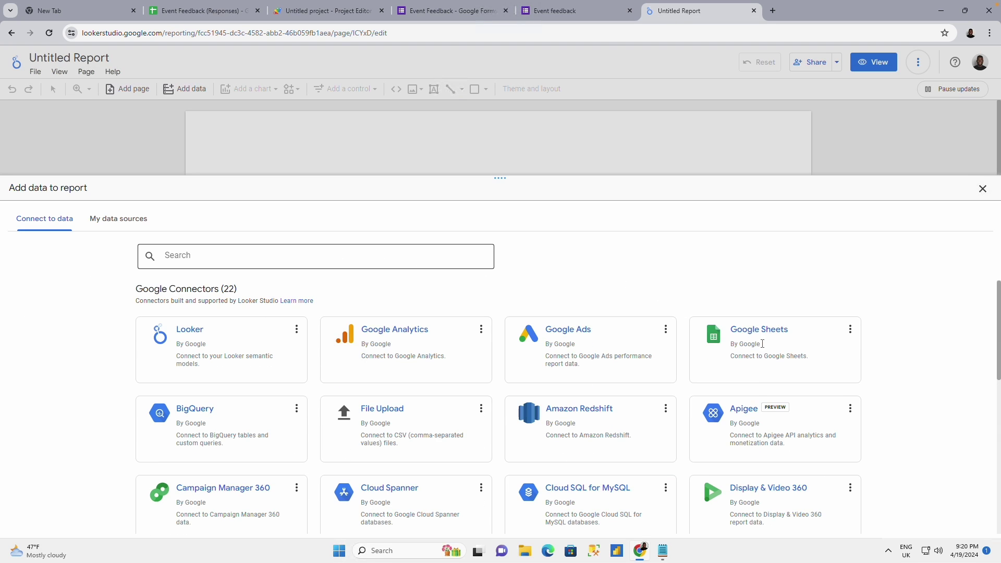
# Add Google Sheets > Event Feedback (Responses) > Transformed Data - 2 as the data source, then move the default table lower
pyautogui.click(746, 338)
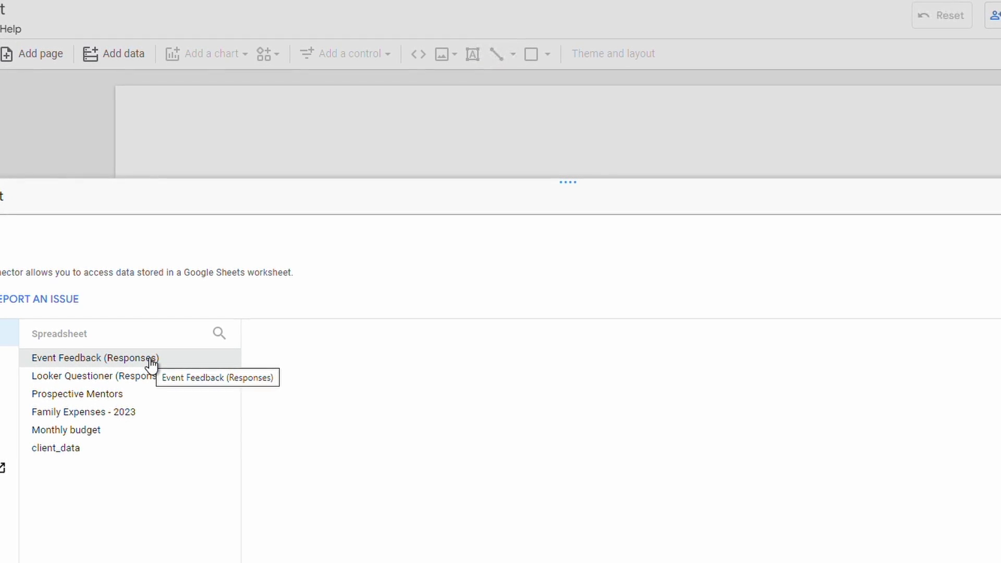
pyautogui.click(151, 363)
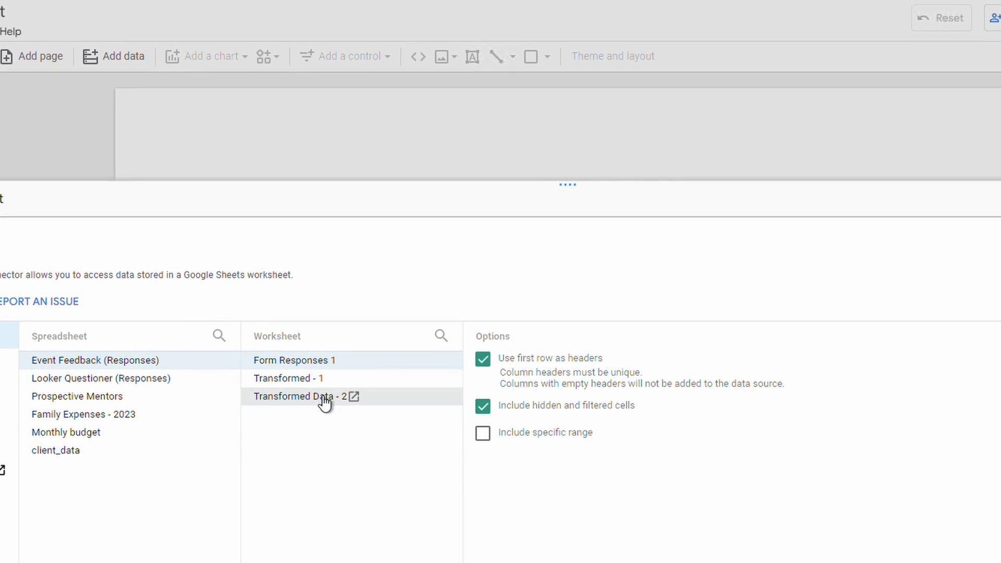
pyautogui.click(321, 397)
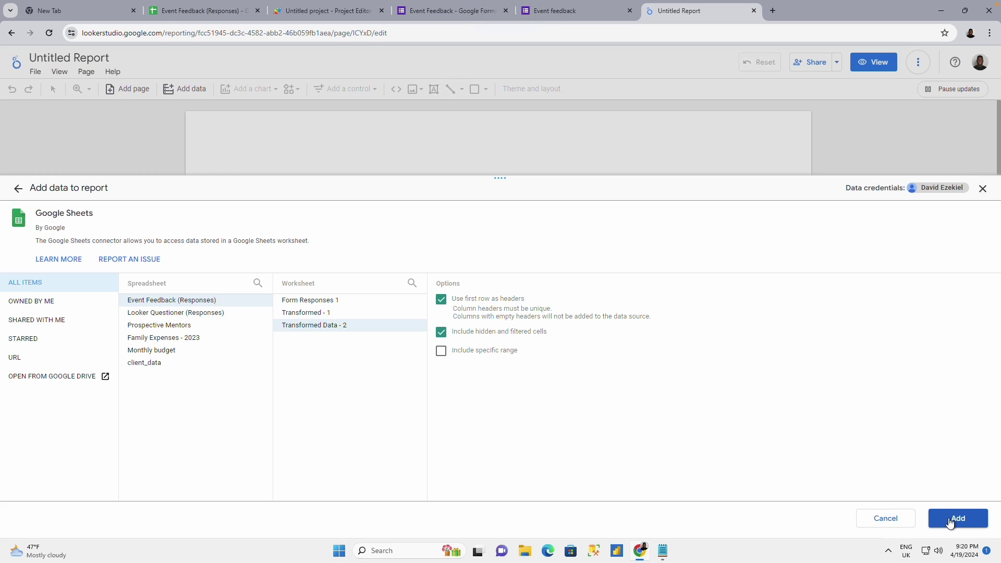
pyautogui.click(949, 523)
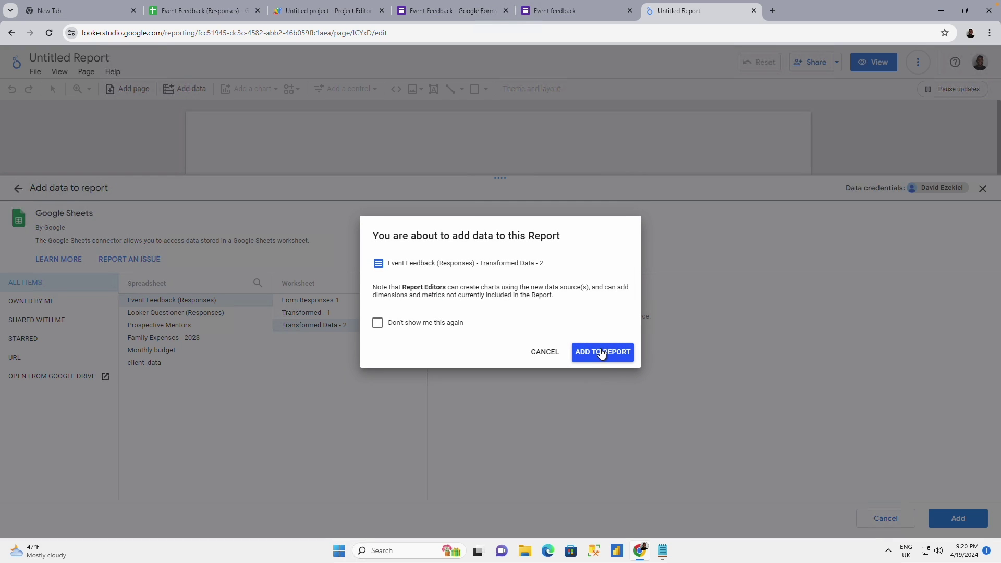
pyautogui.click(601, 353)
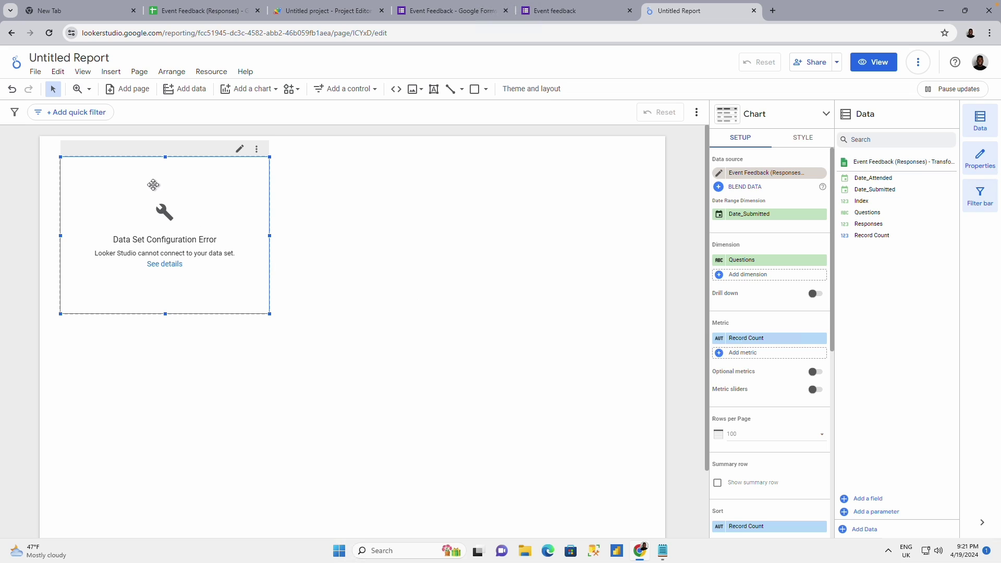
pyautogui.moveTo(154, 183); pyautogui.dragTo(138, 287)
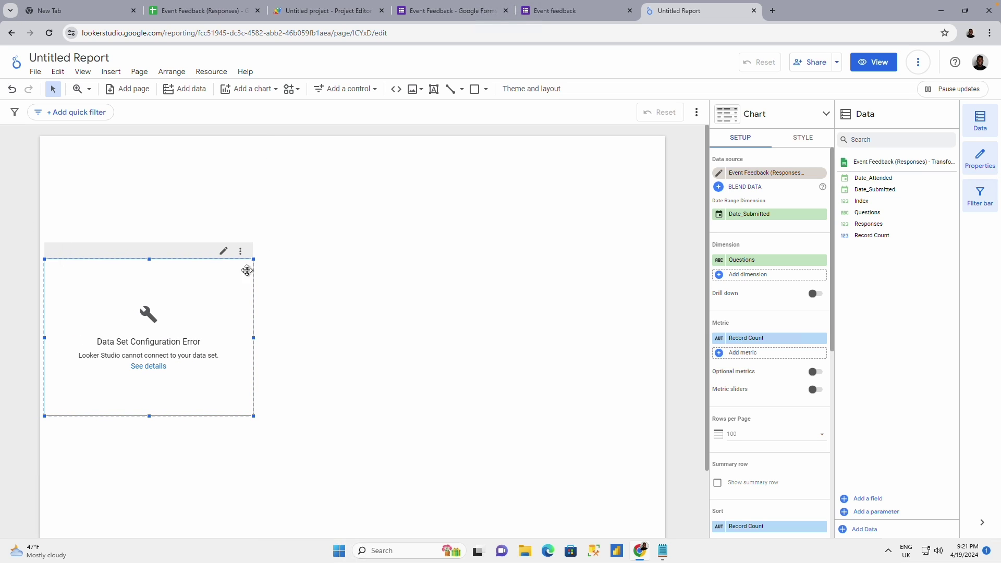
# Draw a rectangle band across the top of the report page
pyautogui.click(343, 210)
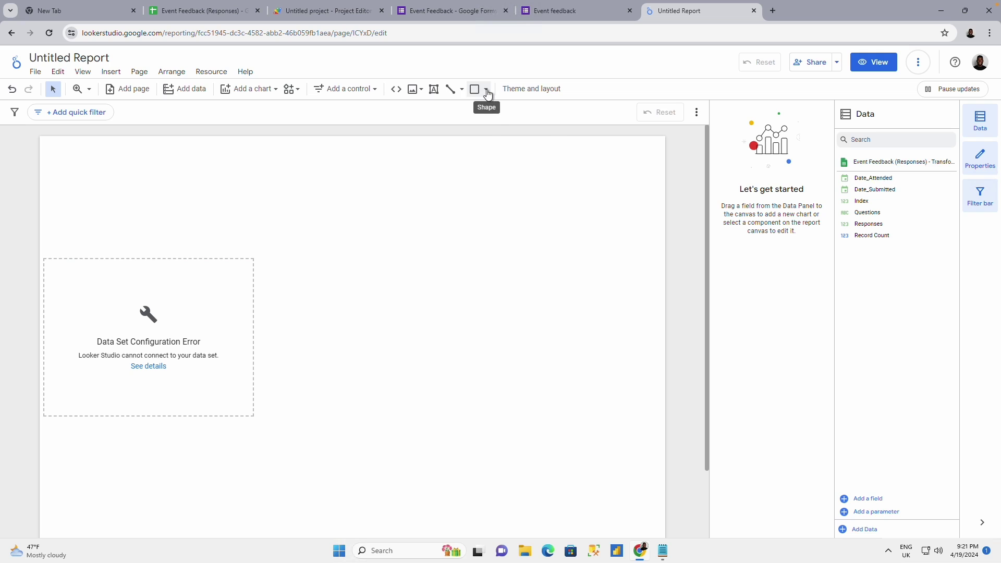
pyautogui.click(486, 89)
pyautogui.click(519, 116)
pyautogui.moveTo(40, 137); pyautogui.dragTo(665, 188)
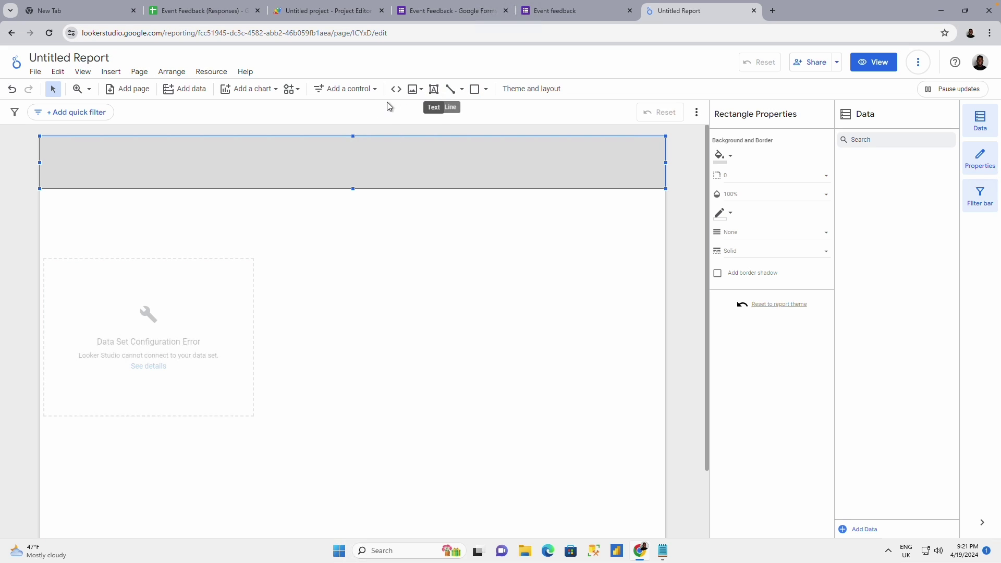
# Place a TITLE HEADER text box on the band and move it toward the centre
pyautogui.click(433, 91)
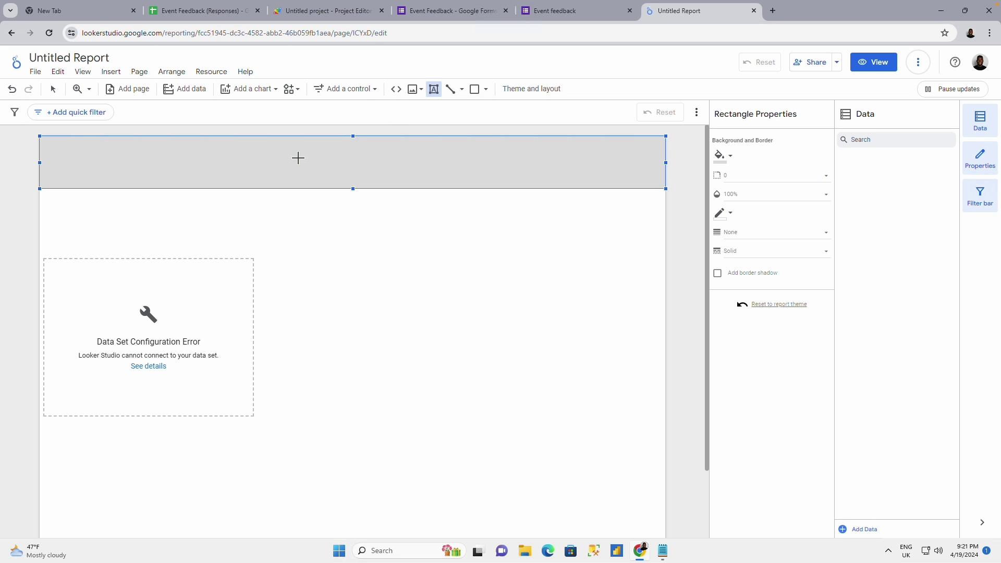
pyautogui.click(298, 158)
pyautogui.moveTo(346, 156)
pyautogui.mouseDown()
pyautogui.moveTo(295, 150)
pyautogui.moveTo(349, 159)
pyautogui.moveTo(349, 168)
pyautogui.mouseUp()
pyautogui.click(368, 170)
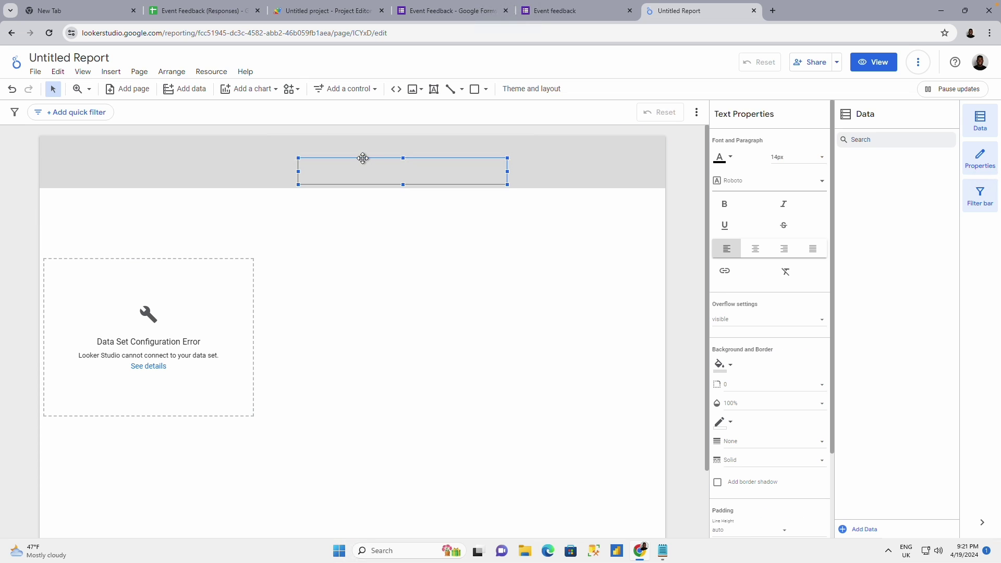
pyautogui.moveTo(364, 161); pyautogui.dragTo(314, 152)
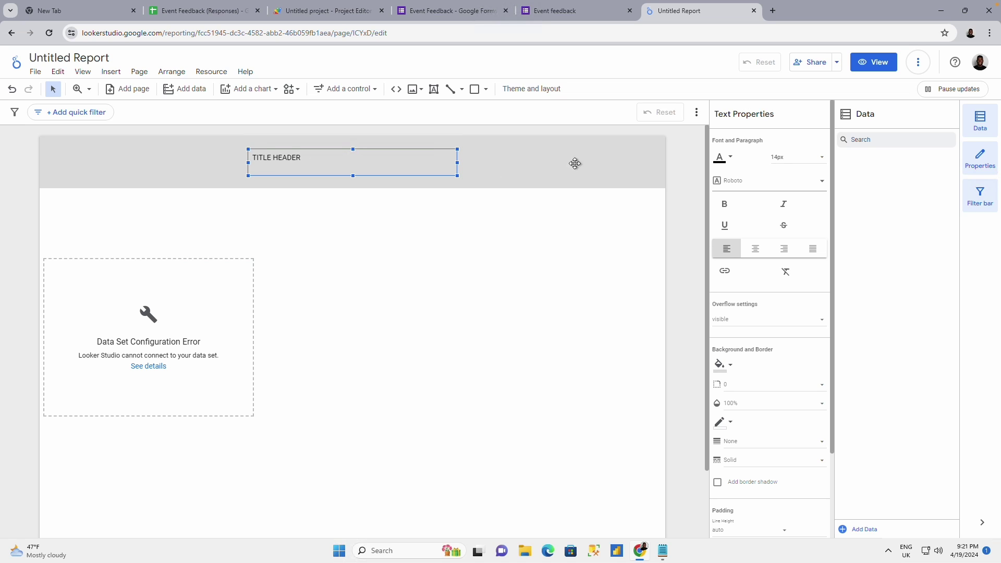
# Set the title text to 40px and centre-align it
pyautogui.click(807, 159)
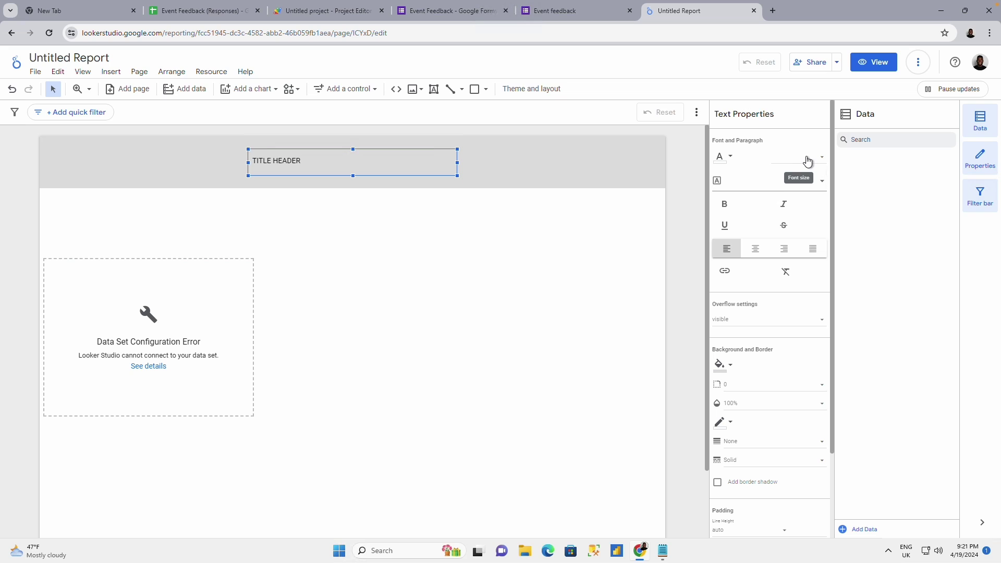
pyautogui.click(806, 161)
pyautogui.scroll(-5, 796, 208)
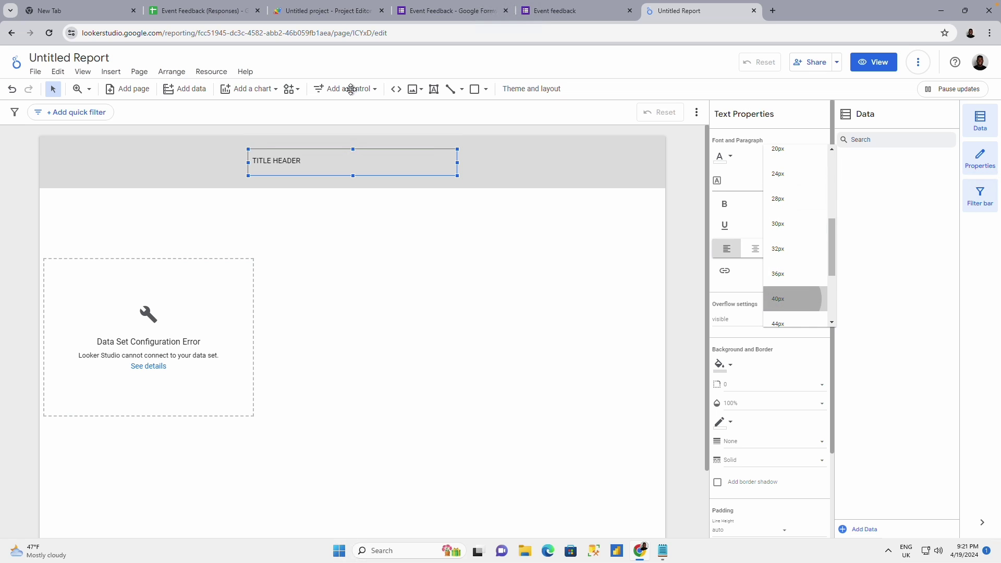
pyautogui.click(789, 299)
pyautogui.click(757, 253)
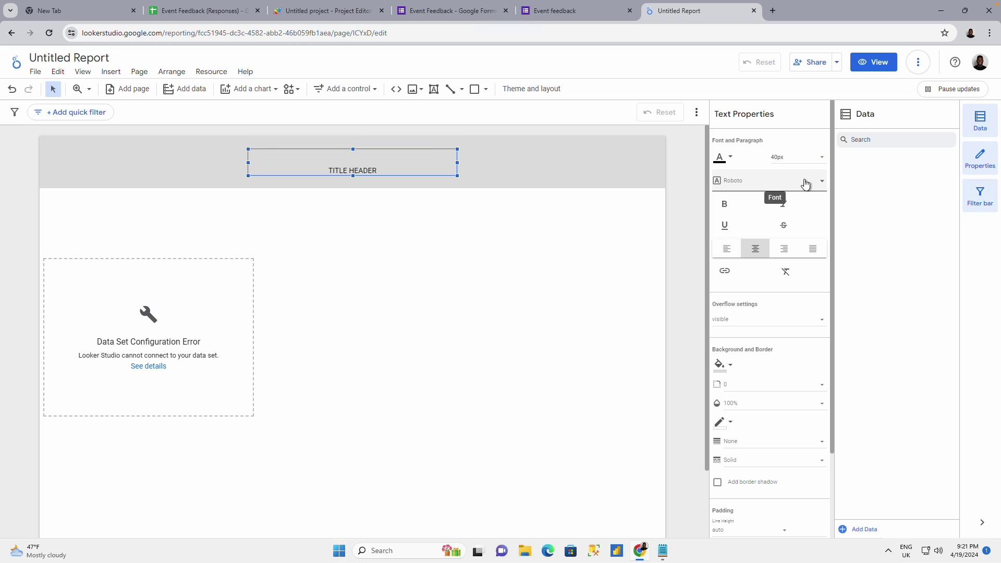
pyautogui.click(163, 288)
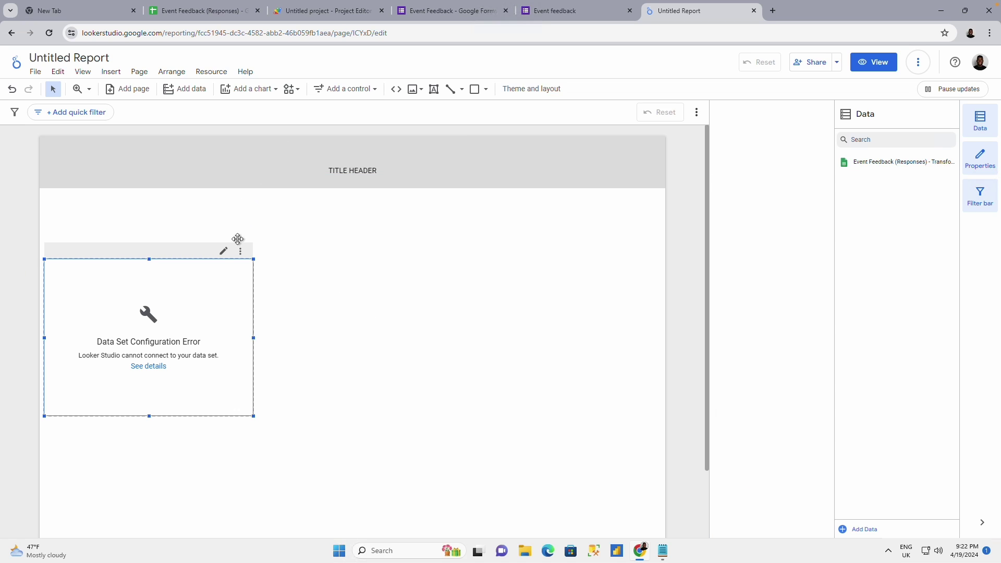
# Replace the broken error table with a pivot table, widened across the page and moved lower
pyautogui.click(179, 313)
pyautogui.press('Delete')
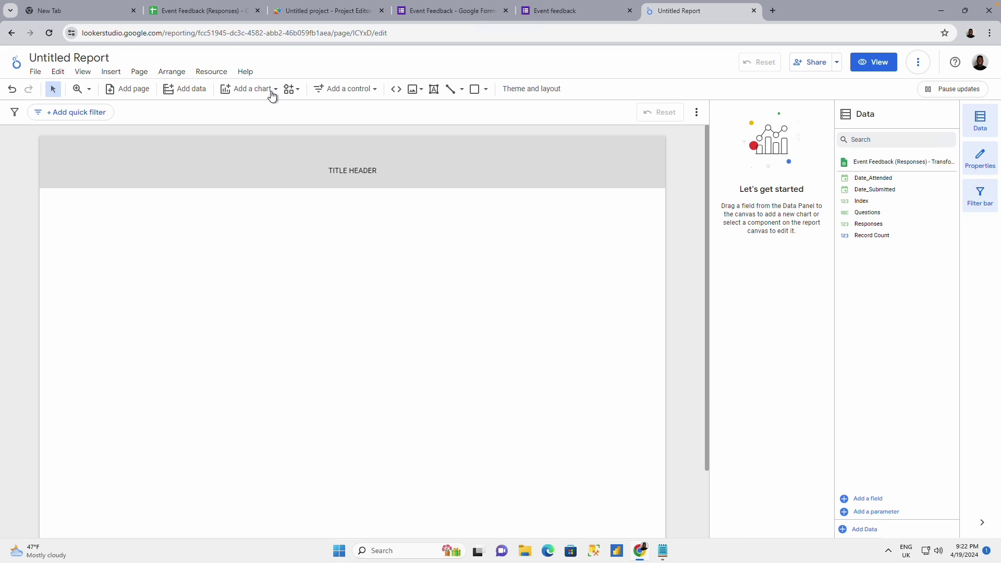
pyautogui.click(270, 91)
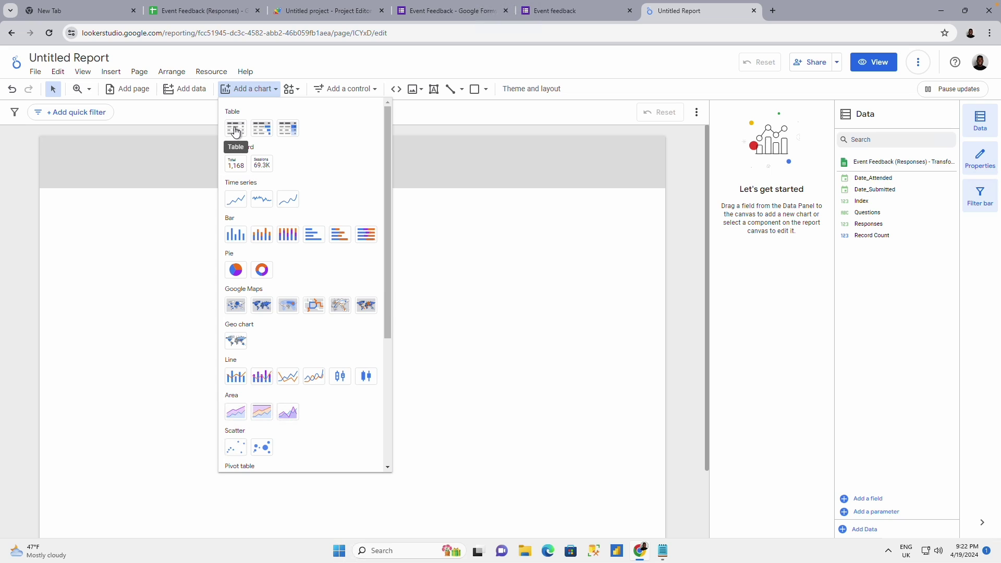
pyautogui.scroll(-4, 312, 350)
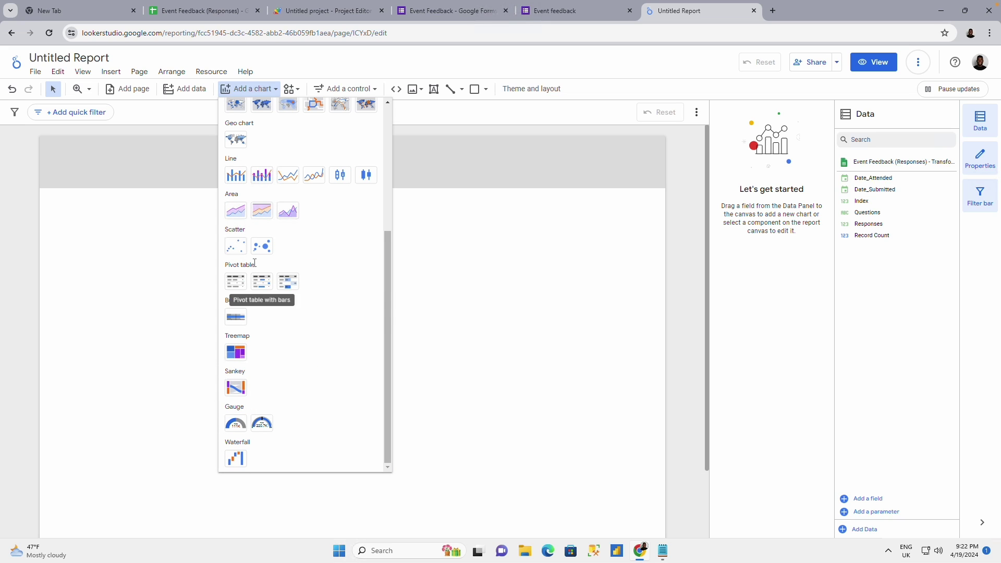
pyautogui.click(236, 281)
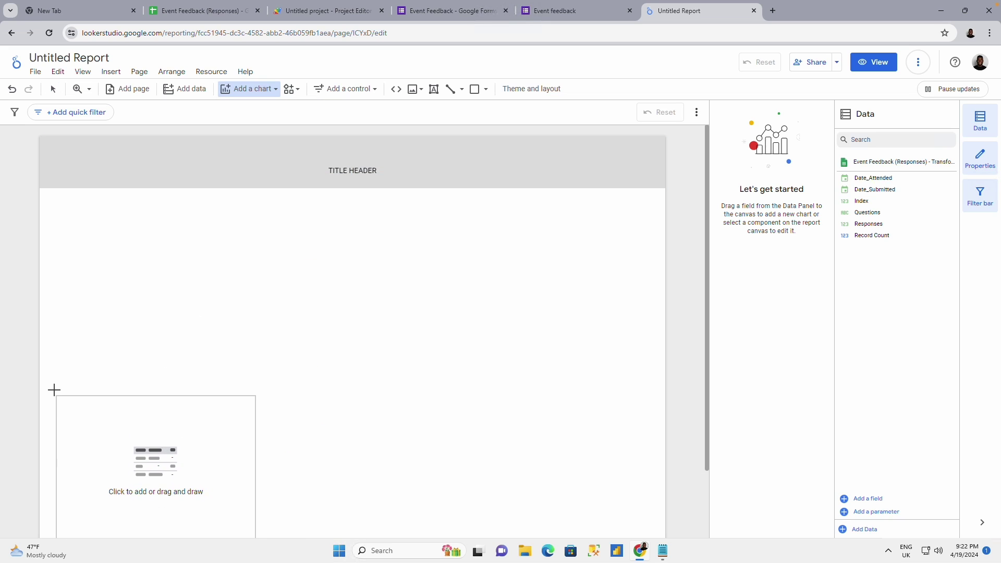
pyautogui.click(40, 383)
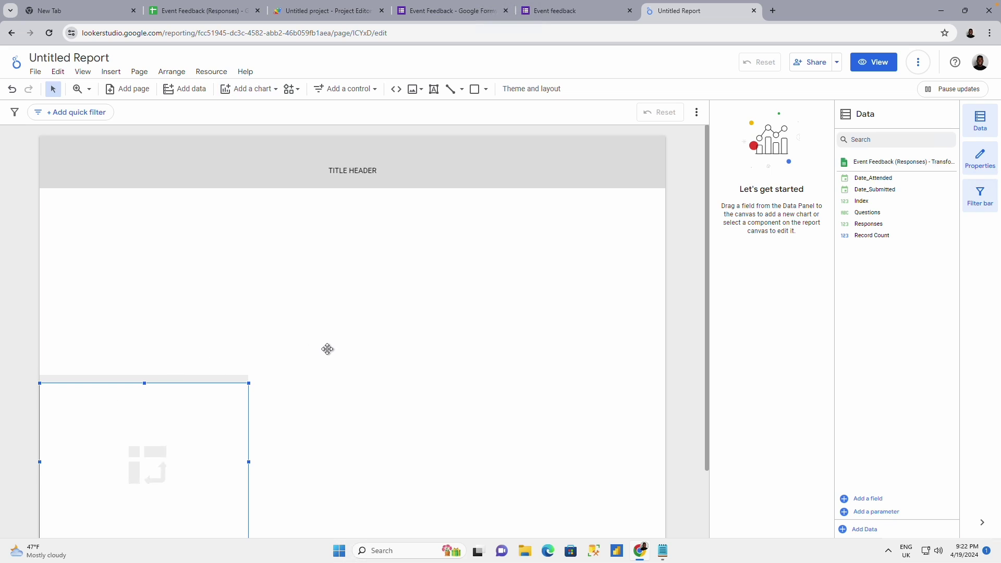
pyautogui.scroll(-2, 330, 364)
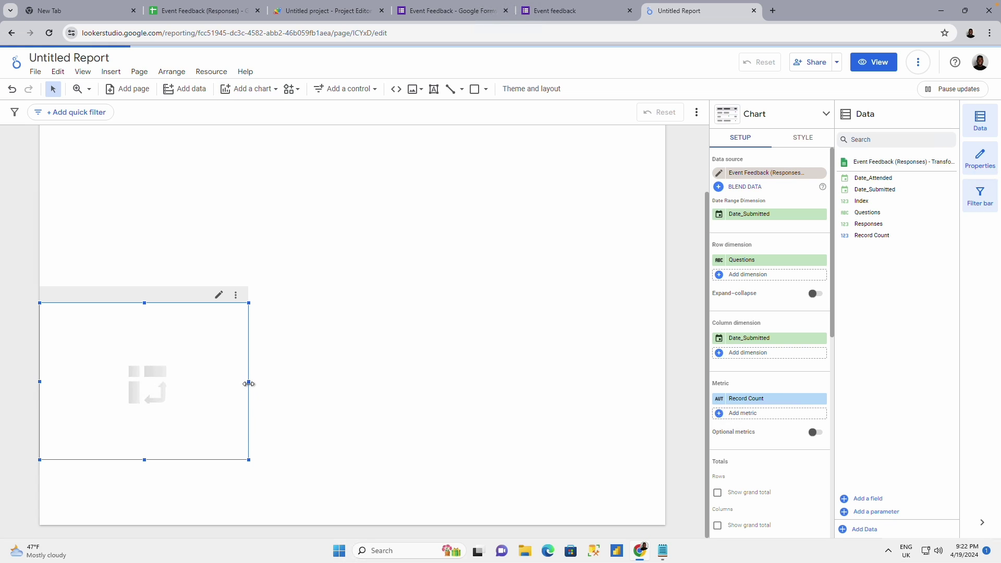
pyautogui.moveTo(248, 382); pyautogui.dragTo(667, 434)
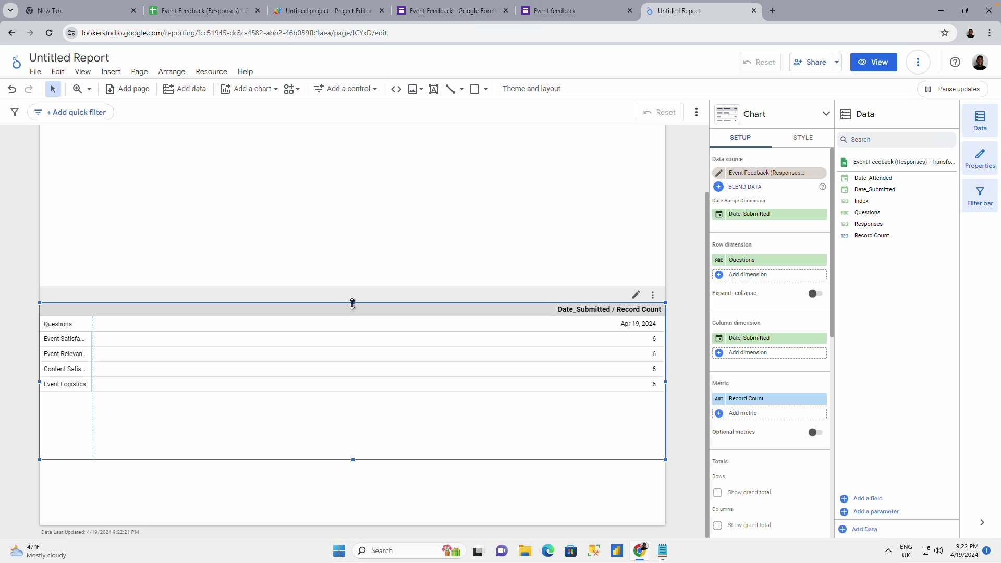
pyautogui.moveTo(353, 302); pyautogui.dragTo(351, 348)
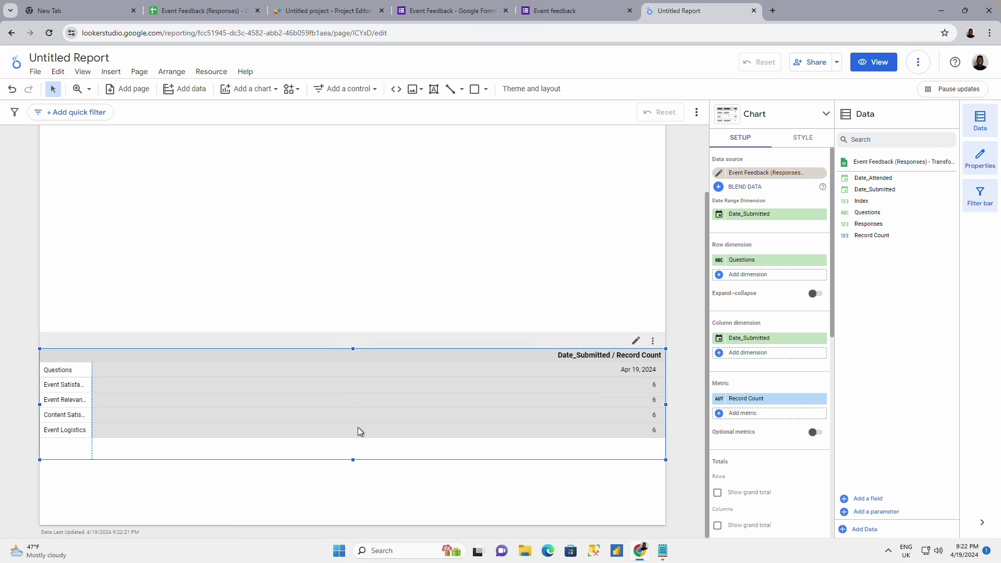
pyautogui.moveTo(365, 463); pyautogui.dragTo(364, 519)
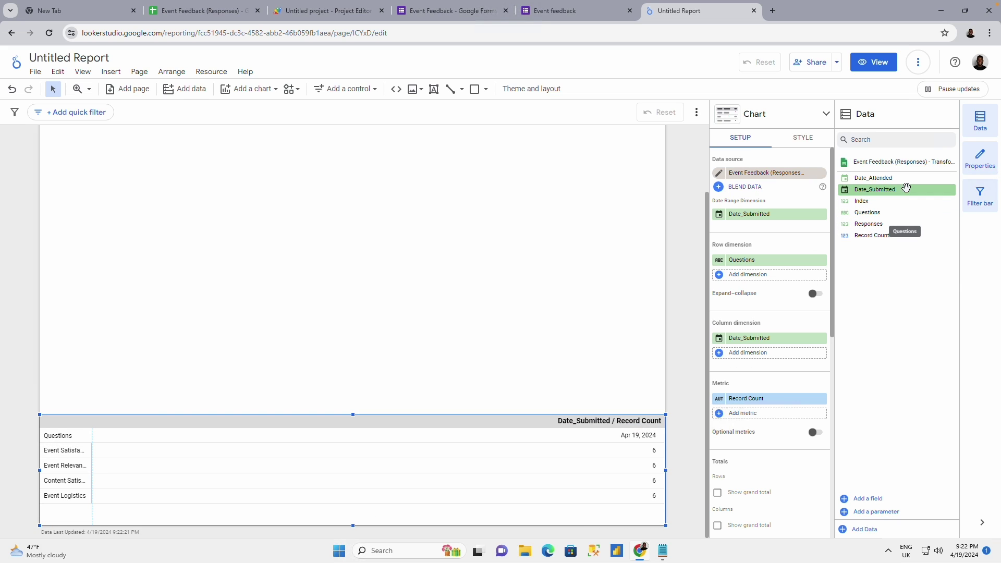
# Set the pivot to Date_Attended rows, Questions columns and Responses as the metric
pyautogui.moveTo(905, 190); pyautogui.dragTo(796, 267)
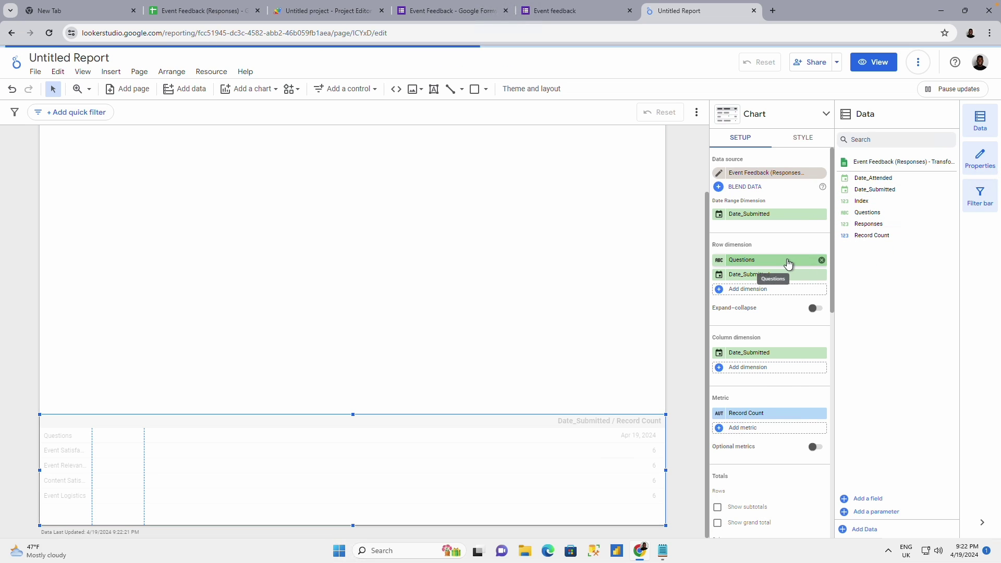
pyautogui.moveTo(800, 265); pyautogui.dragTo(810, 352)
pyautogui.click(821, 339)
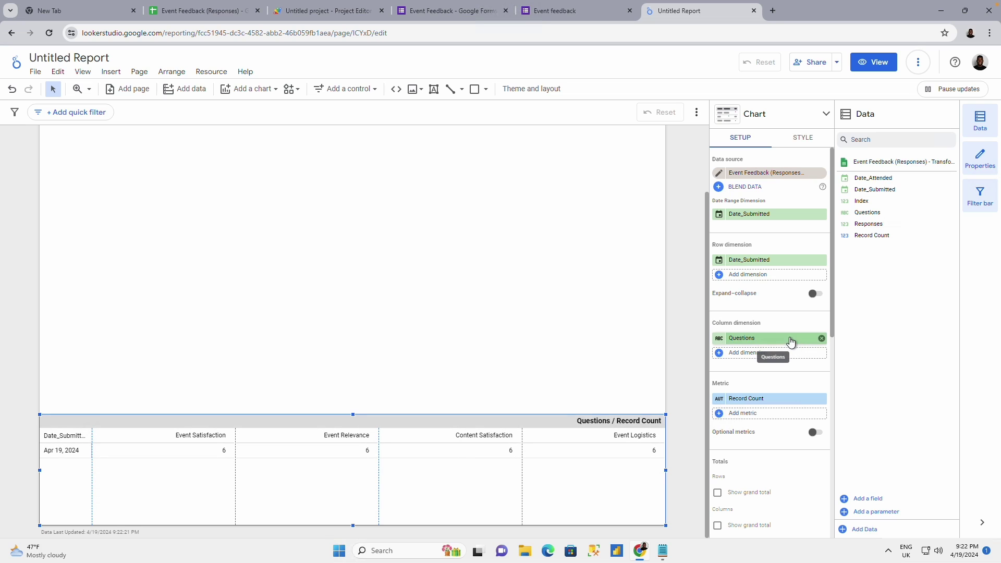
pyautogui.moveTo(879, 220); pyautogui.dragTo(805, 407)
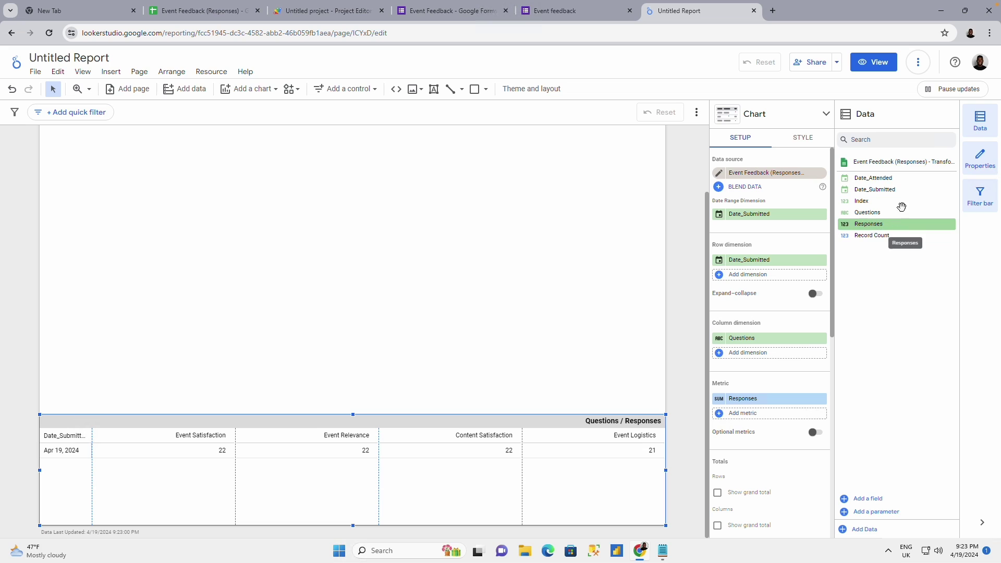
pyautogui.moveTo(887, 178); pyautogui.dragTo(820, 261)
pyautogui.click(821, 261)
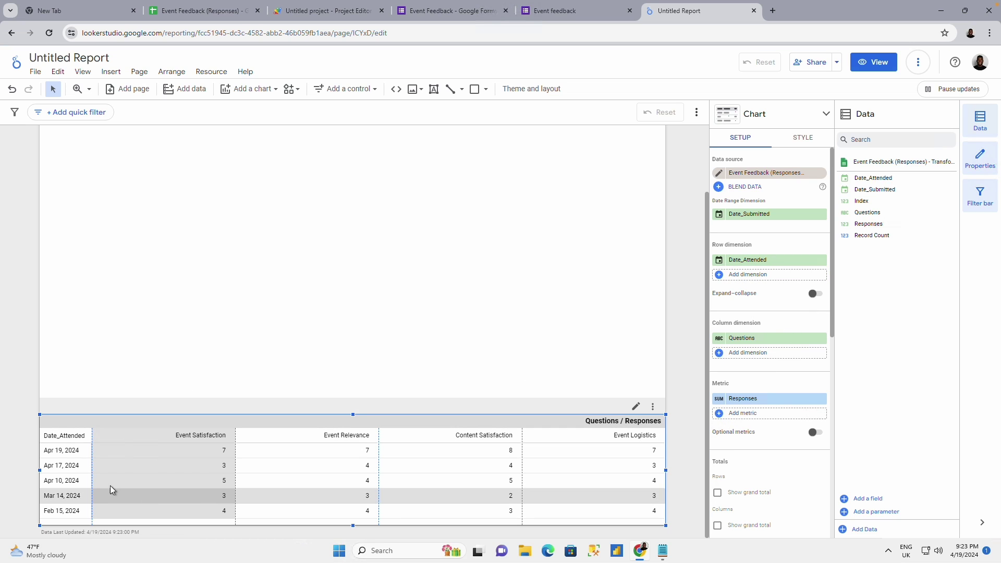
# Insert a treemap of Responses per question, positioned on the right just above the pivot table
pyautogui.click(321, 317)
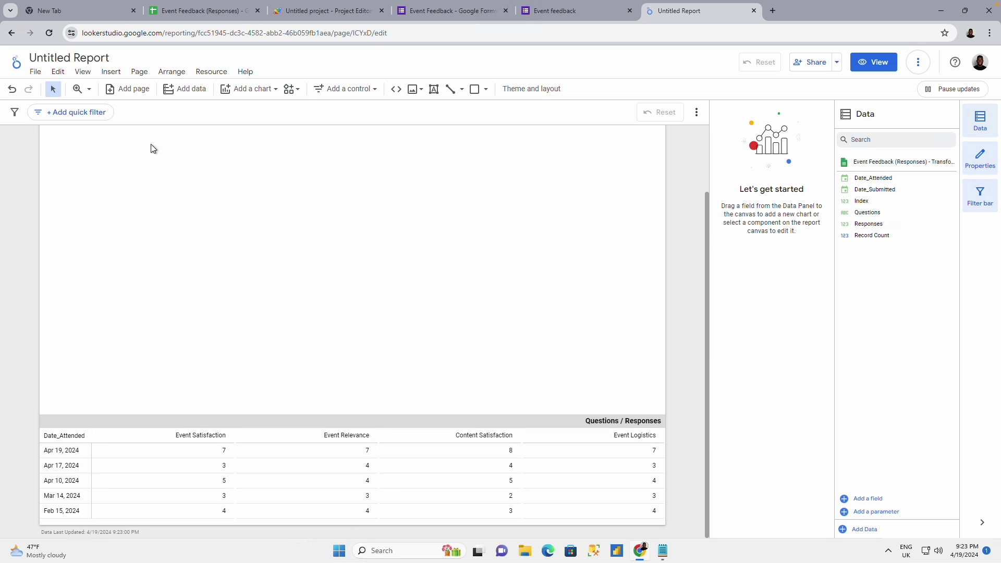
pyautogui.click(253, 89)
pyautogui.scroll(-5, 311, 209)
pyautogui.click(236, 348)
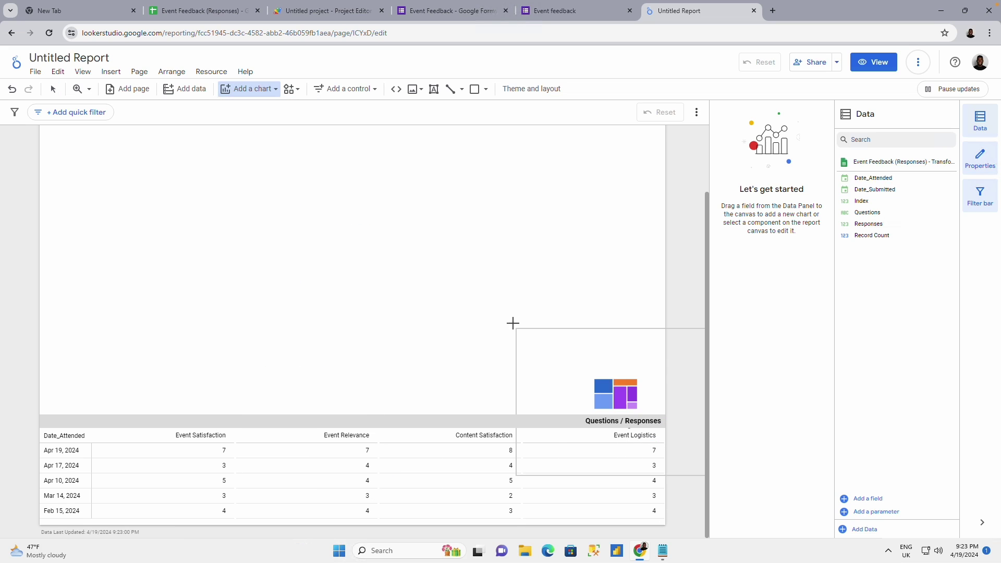
pyautogui.click(456, 261)
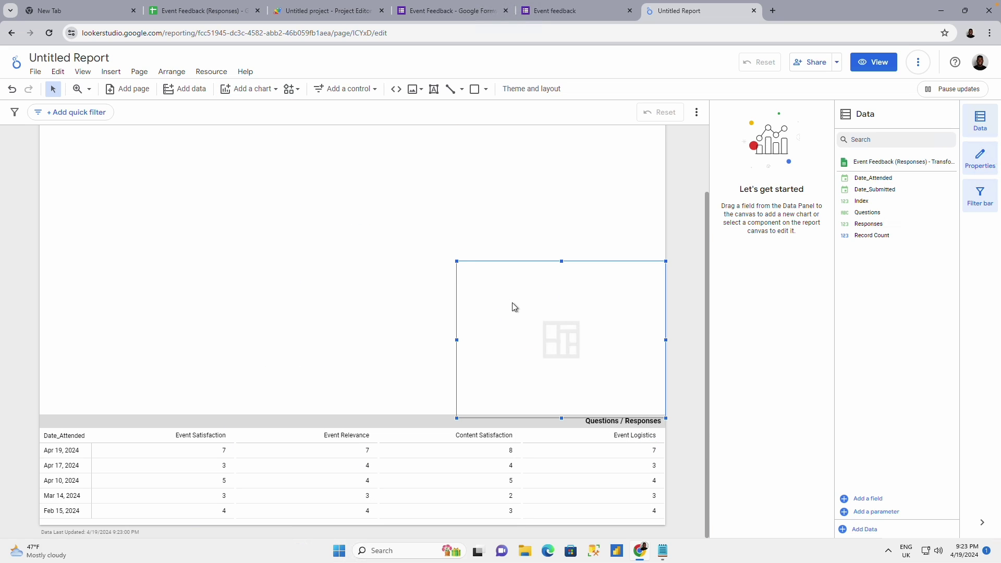
pyautogui.moveTo(509, 264)
pyautogui.mouseDown()
pyautogui.moveTo(499, 260)
pyautogui.moveTo(508, 259)
pyautogui.mouseUp()
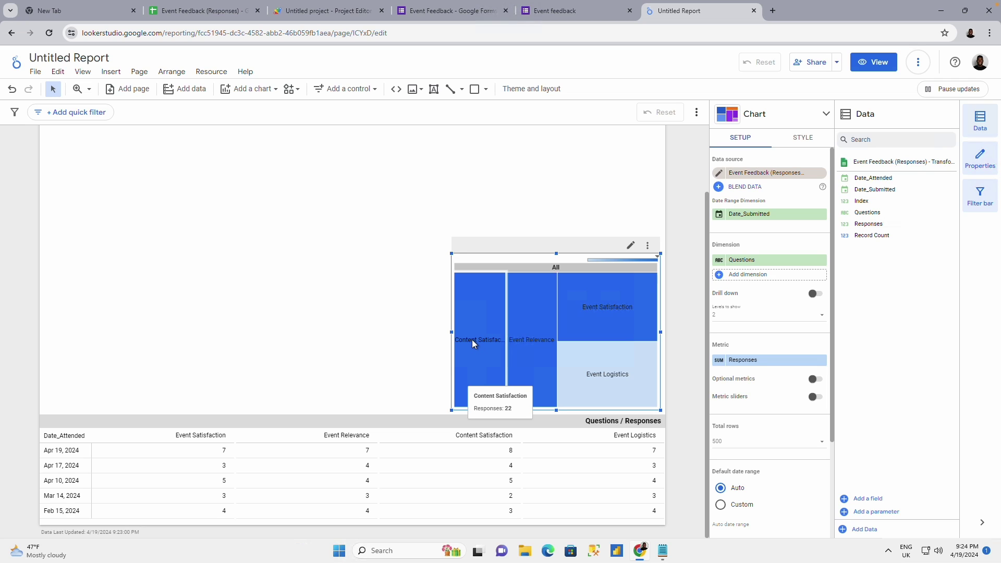
# Insert a donut chart left of the treemap, with Responses as its dimension to split by score
pyautogui.click(256, 144)
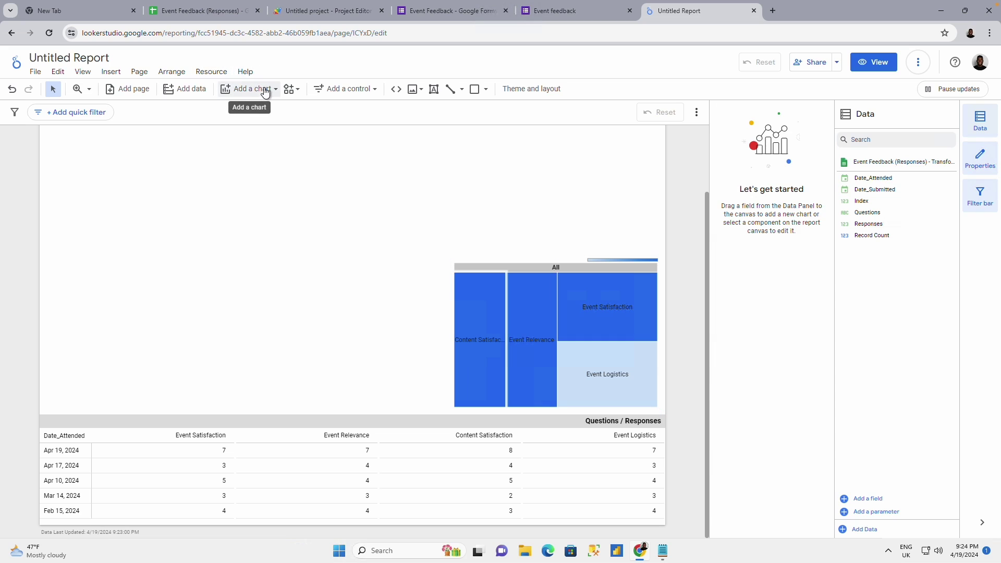
pyautogui.click(262, 89)
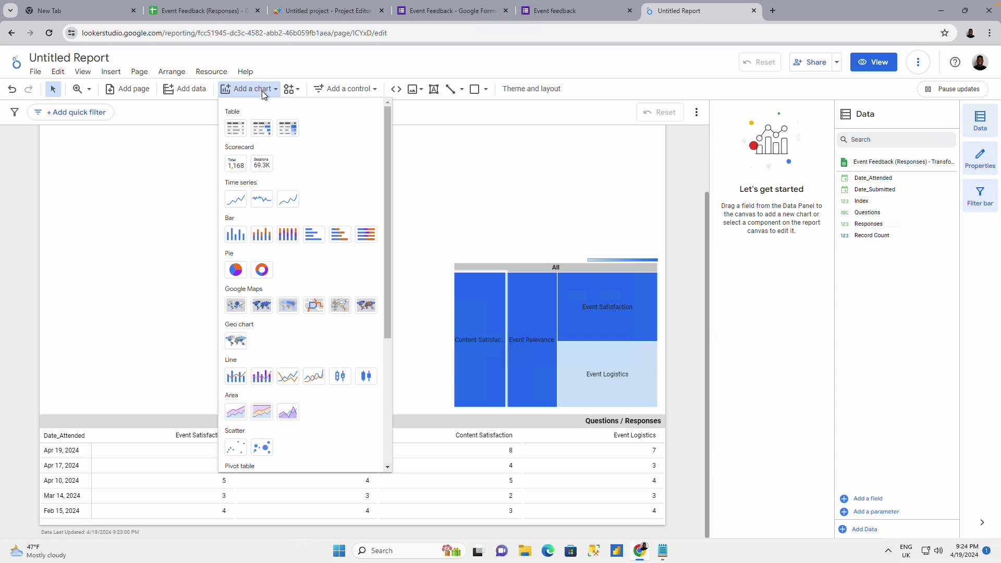
pyautogui.click(261, 269)
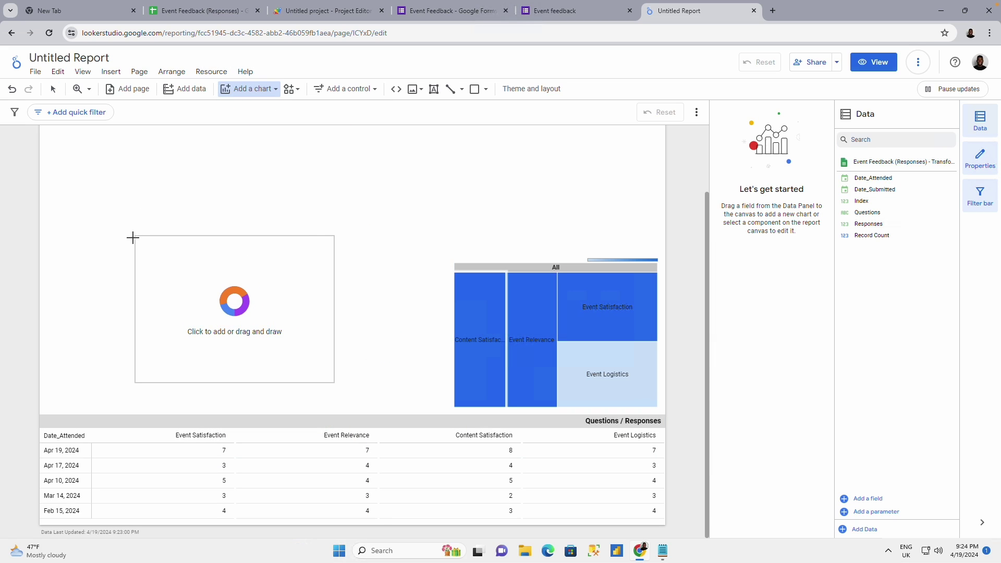
pyautogui.click(63, 250)
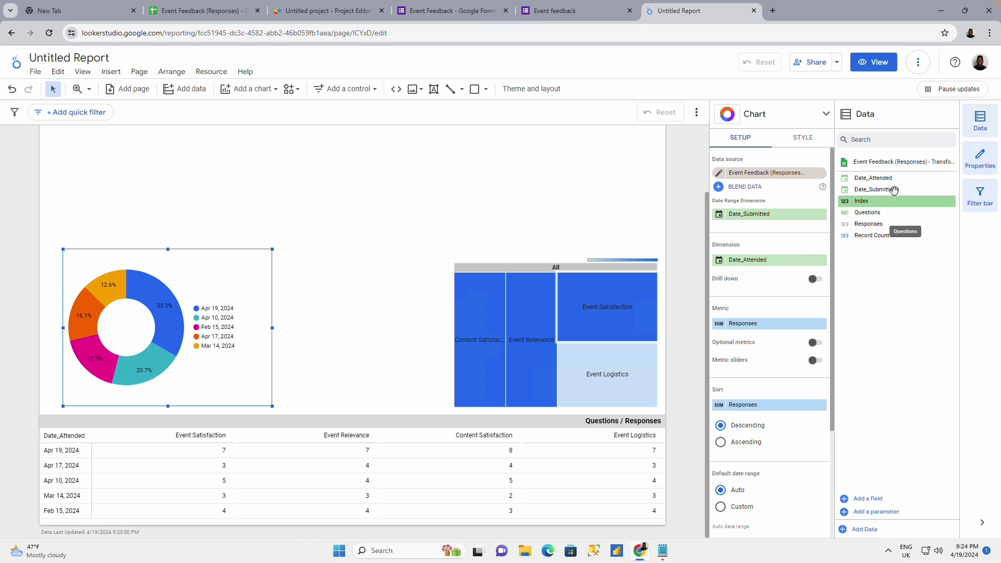
pyautogui.click(885, 224)
pyautogui.moveTo(777, 265); pyautogui.dragTo(778, 263)
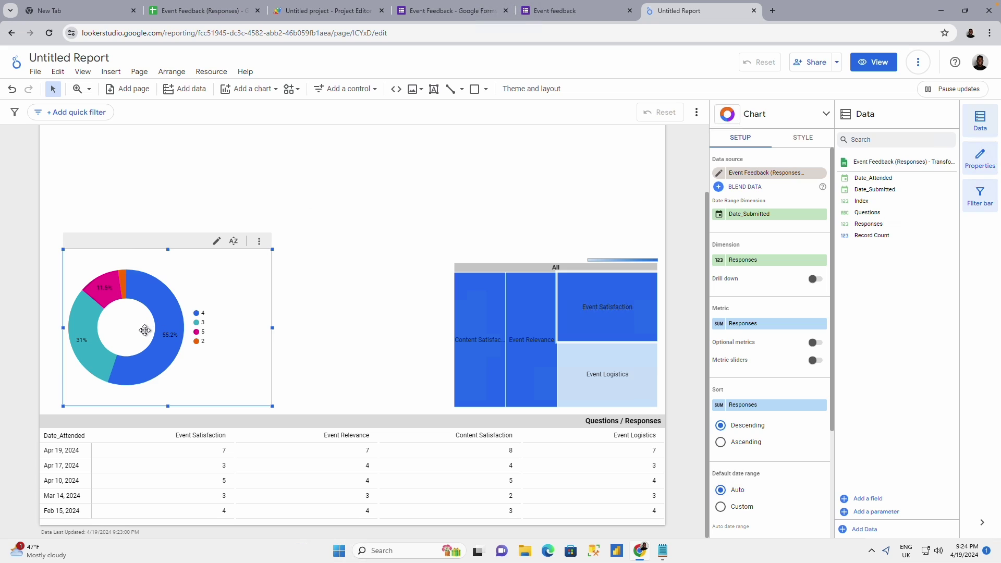
pyautogui.moveTo(172, 327)
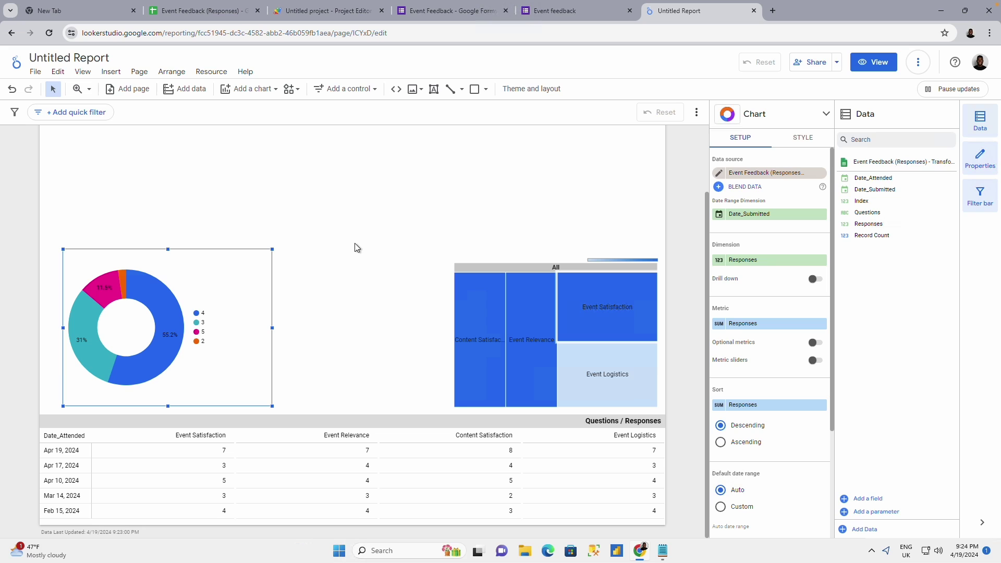
# Review the Transformed - 1 sheet in Event Feedback (Responses), then return to Transformed Data - 2
pyautogui.click(423, 12)
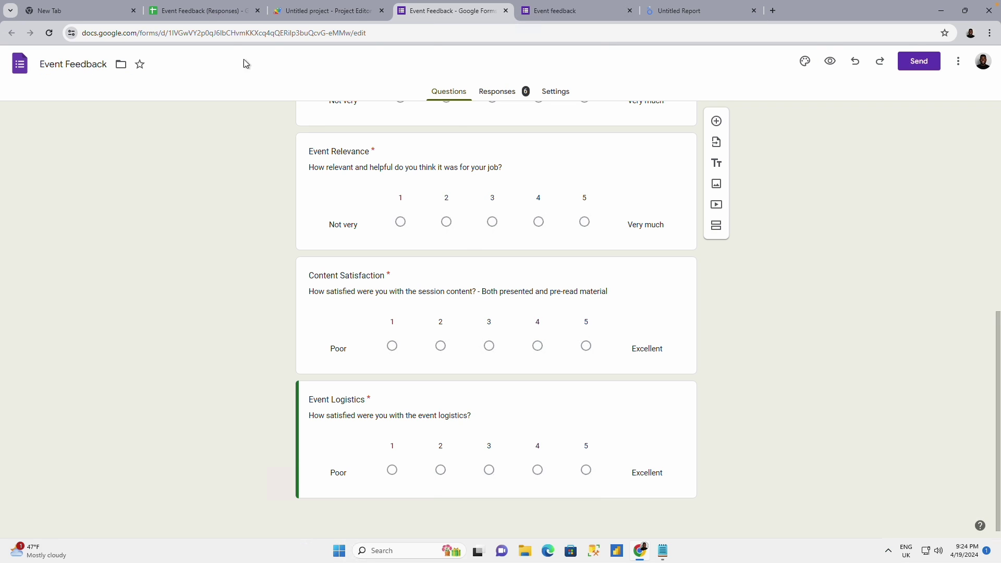
pyautogui.click(207, 12)
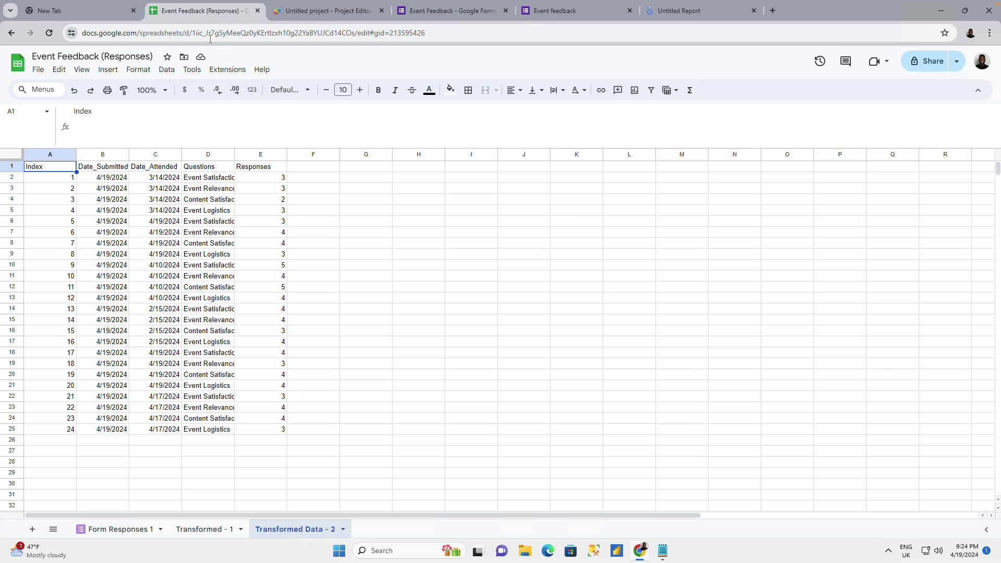
pyautogui.click(184, 531)
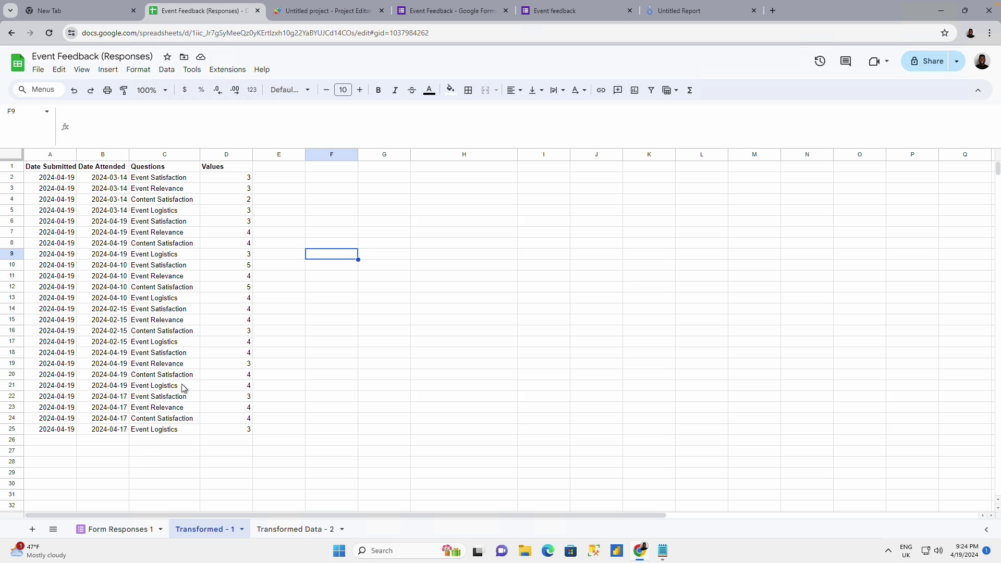
pyautogui.click(353, 333)
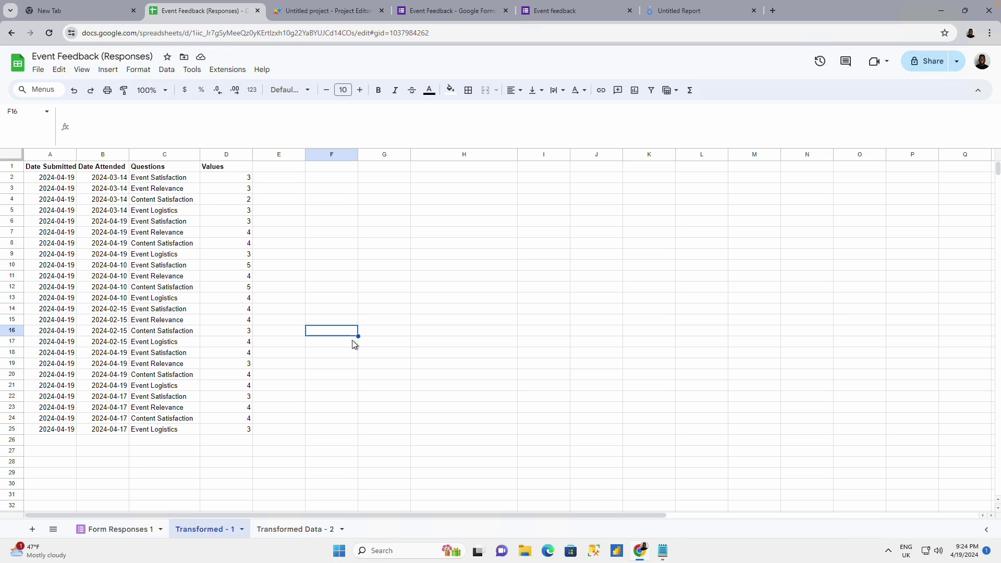
pyautogui.click(290, 529)
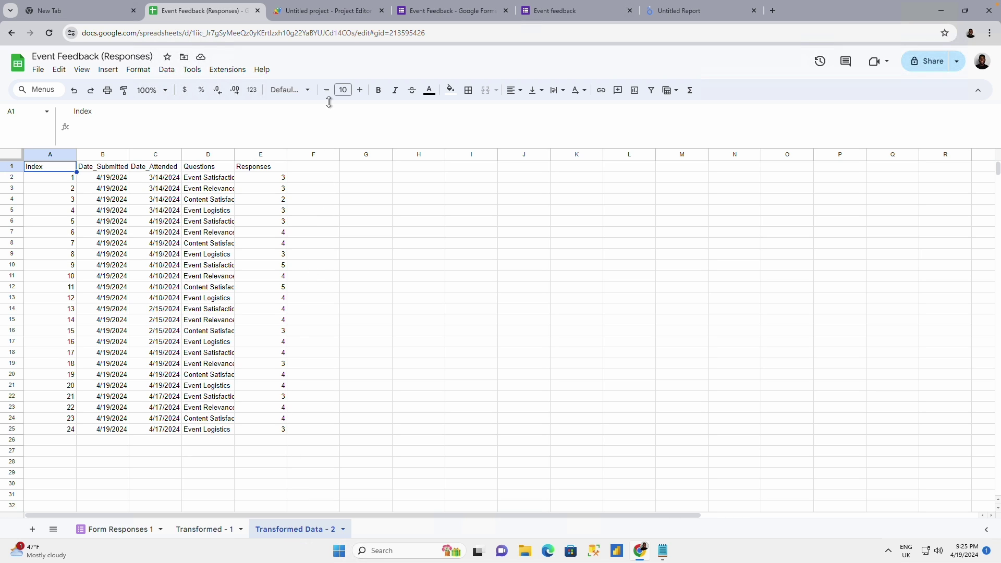
# Show the transformData project's Triggers page (0 triggers), cancelling the new-trigger dialog without adding one
pyautogui.click(315, 15)
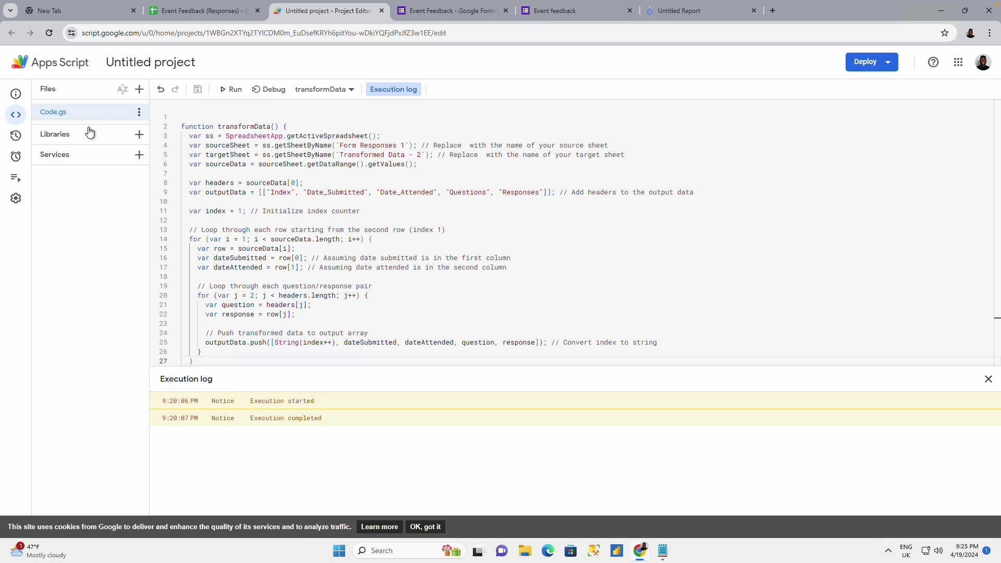
pyautogui.moveTo(23, 141)
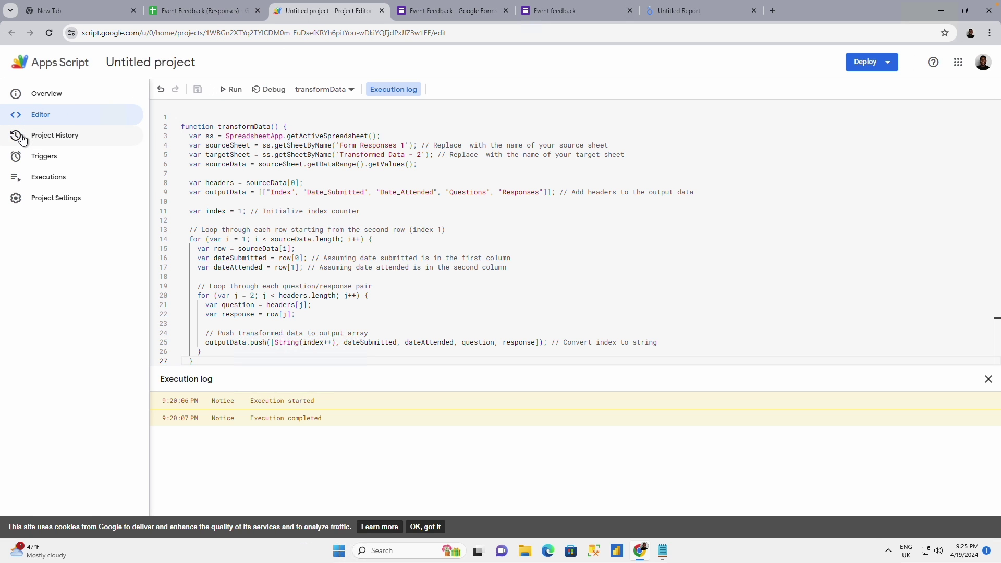
pyautogui.click(74, 163)
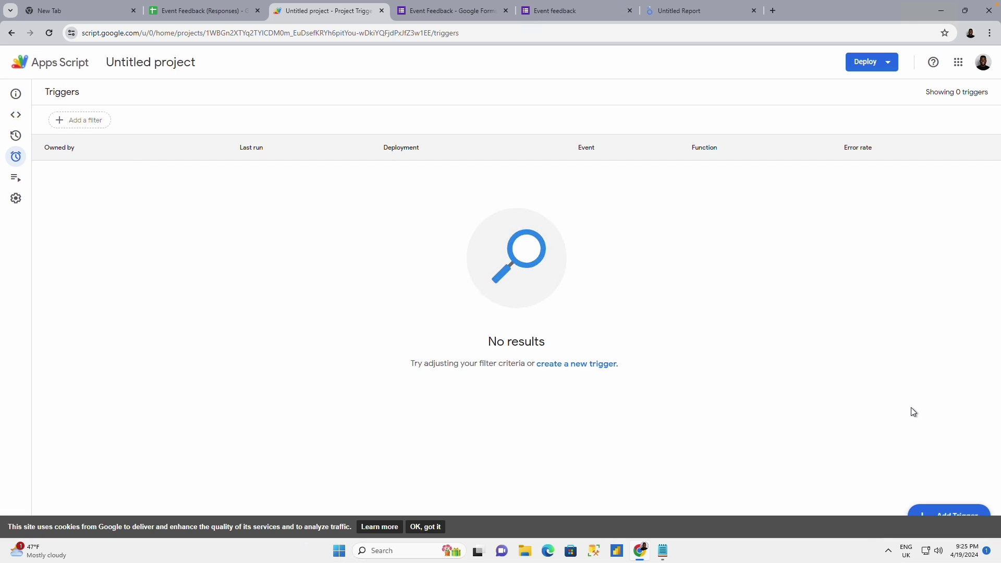
pyautogui.click(938, 511)
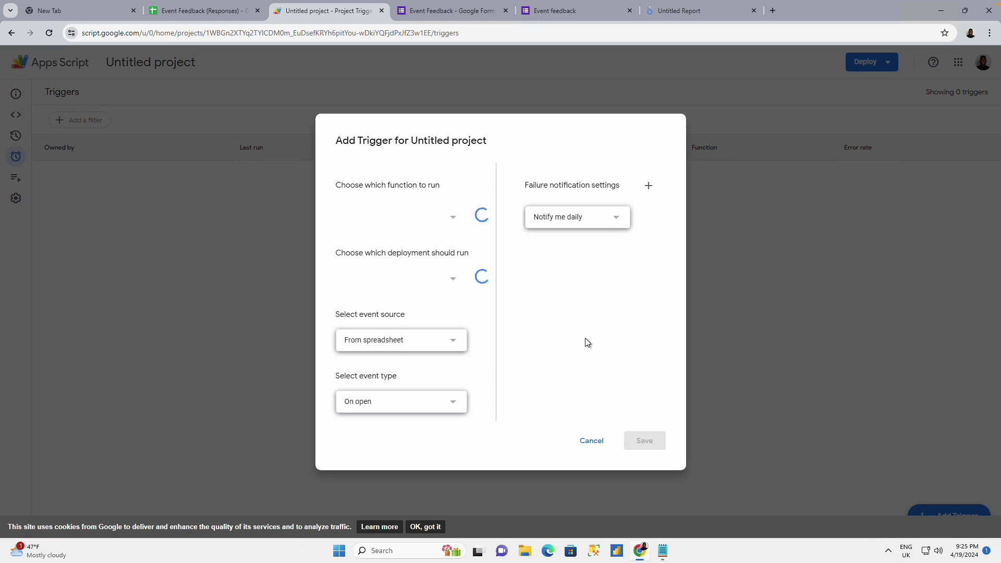
pyautogui.click(593, 440)
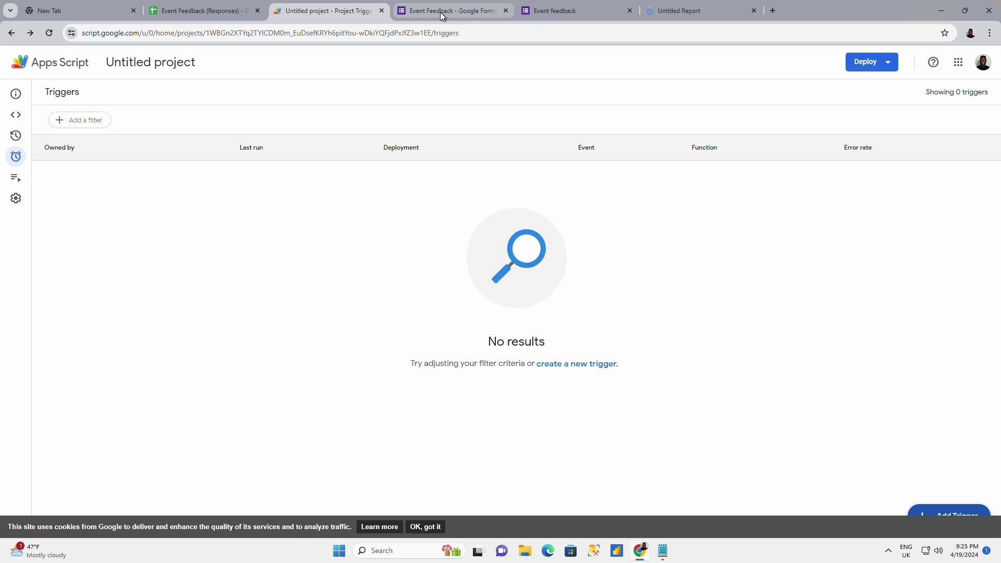
# Return to the Untitled Report with its donut chart, treemap and pivot table
pyautogui.click(670, 10)
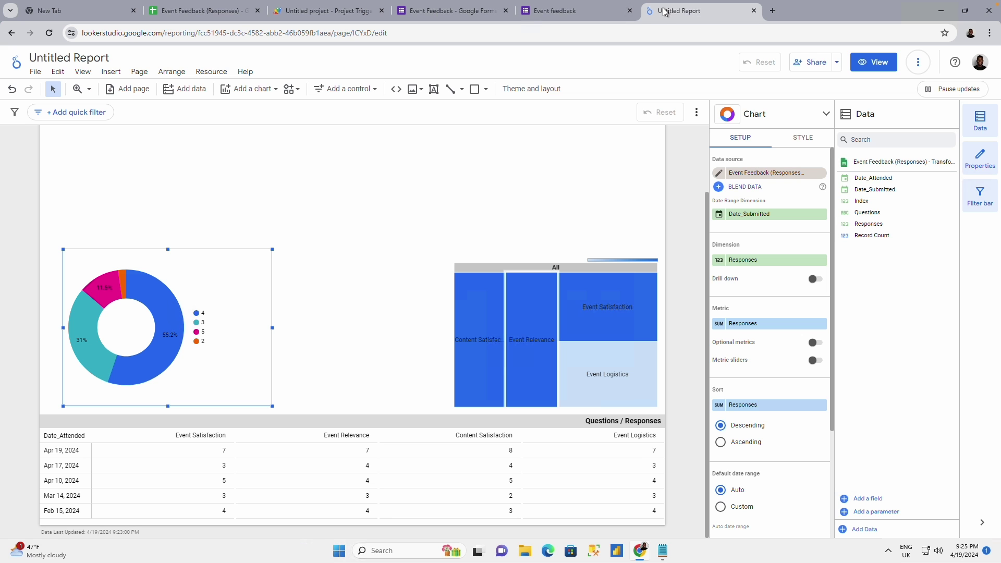